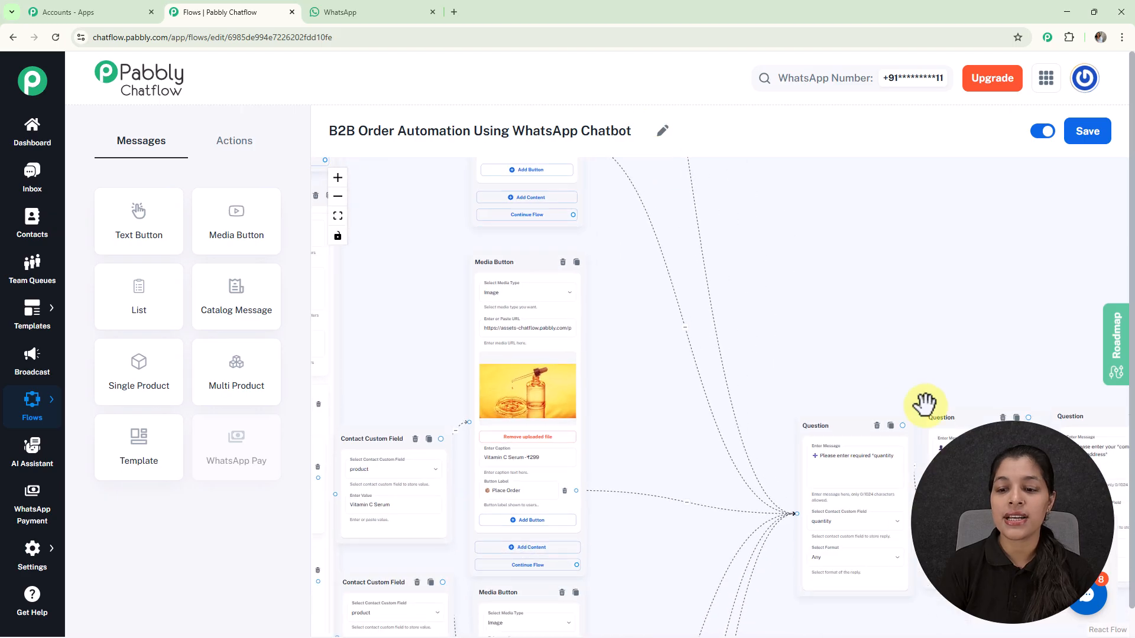
drag(892, 360, 682, 352)
scroll(695, 348, down, 5)
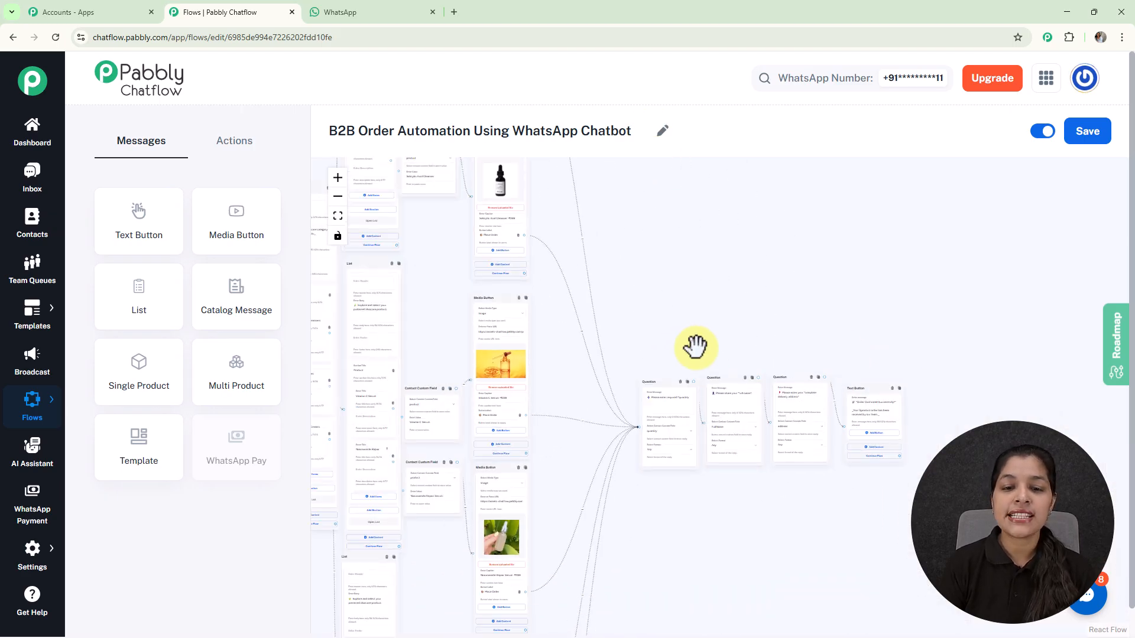
drag(760, 263, 837, 354)
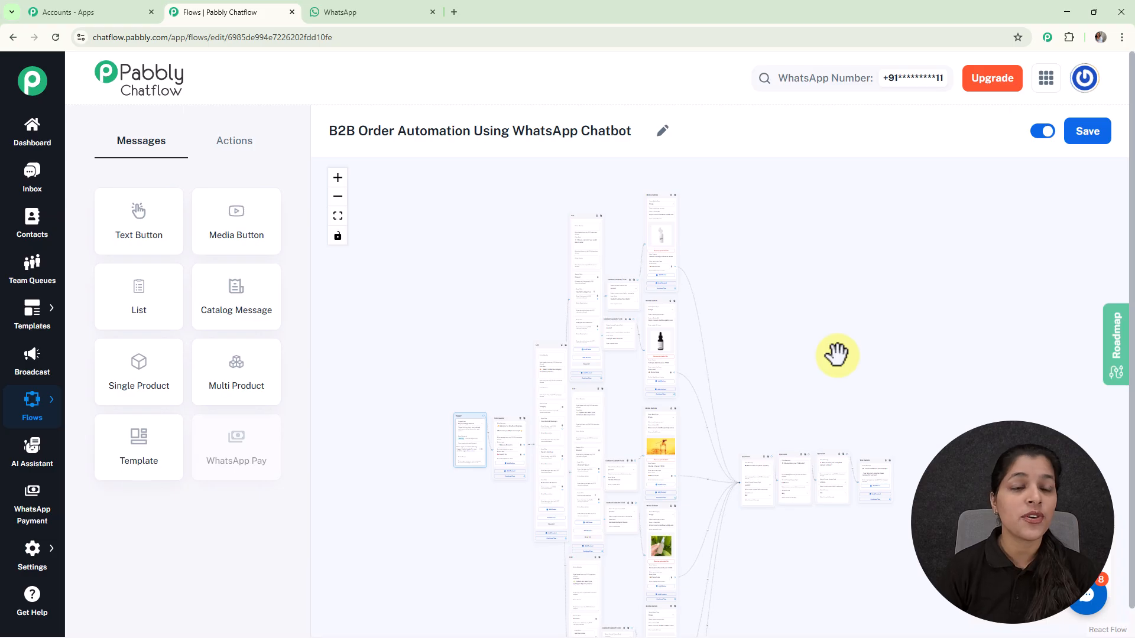
Switch to WhatsApp Web and send "Hello" in the My Test Number chat.
click(360, 10)
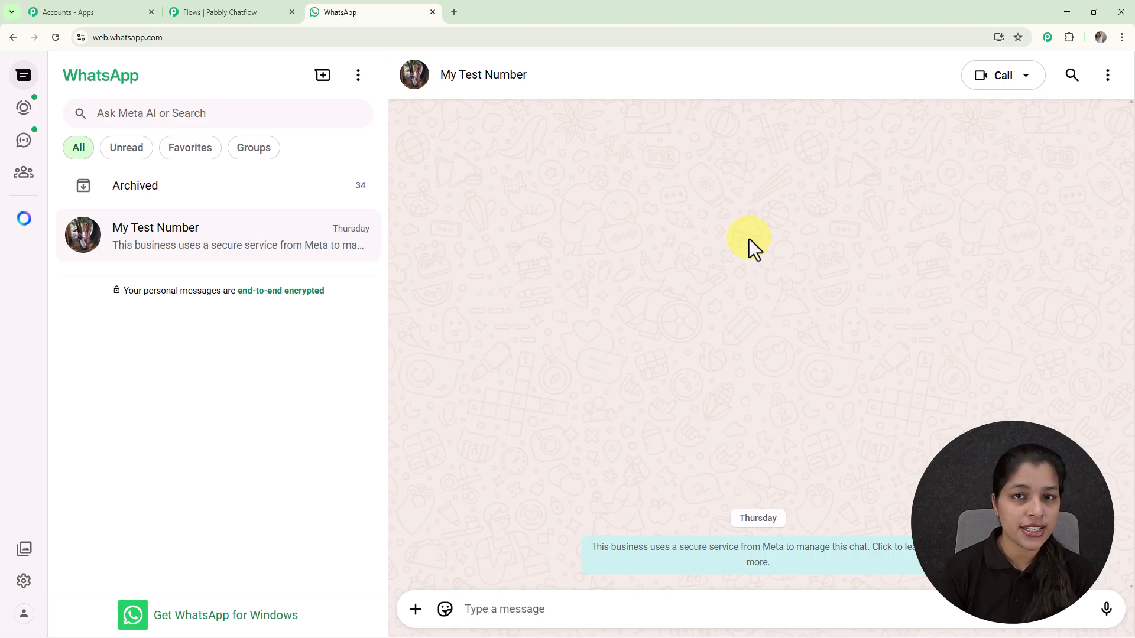
click(656, 611)
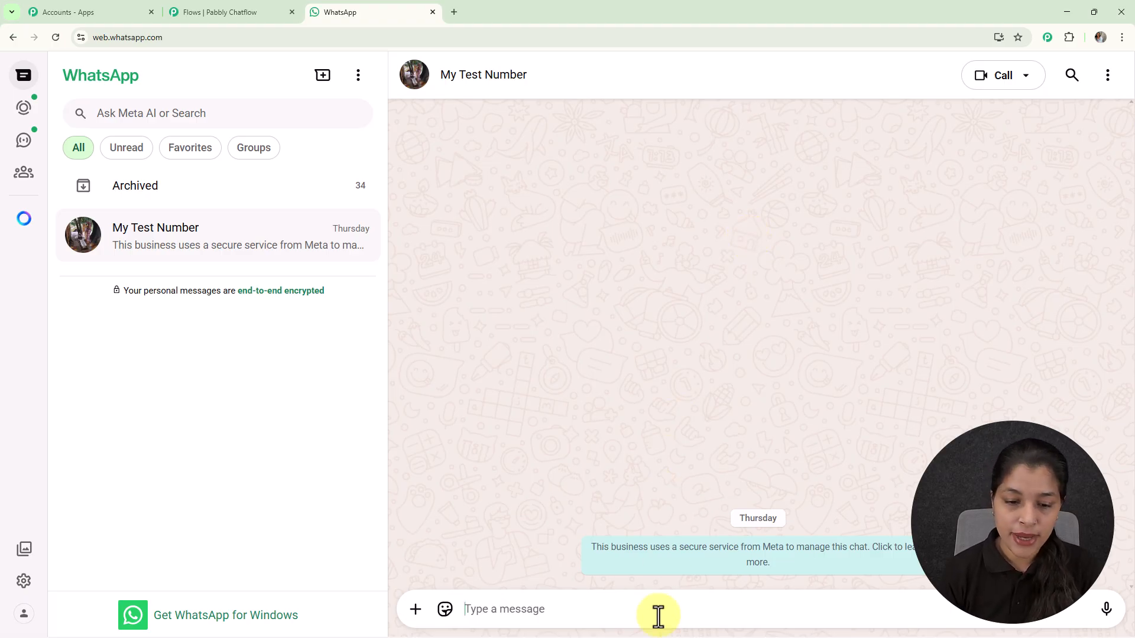
text(H)
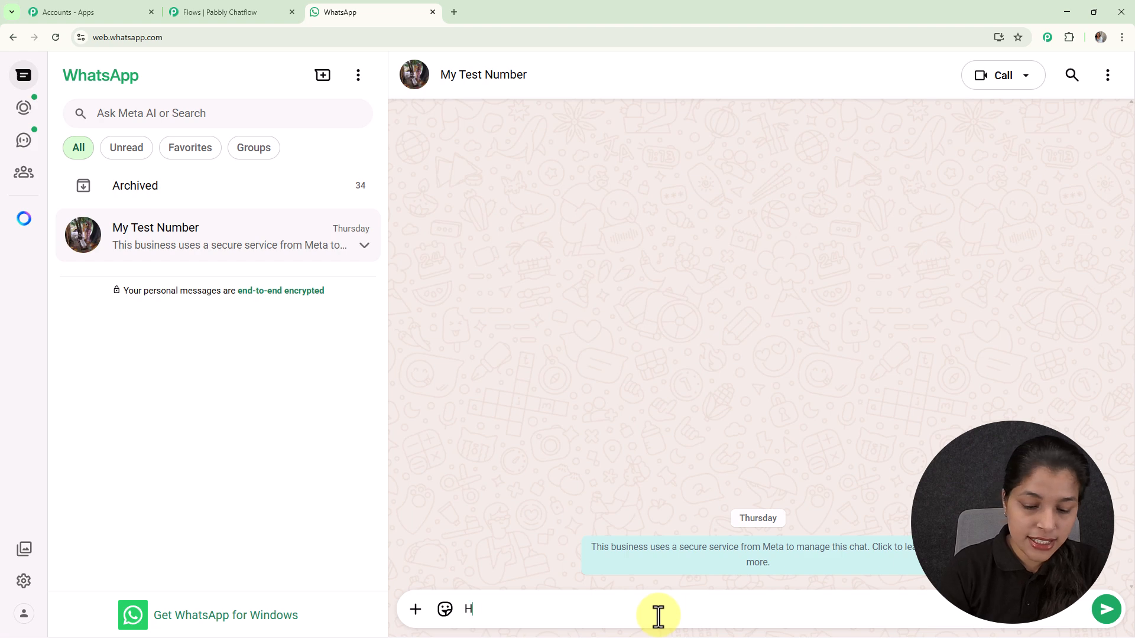
text(ello)
key(Return)
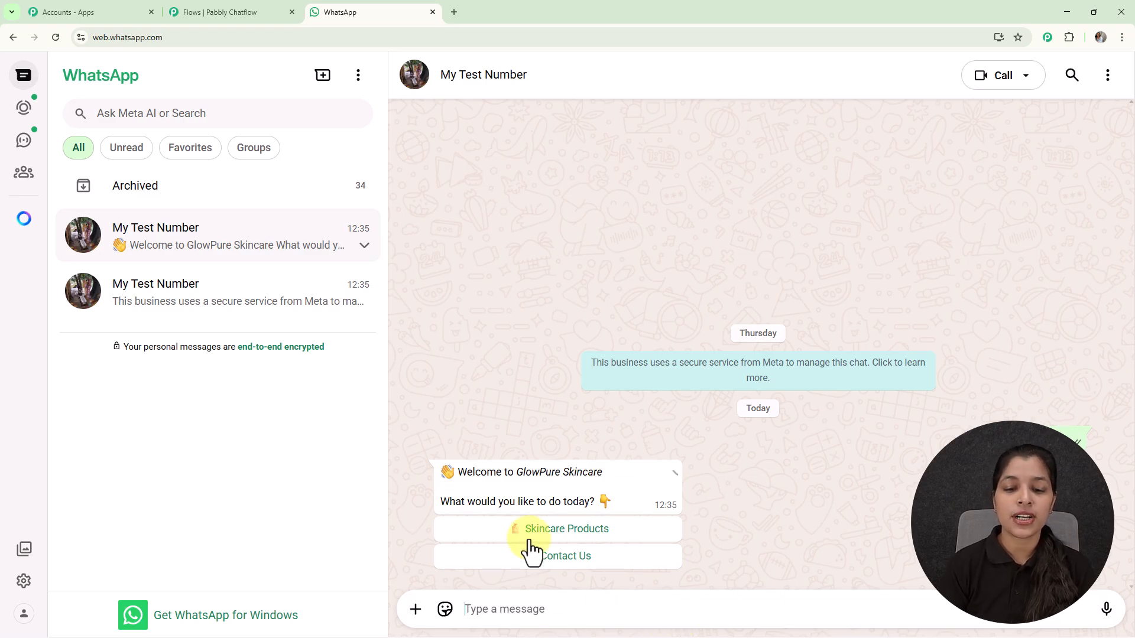
Choose Skincare Products in the chatbot's welcome message and send Face Wash & Cleansers as the category.
click(566, 535)
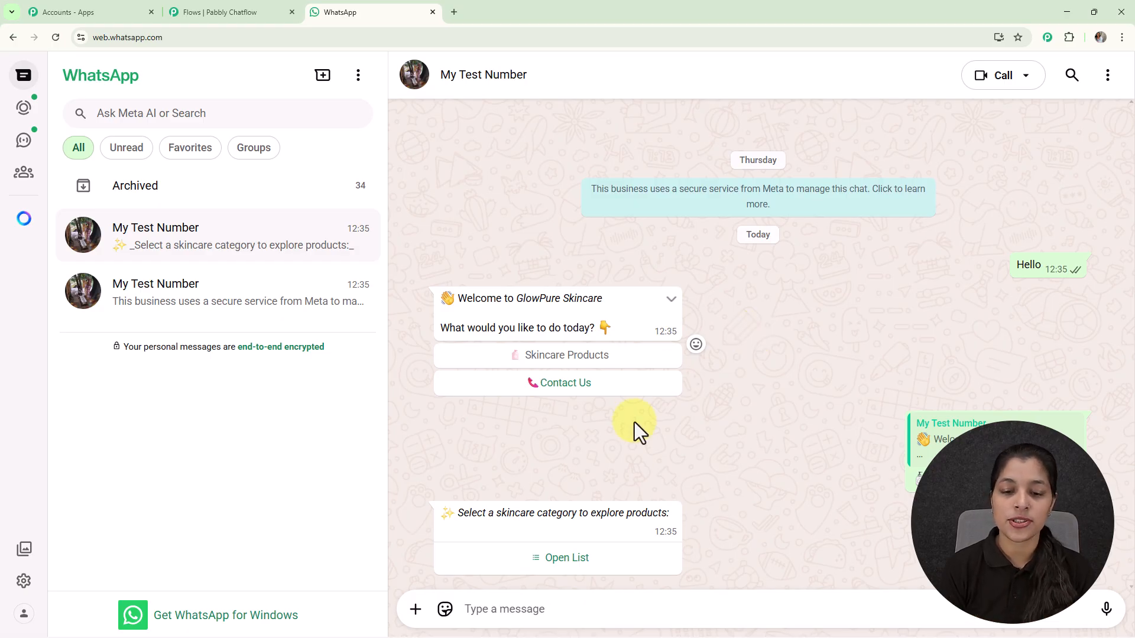
click(575, 562)
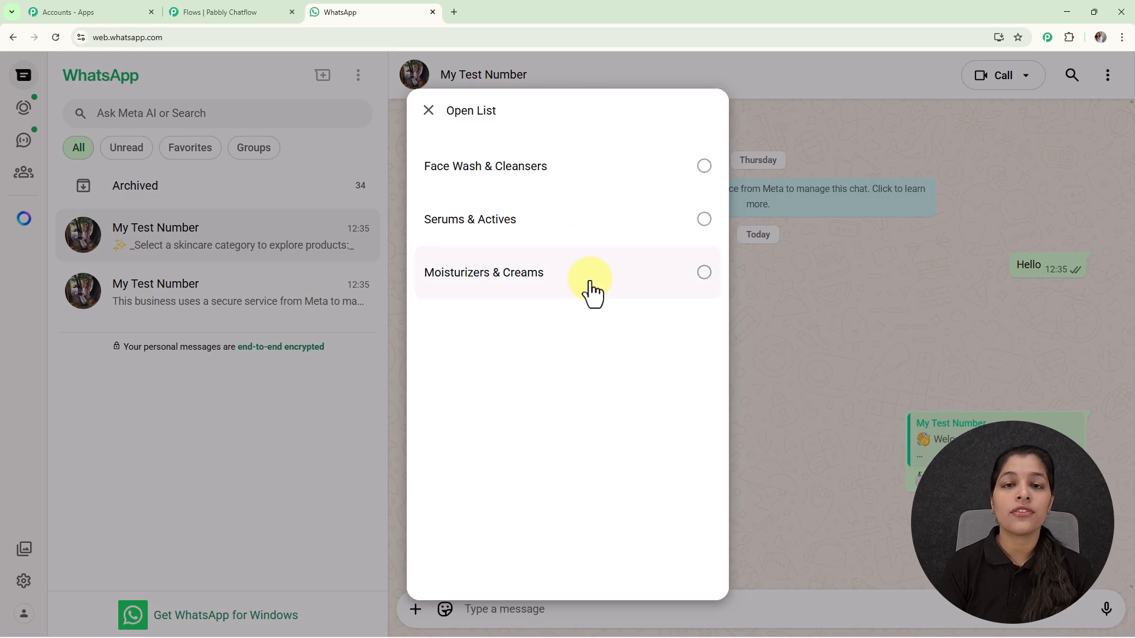
click(549, 184)
click(680, 556)
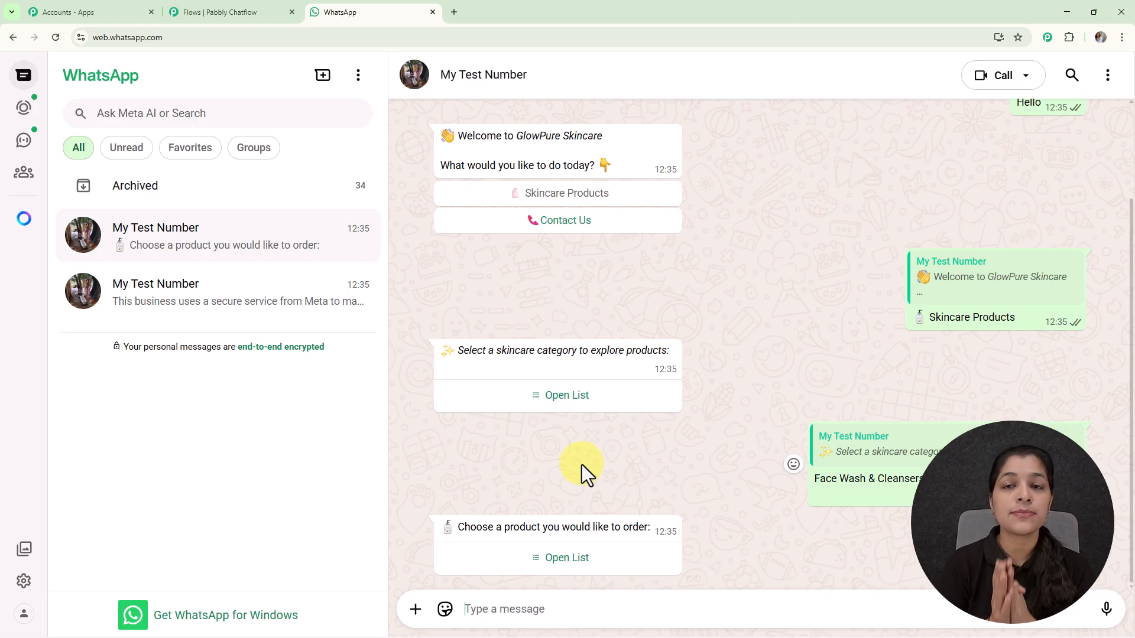
Send Gentle Foaming Face Wash as the product choice and place an order for it.
click(576, 572)
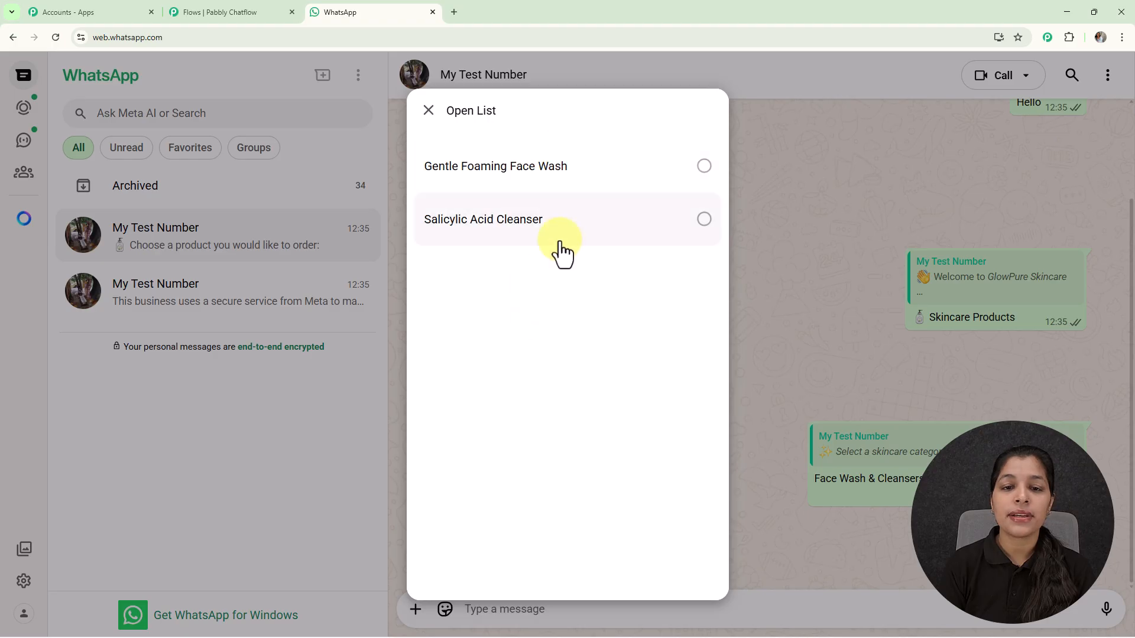
click(603, 177)
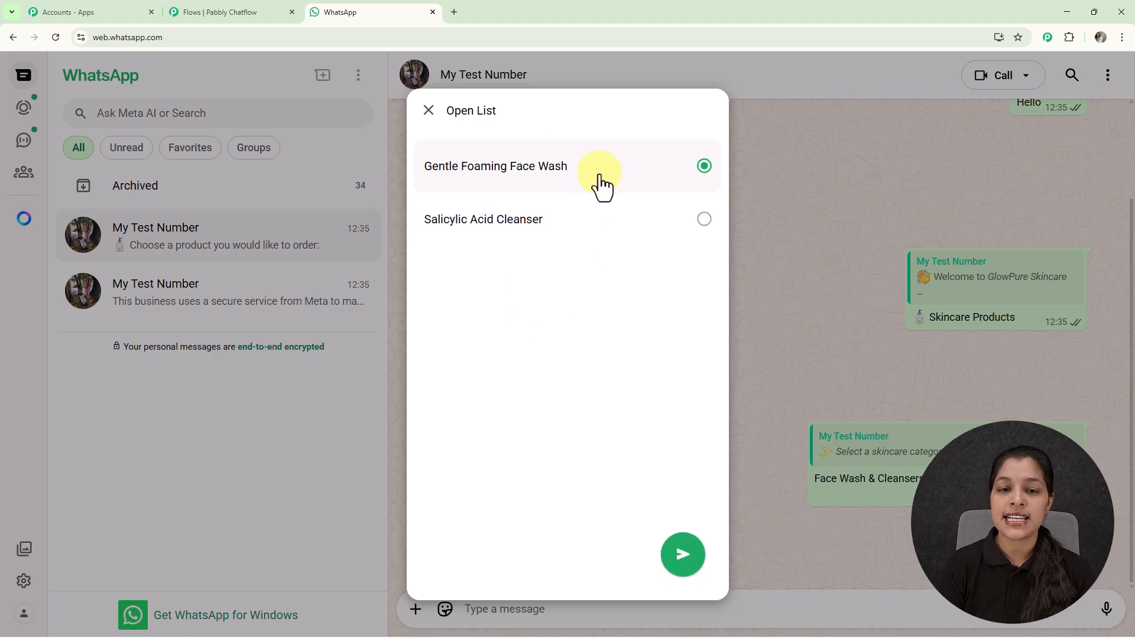
click(686, 558)
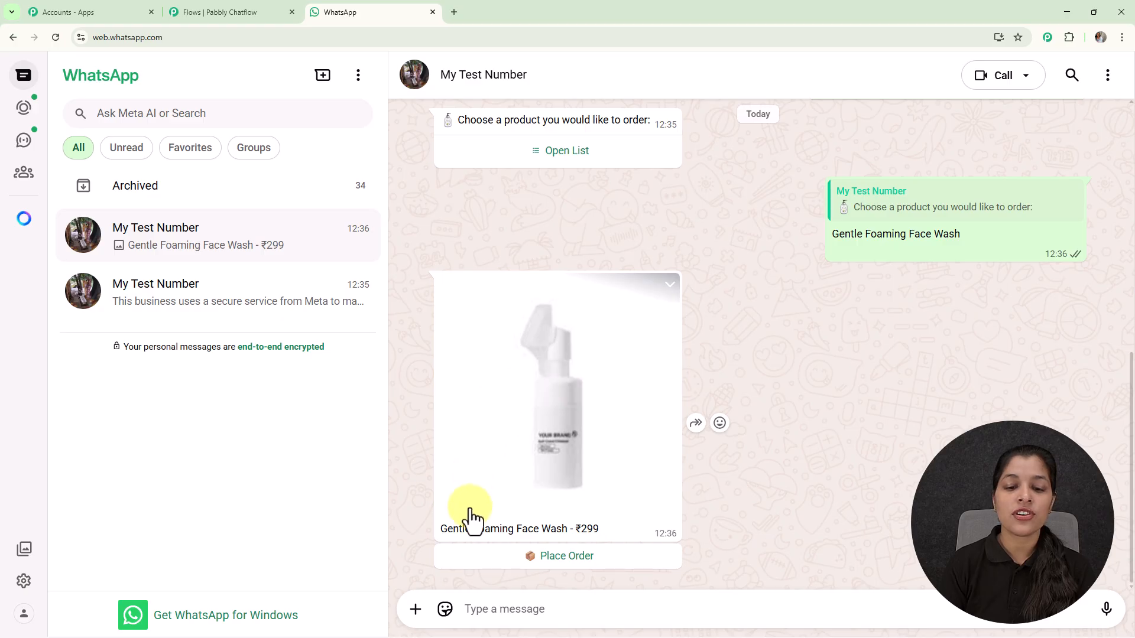
click(578, 567)
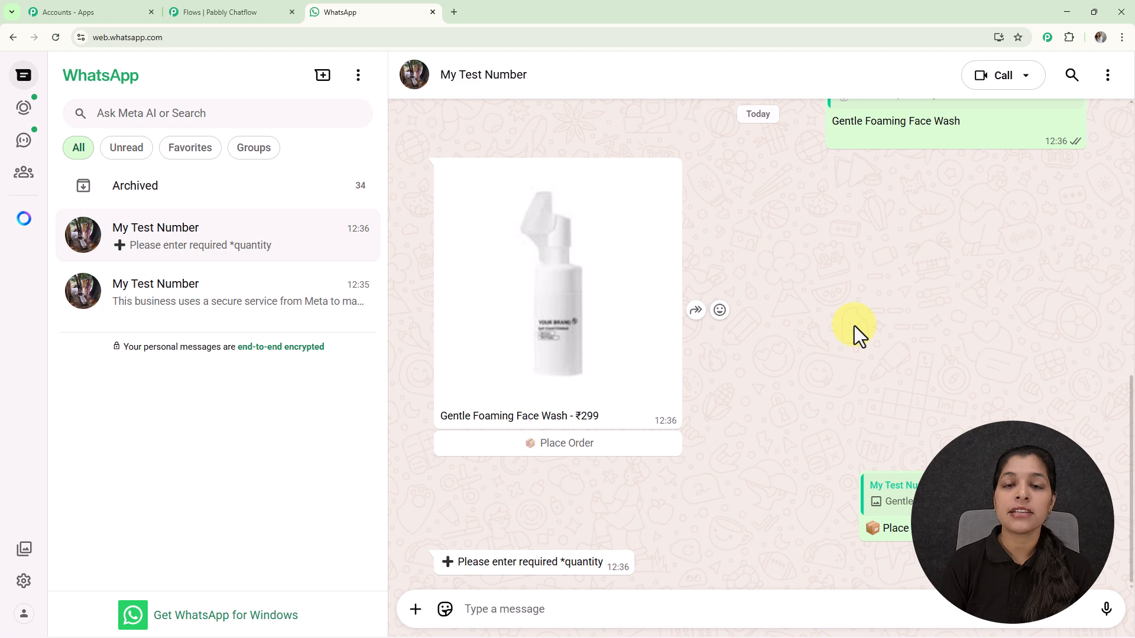
Answer the chatbot's quantity question with 1 and send the customer's full name.
click(510, 611)
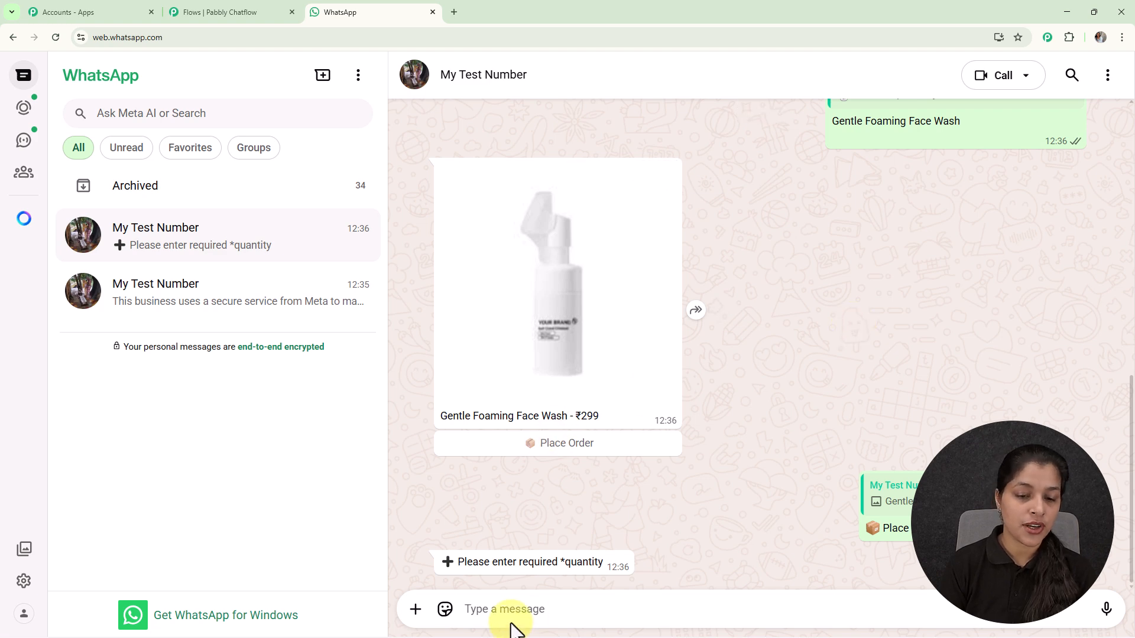
text(1)
key(Return)
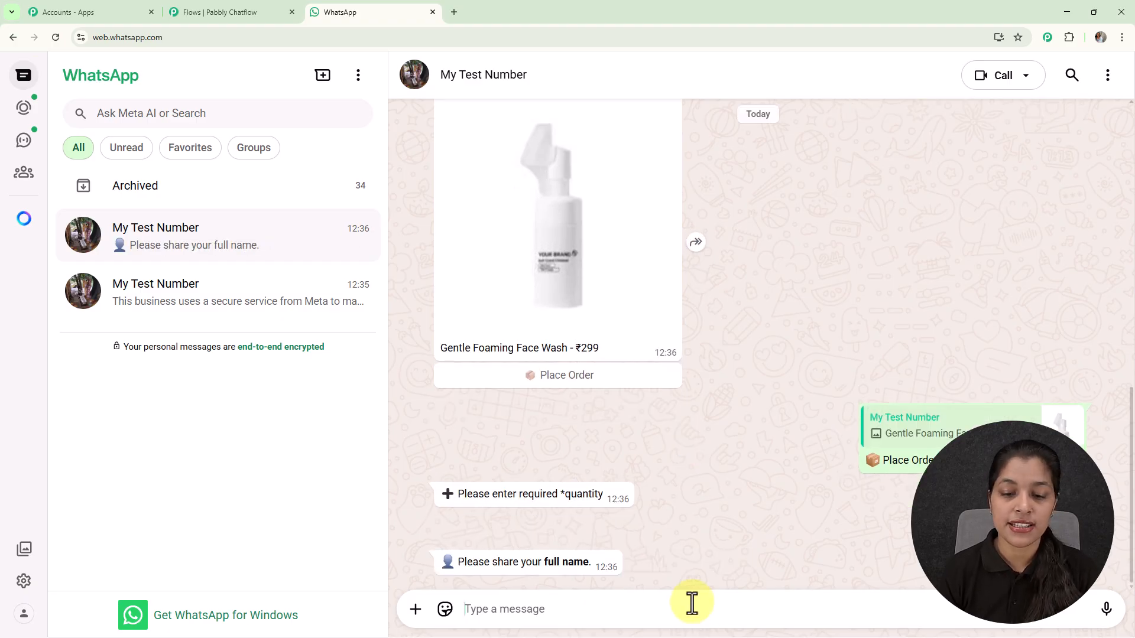
text(D)
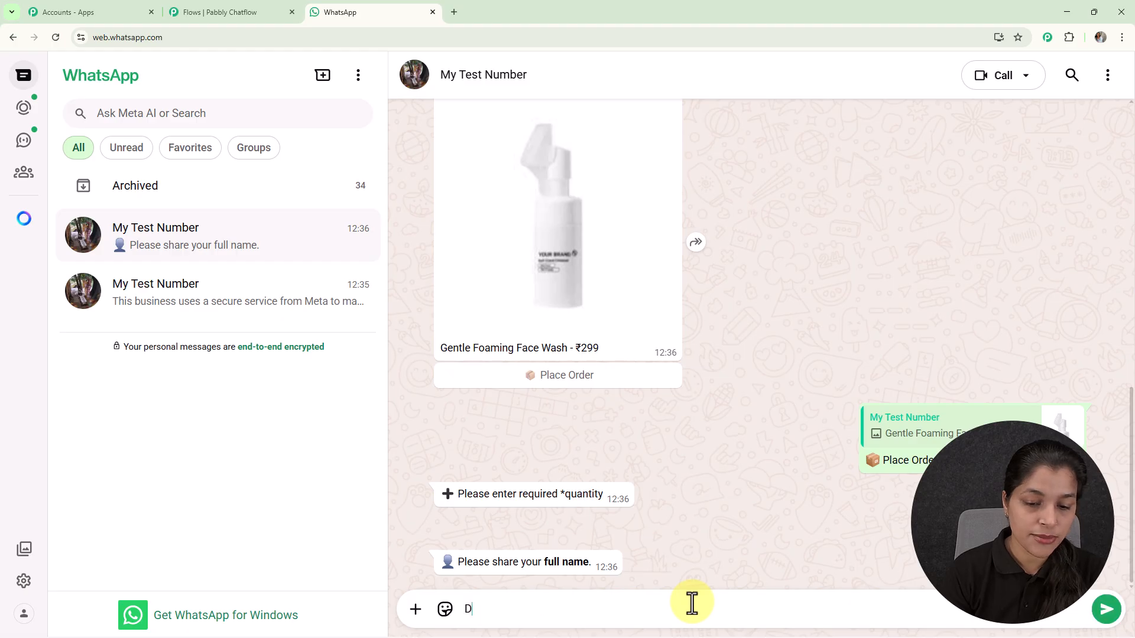
text(em)
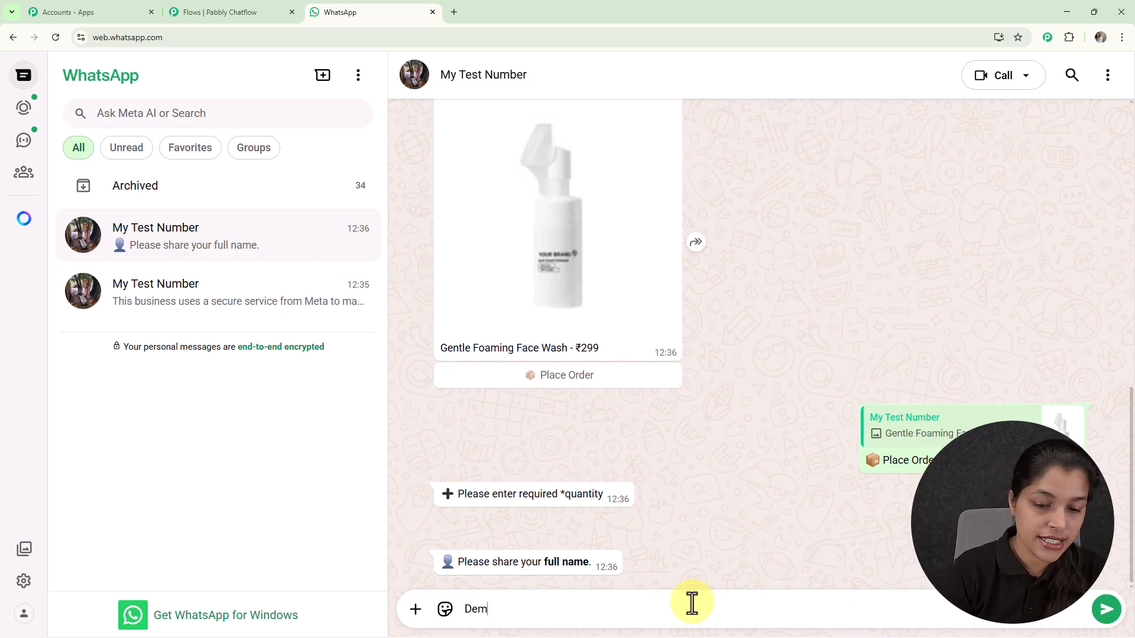
text(o User)
key(Return)
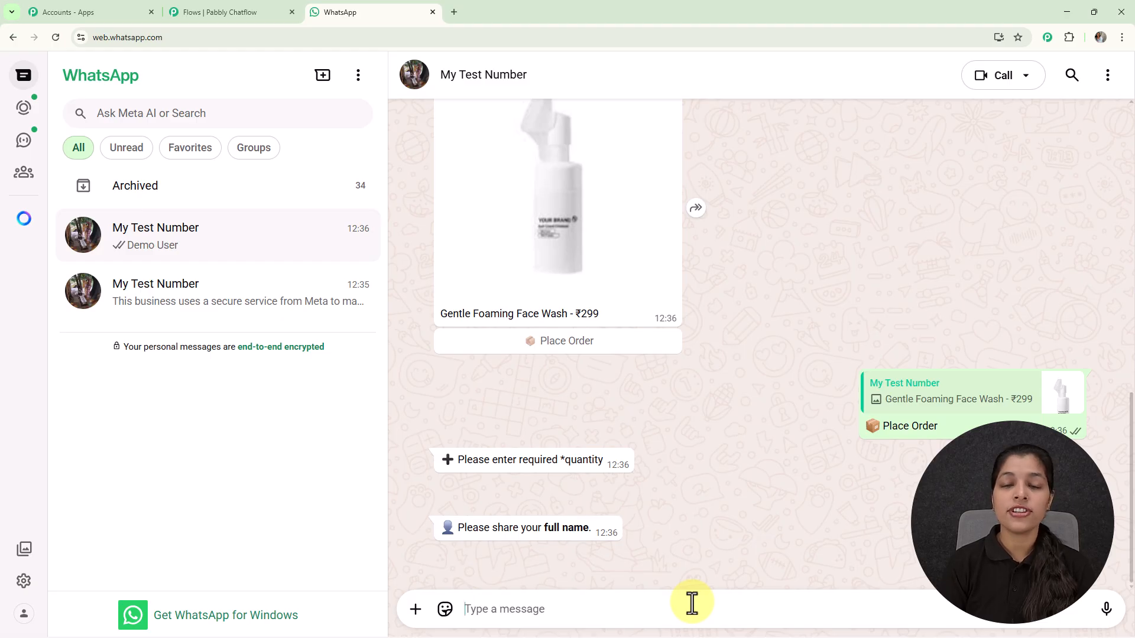
Send the customer's complete delivery address in reply to the chatbot's address question.
text(X)
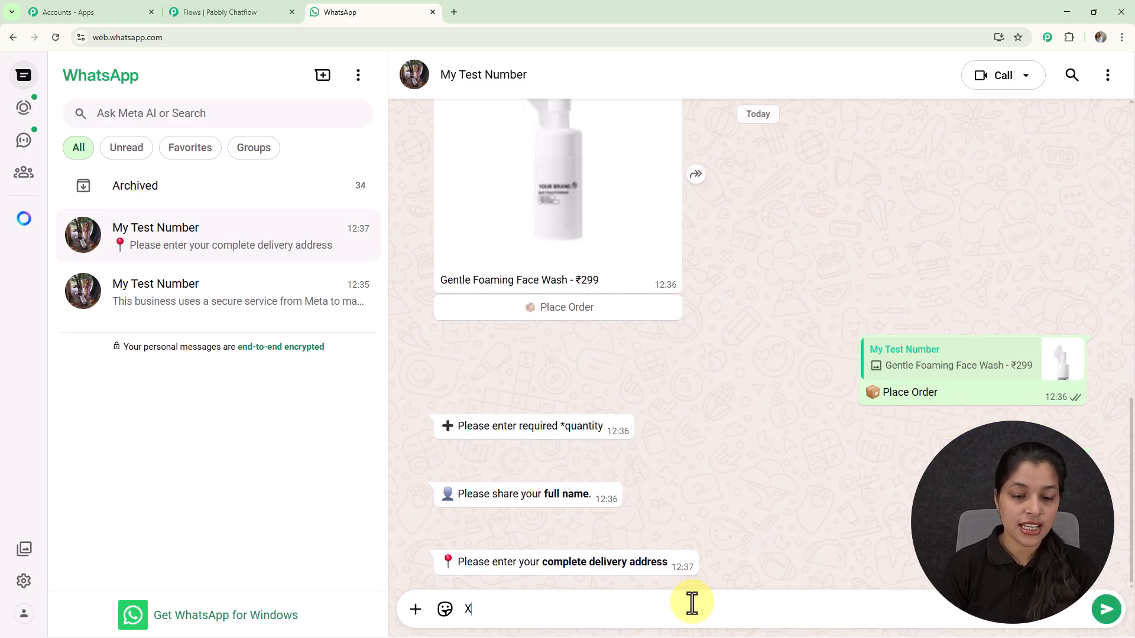
key(Left)
text(yz)
key(BackSpace)
key(BackSpace)
key(End)
text(yz Streeet)
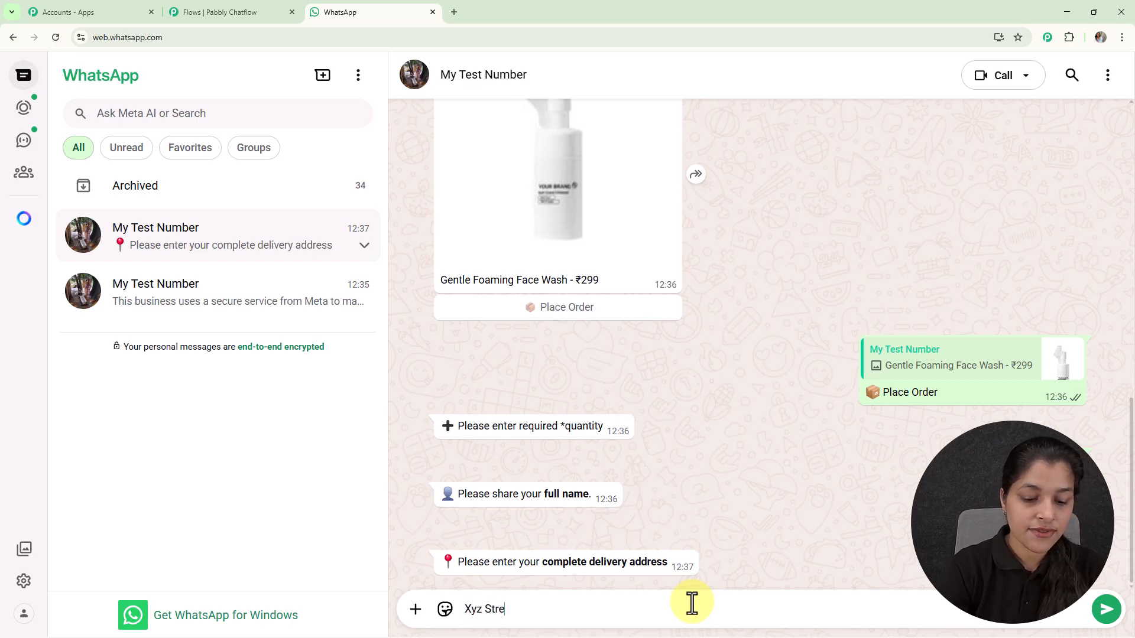
key(BackSpace)
text(, Bhopal)
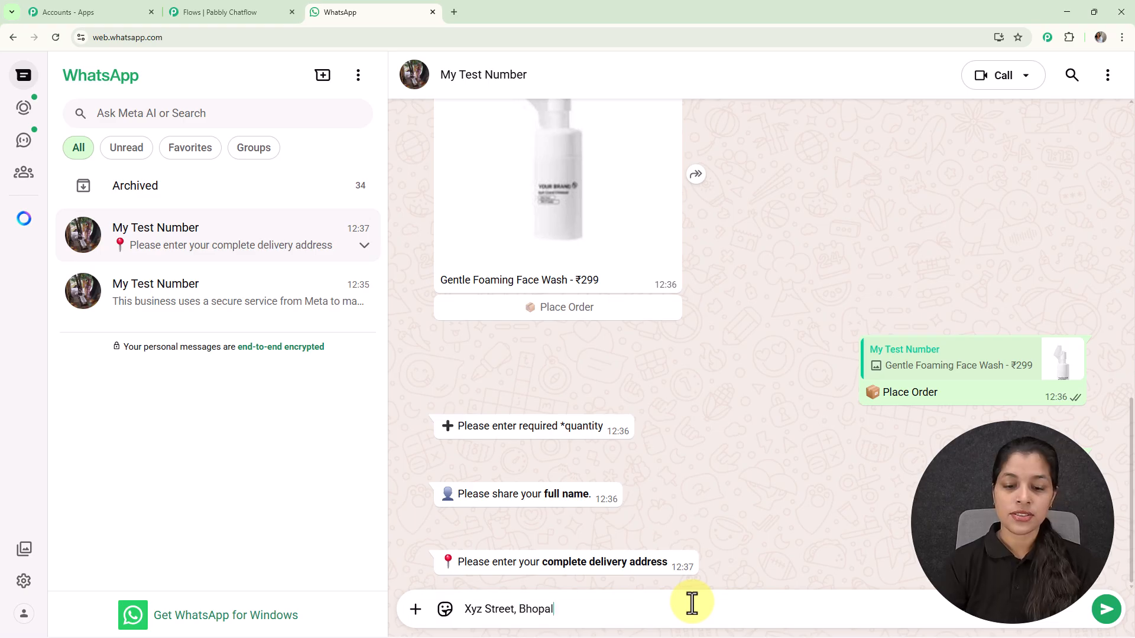
key(Return)
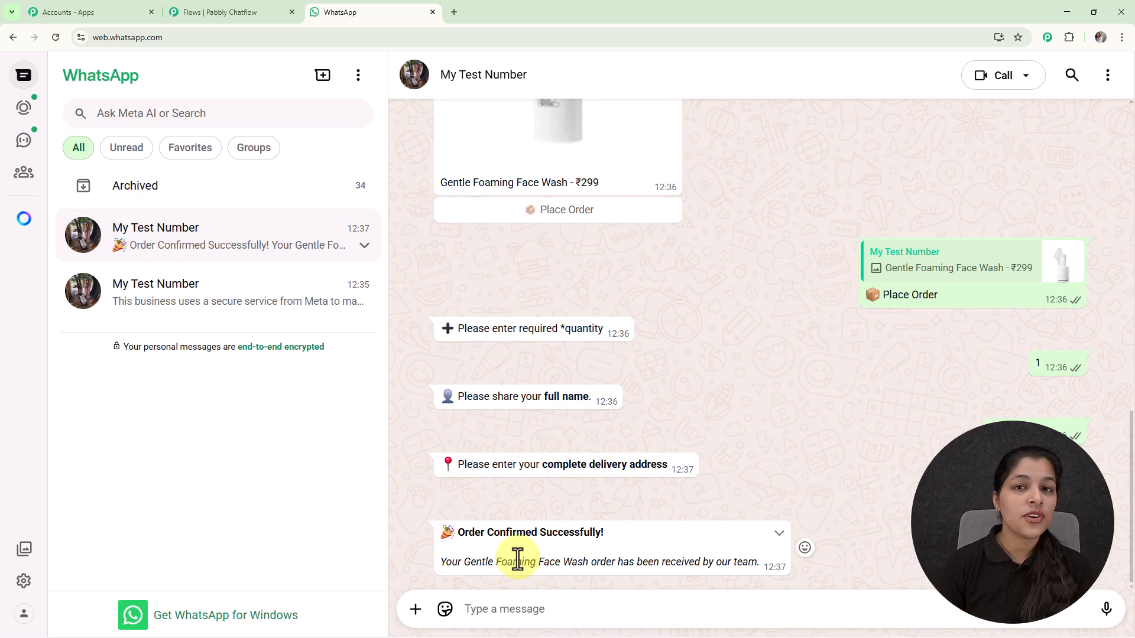
Request the business's contact details with the Contact Us option of the earlier welcome message.
scroll(567, 355, up, 15)
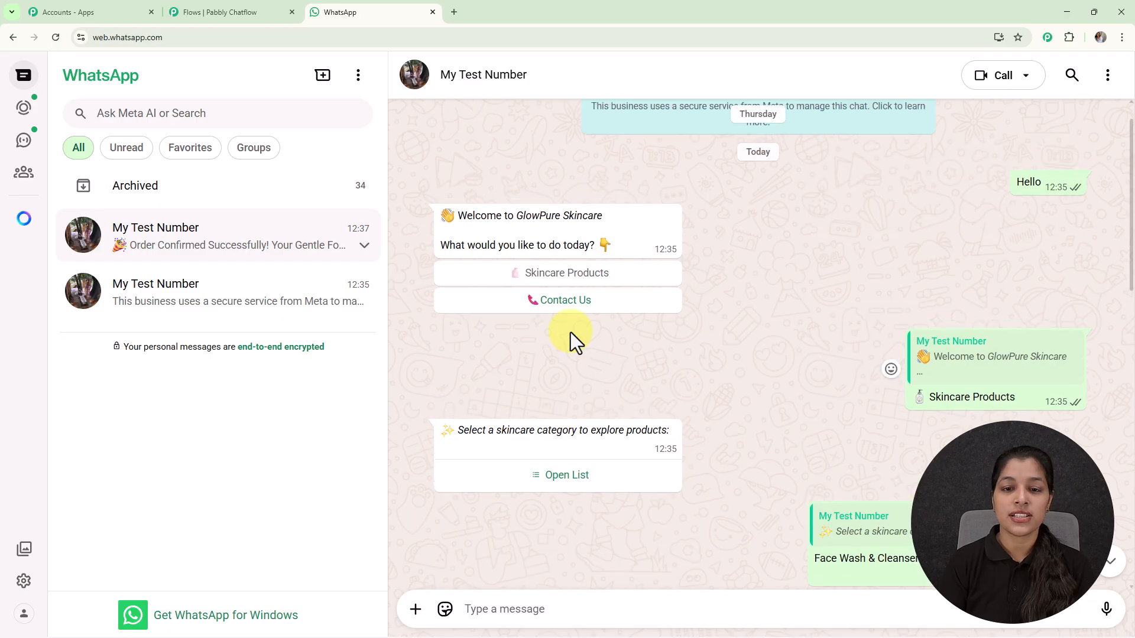
click(571, 339)
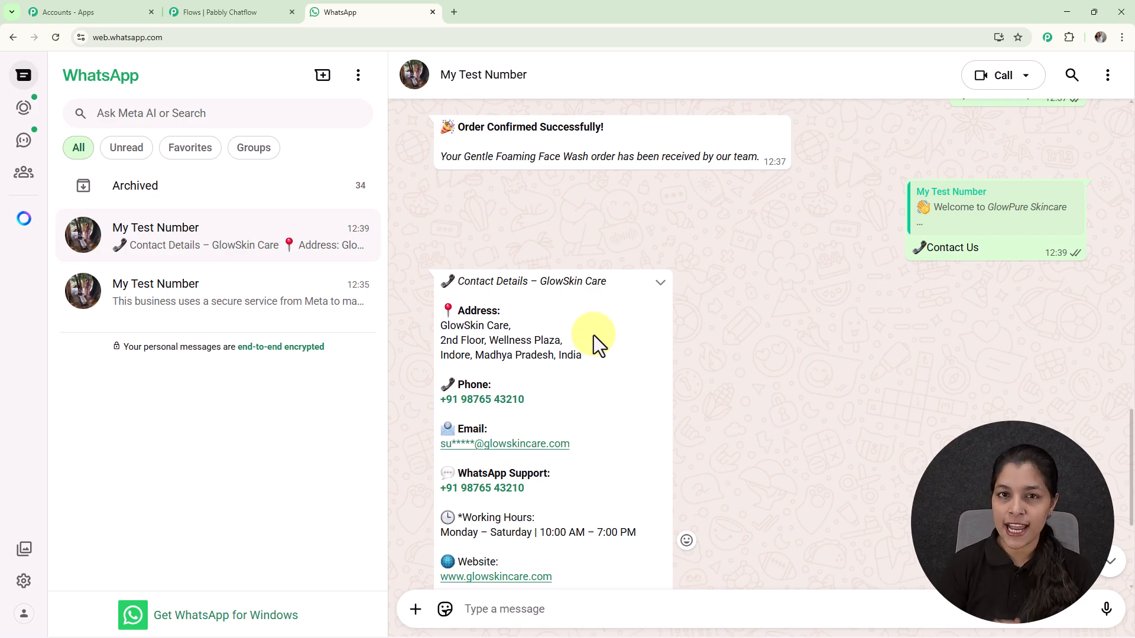
Open the Pabbly Chatflow website at pabbly.com/chatflow/inr/ in a new browser tab.
click(454, 11)
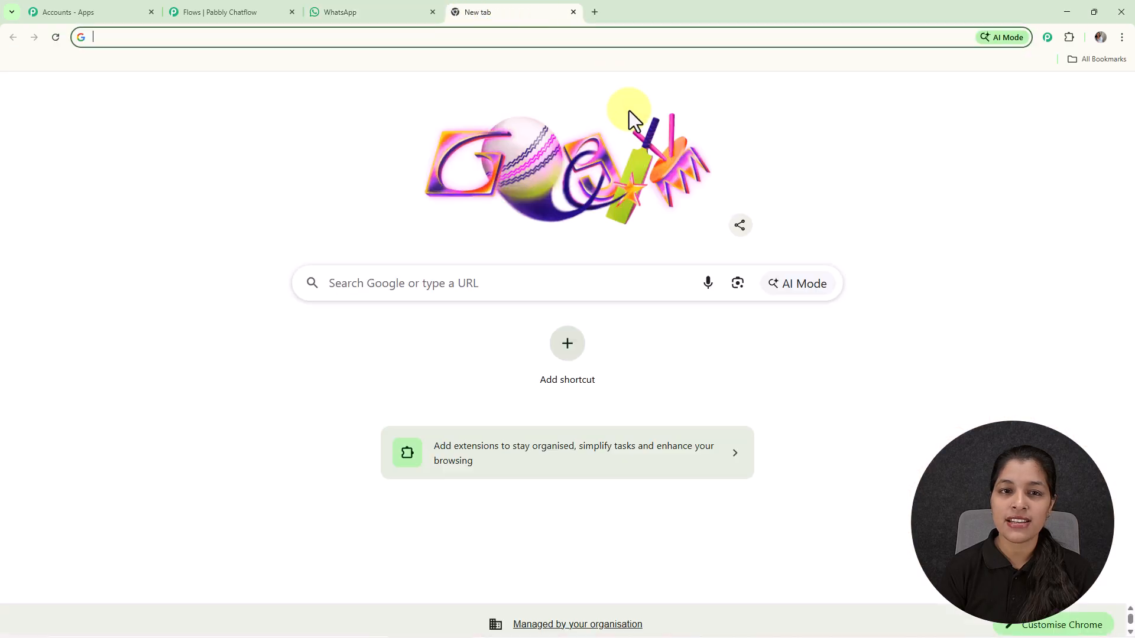
click(625, 39)
text(p)
key(Return)
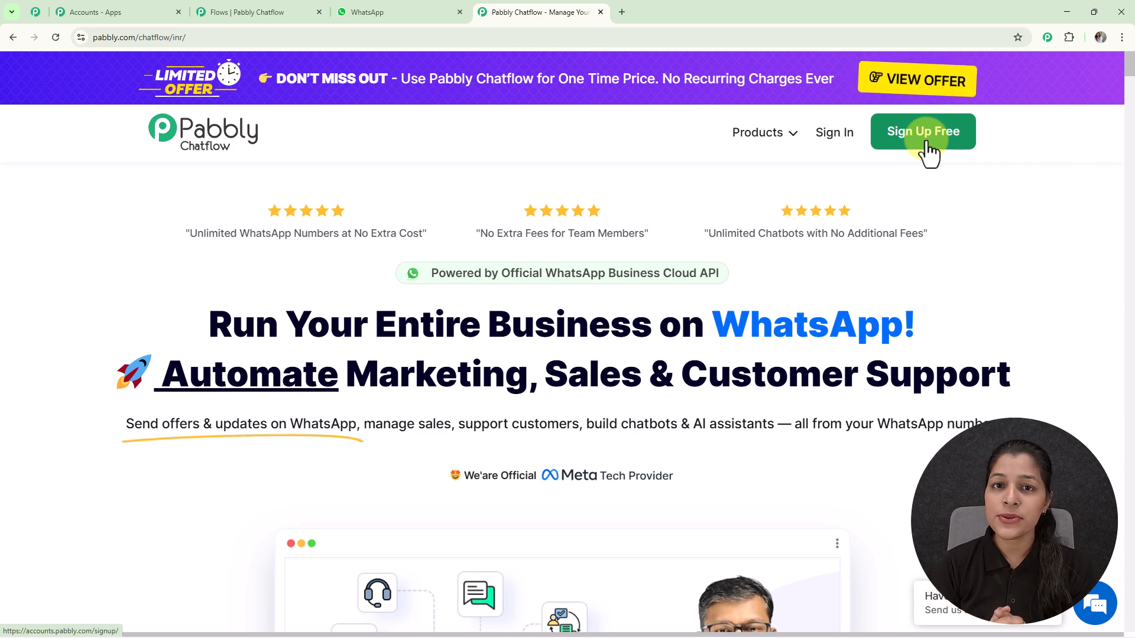
Sign in to Pabbly and access the Pabbly Chatflow application from the list of apps.
click(835, 135)
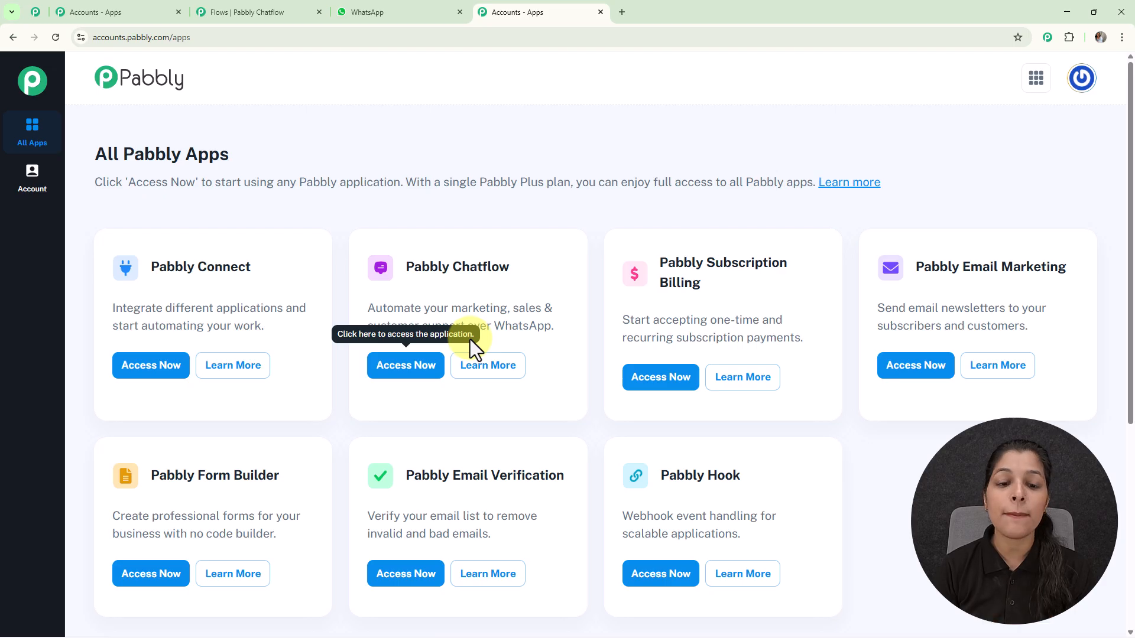
click(418, 384)
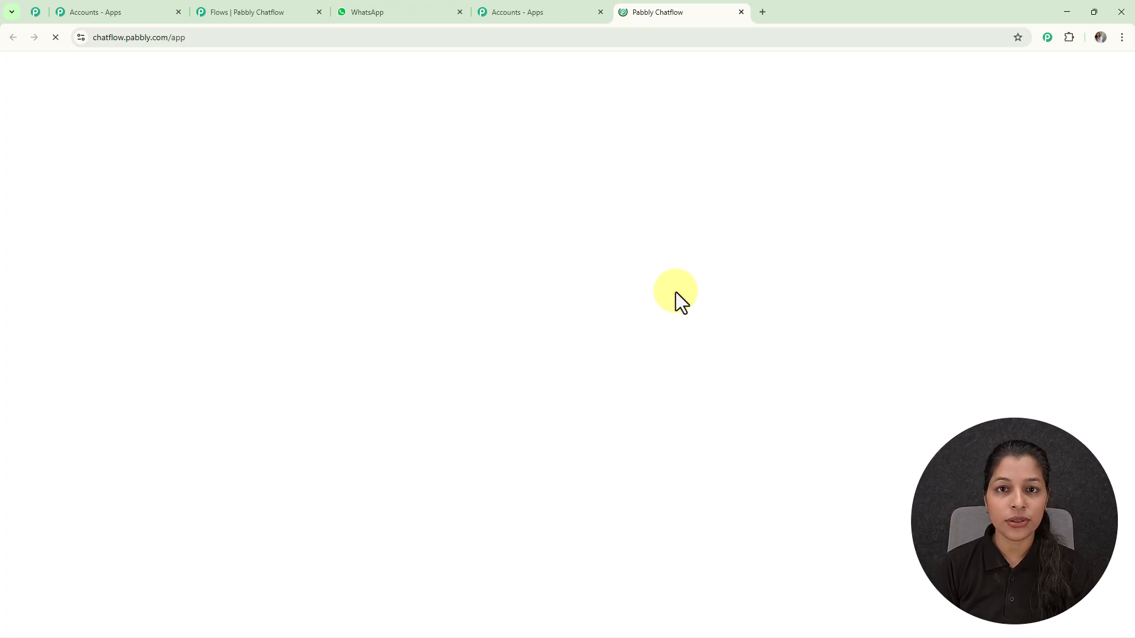
Examine the WhatsApp numbers on the dashboard and the connection options for adding a new one.
scroll(676, 292, down, 4)
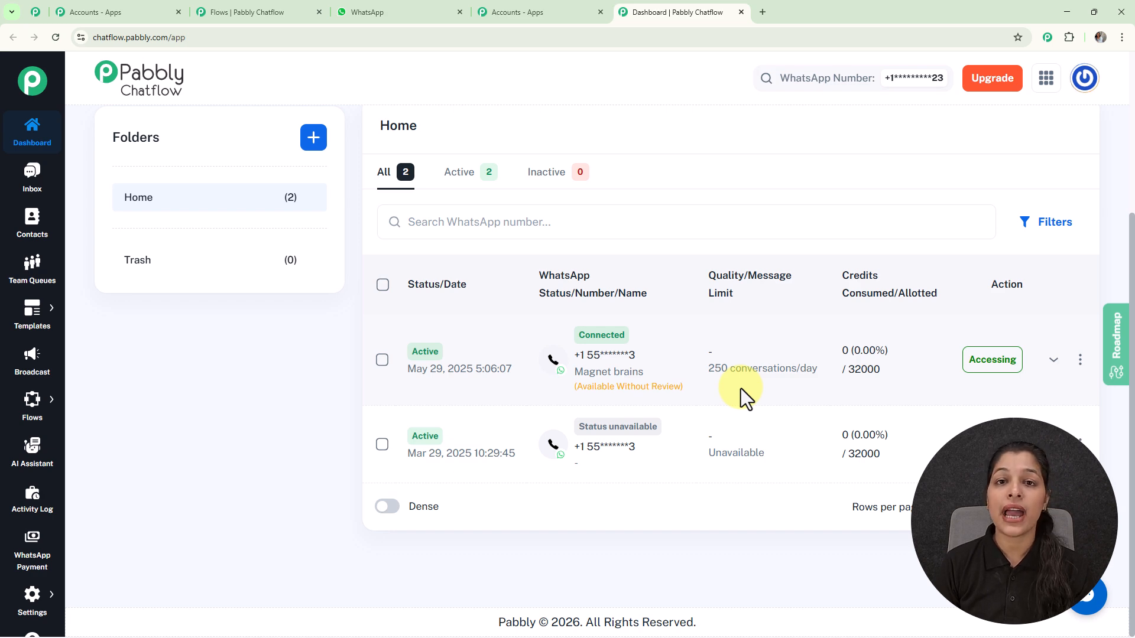
scroll(740, 389, up, 4)
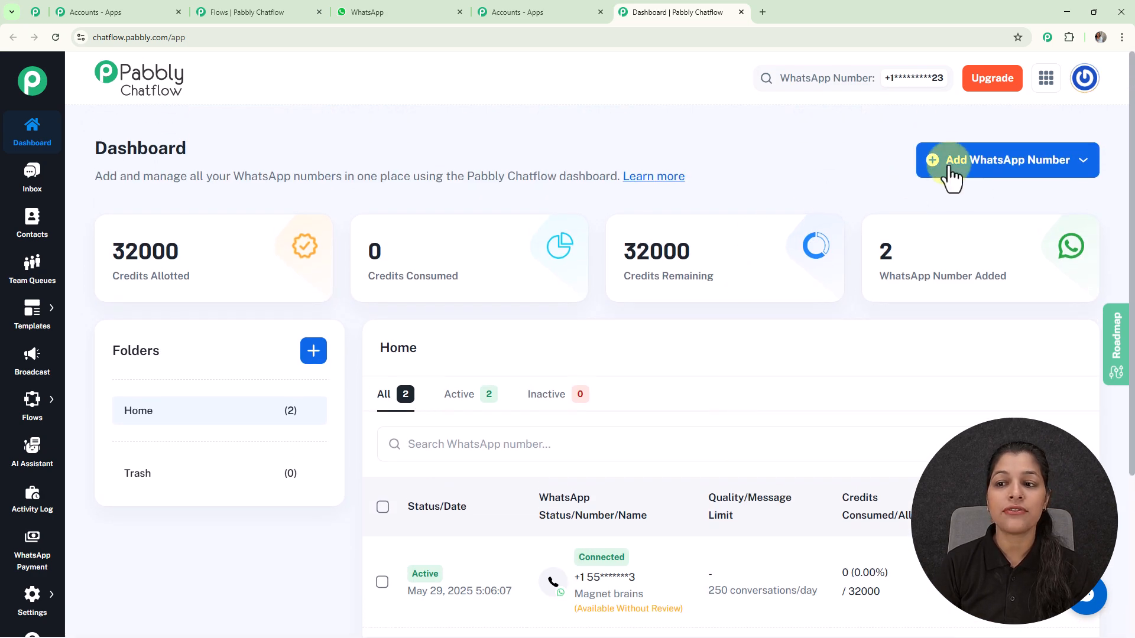
click(970, 160)
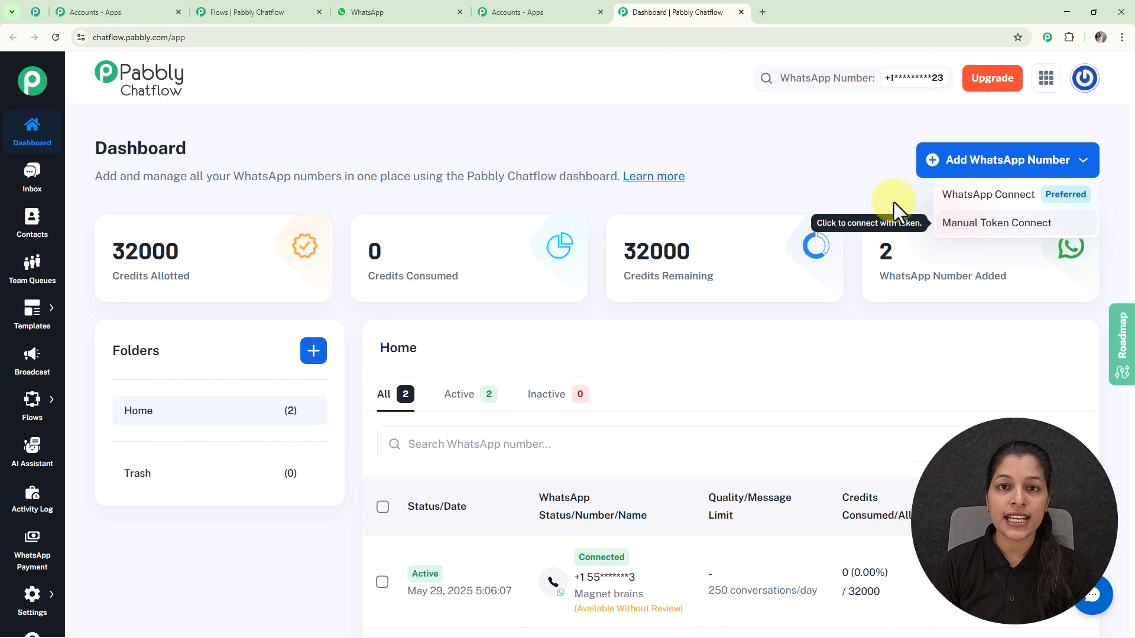
click(827, 171)
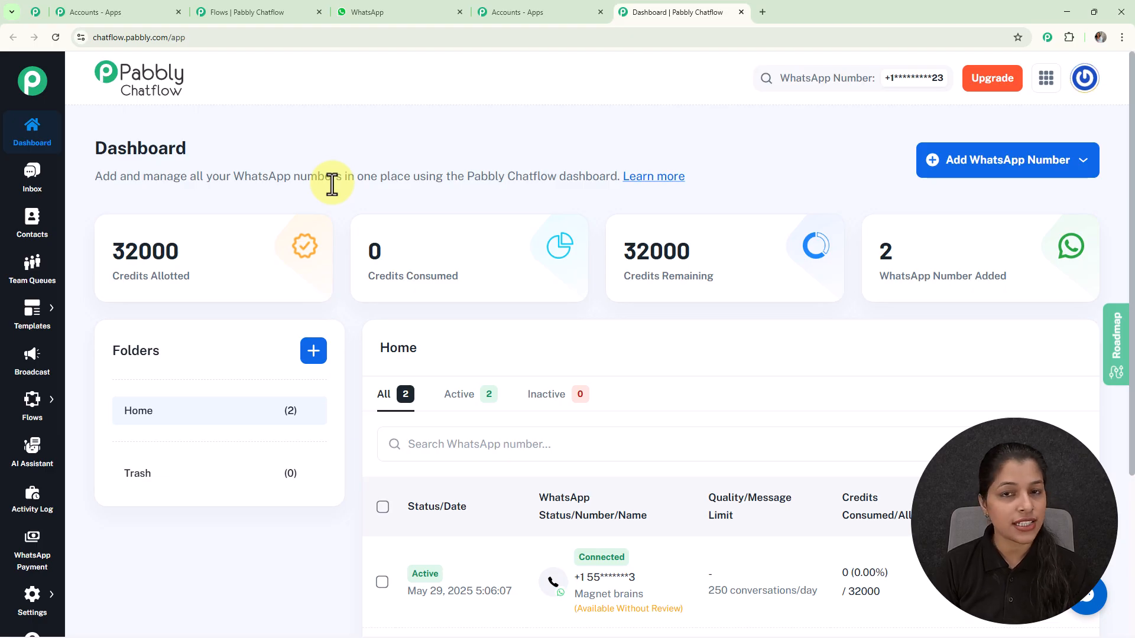
Go to the Flow Builder page and look over the list of existing flows.
mouse_move(40, 405)
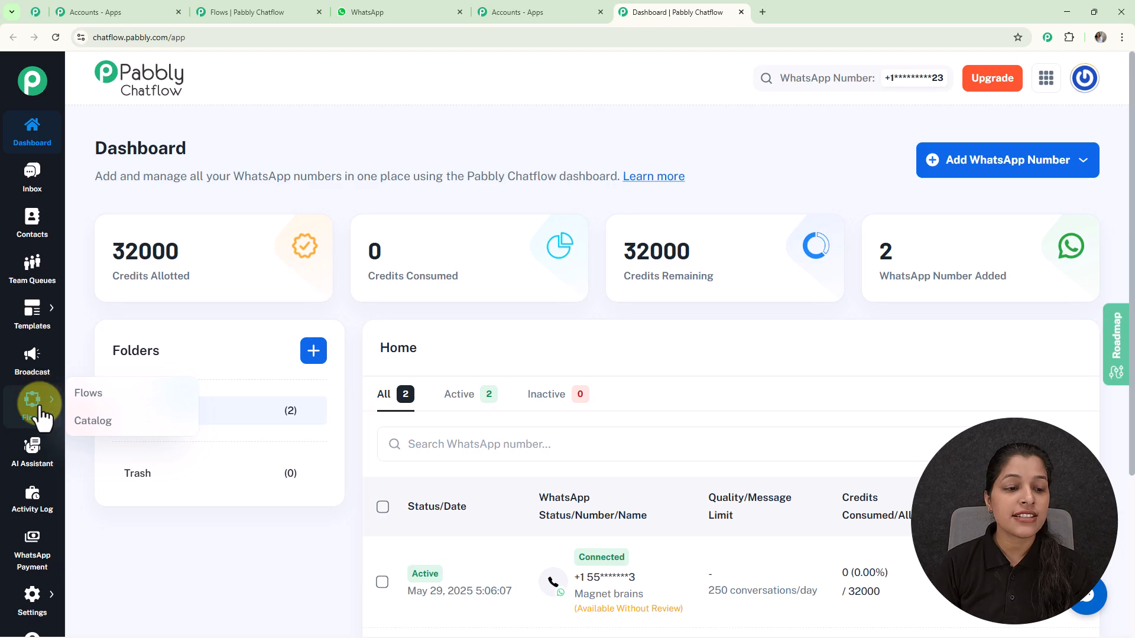
click(89, 405)
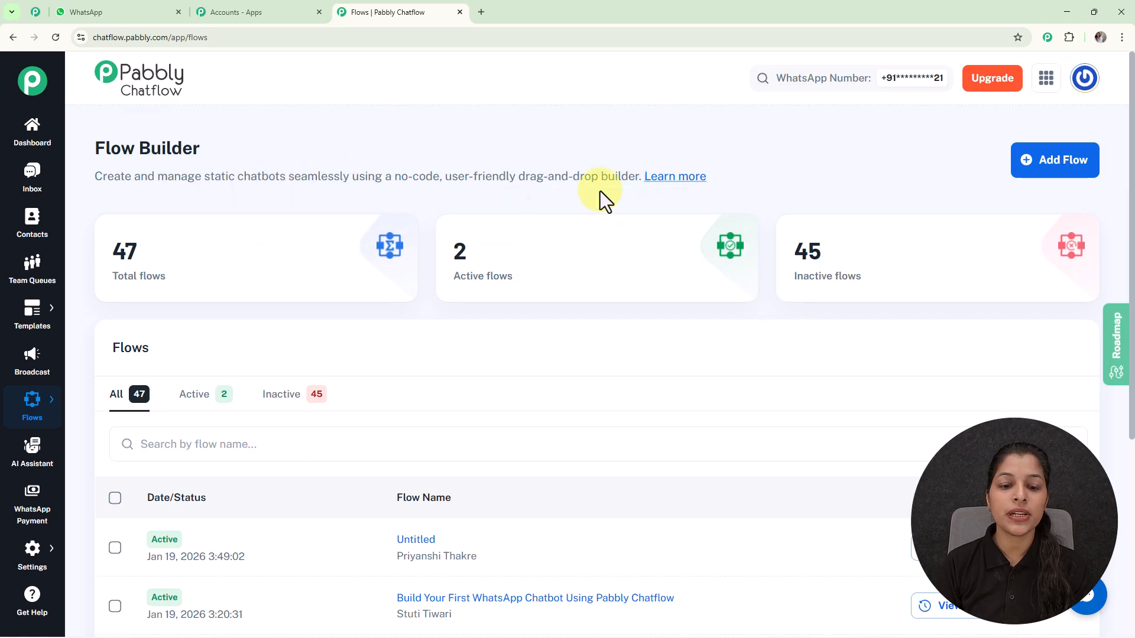
scroll(600, 191, down, 4)
scroll(601, 191, down, 1)
scroll(620, 338, up, 8)
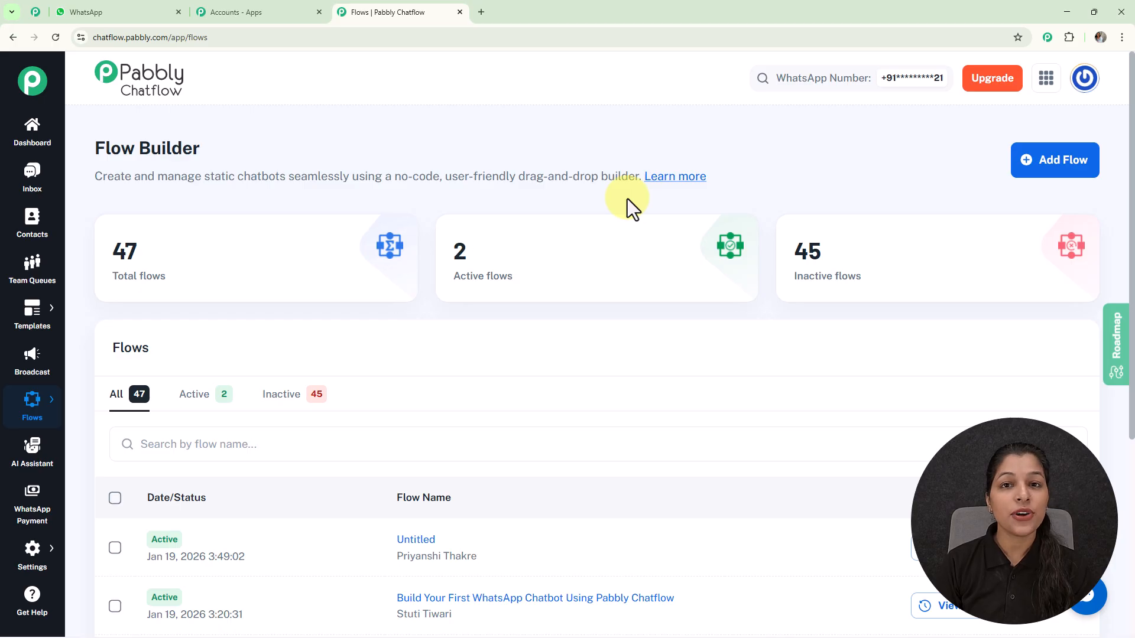
Create a new flow and name it "B2B Order Automation Using WhatsApp Chatbot".
click(1042, 181)
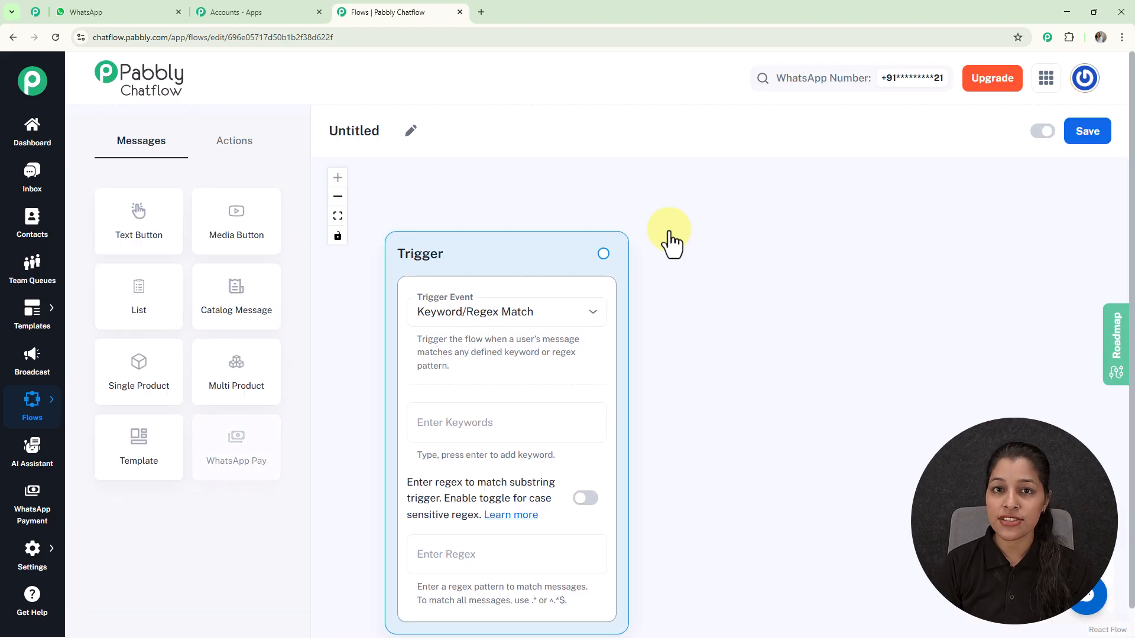
click(414, 142)
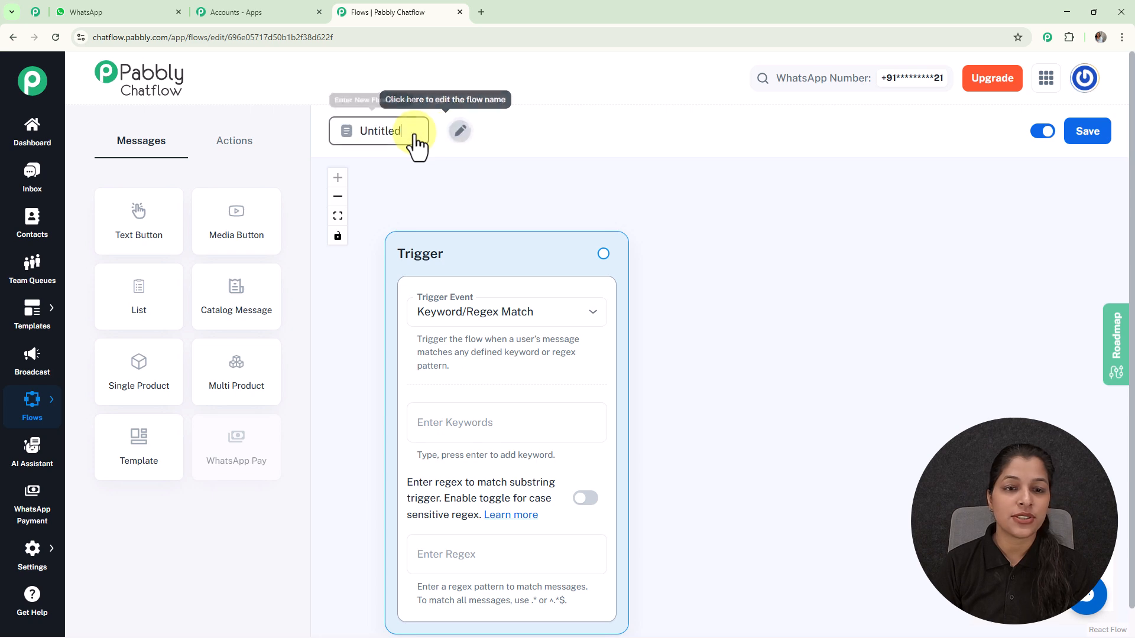
drag(413, 134, 328, 140)
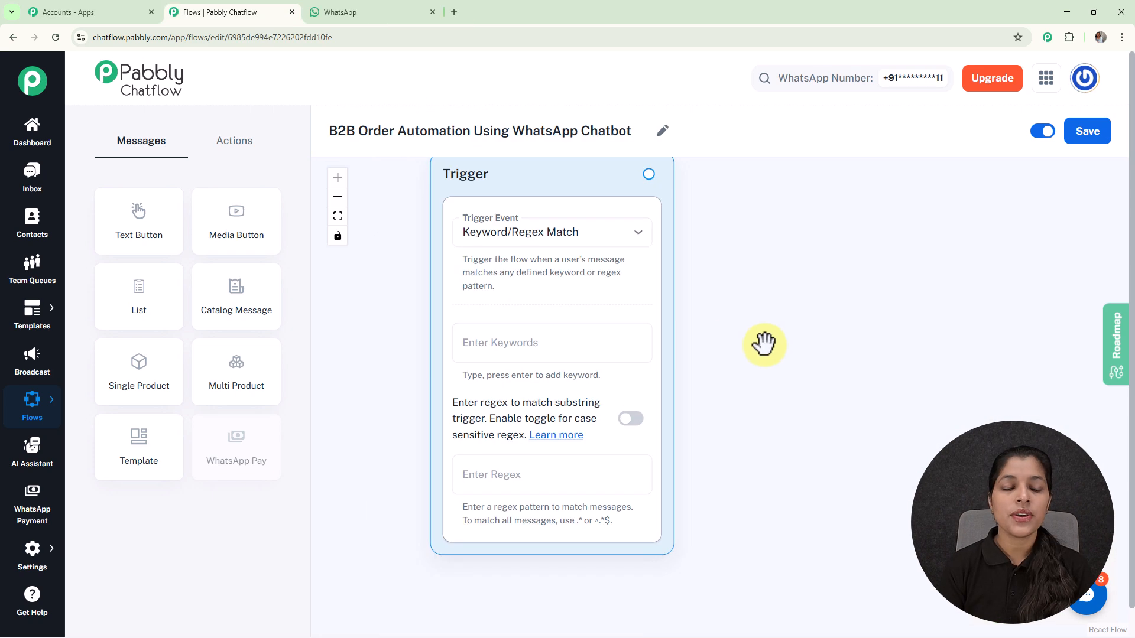
Set the trigger event to Keyword/Regex Match and add "Hello" as the trigger keyword.
drag(764, 342, 738, 362)
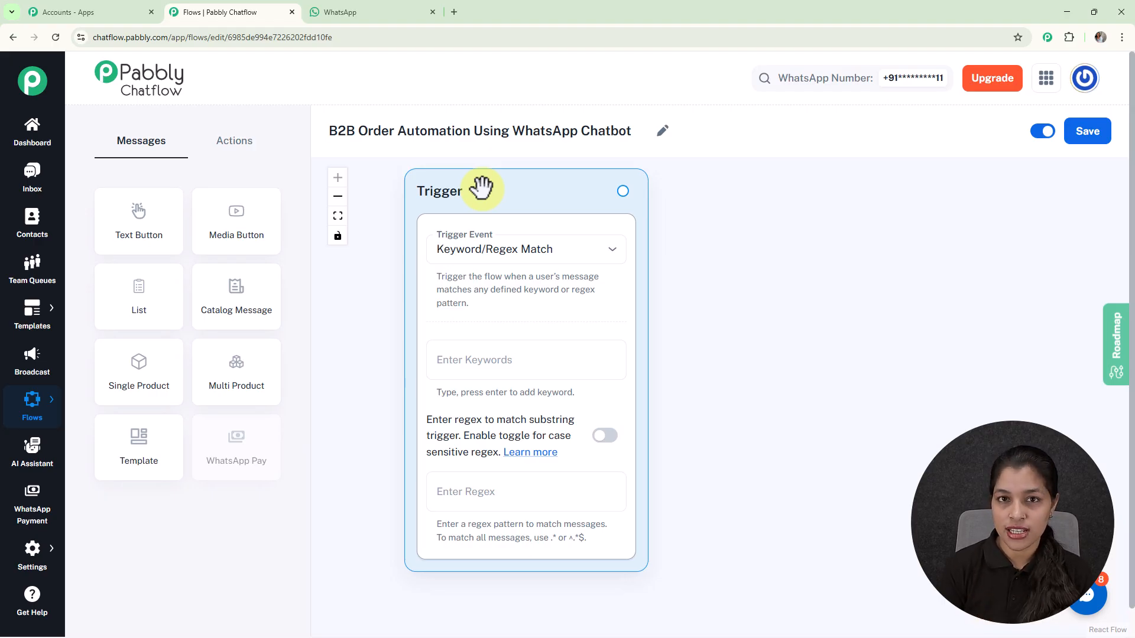
click(504, 255)
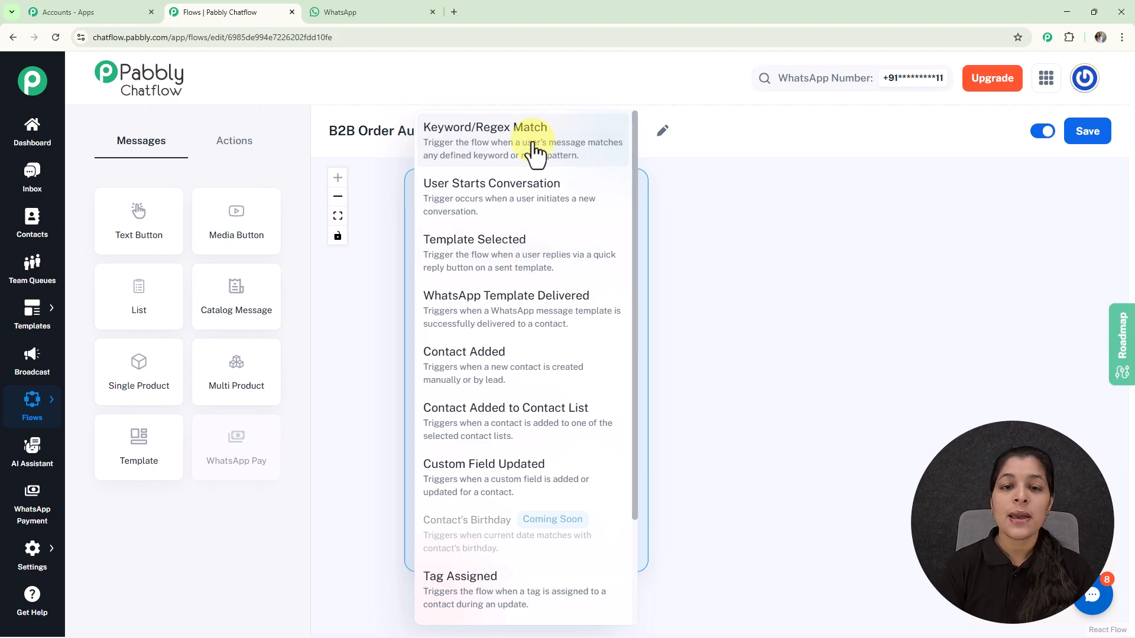
click(514, 143)
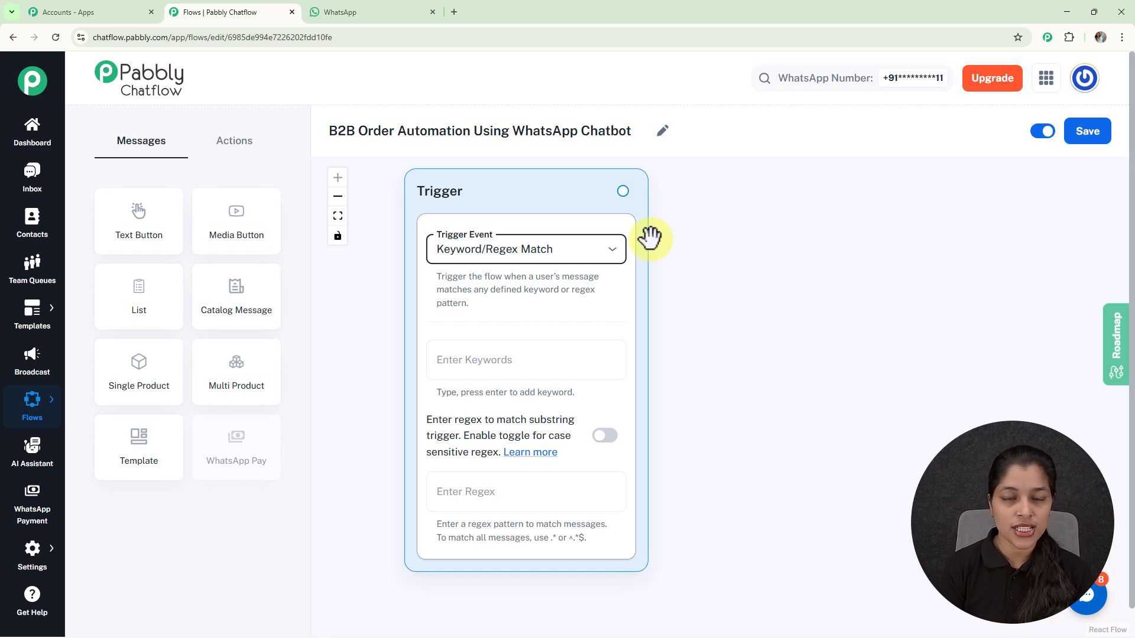
click(523, 365)
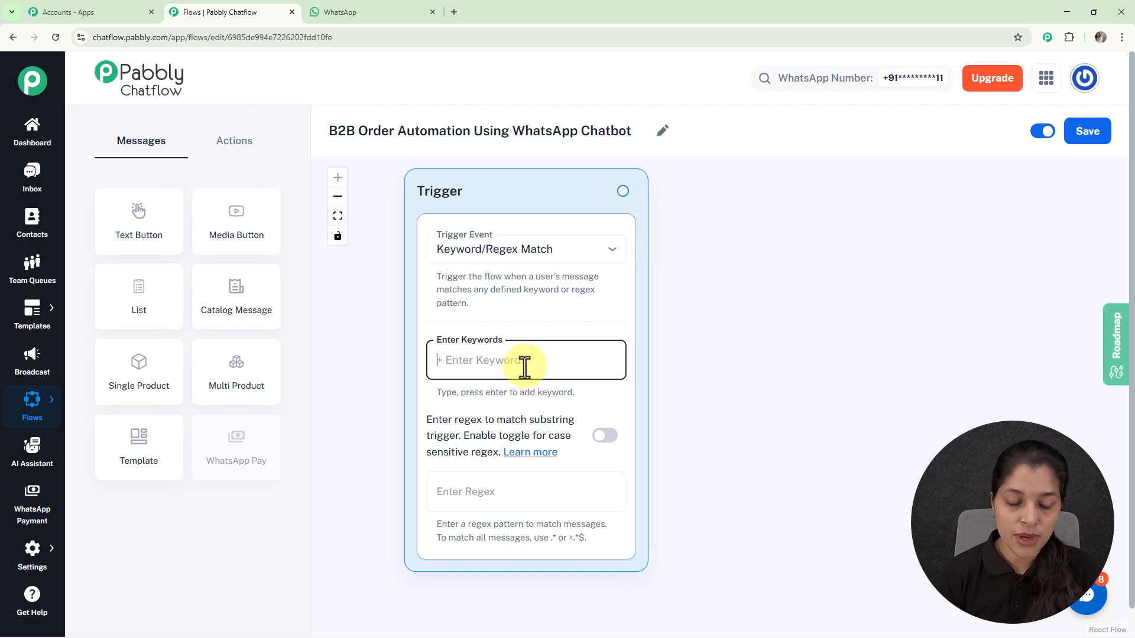
text(H)
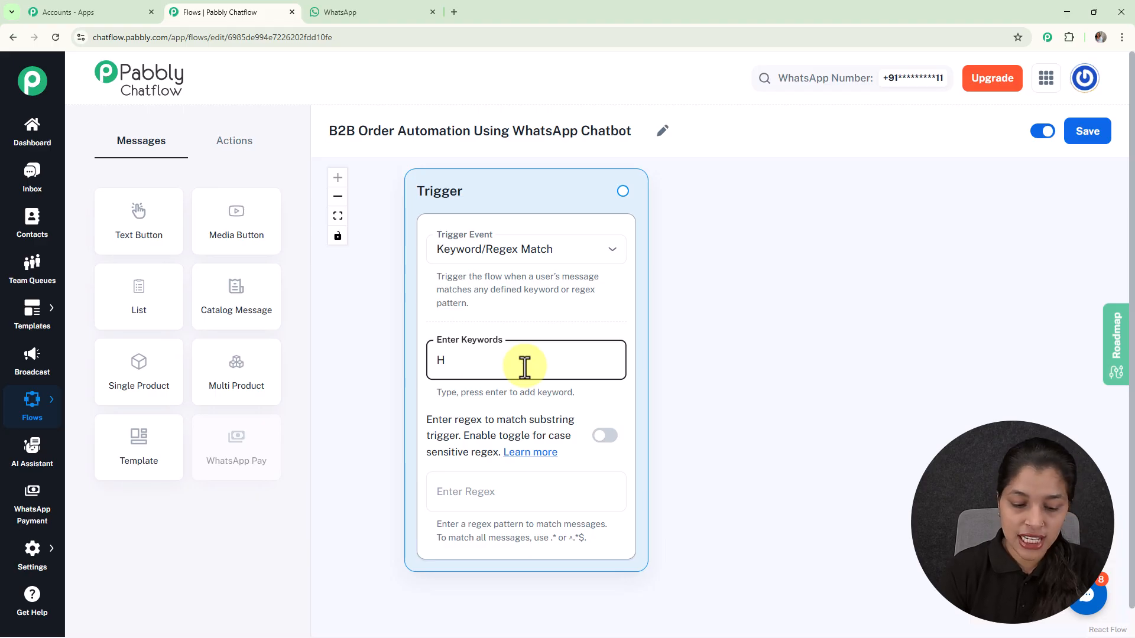
text(ello)
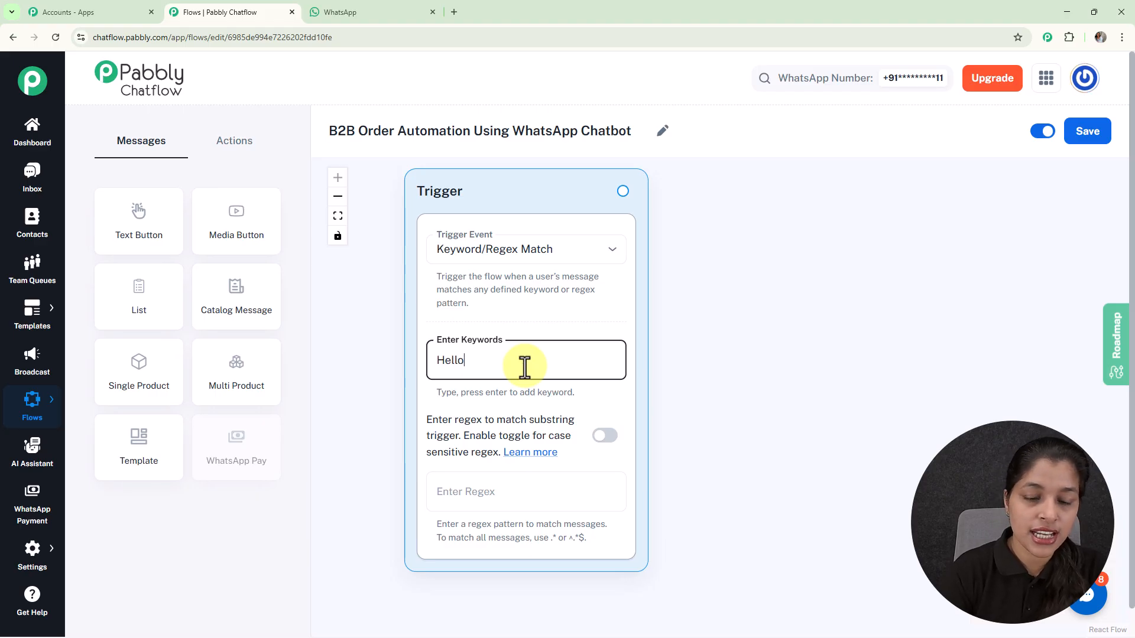
key(Return)
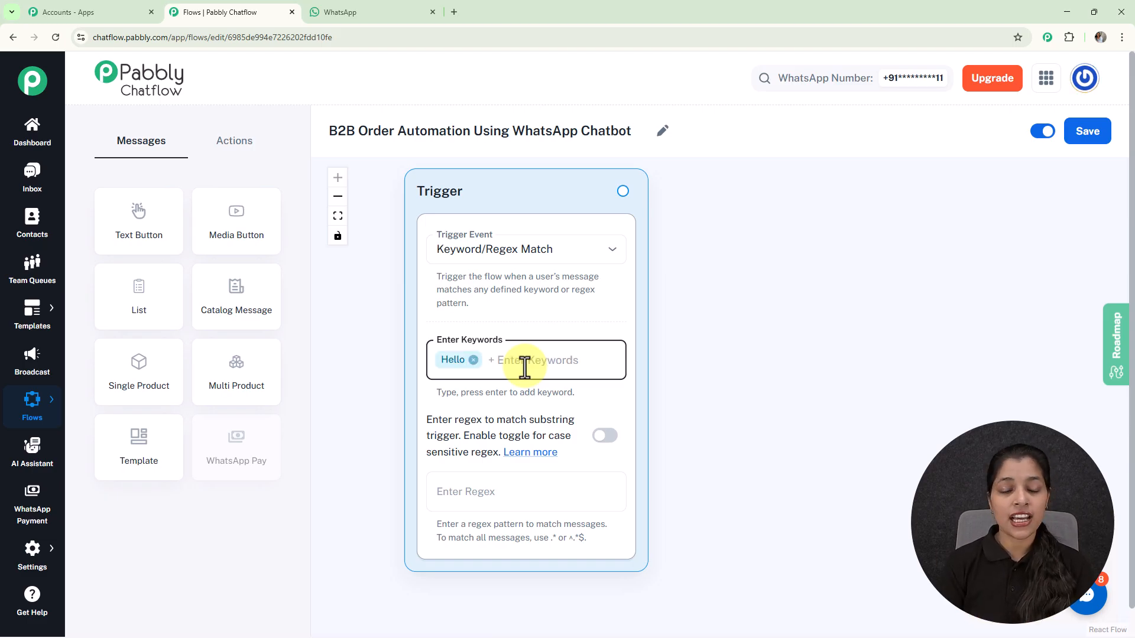
click(516, 490)
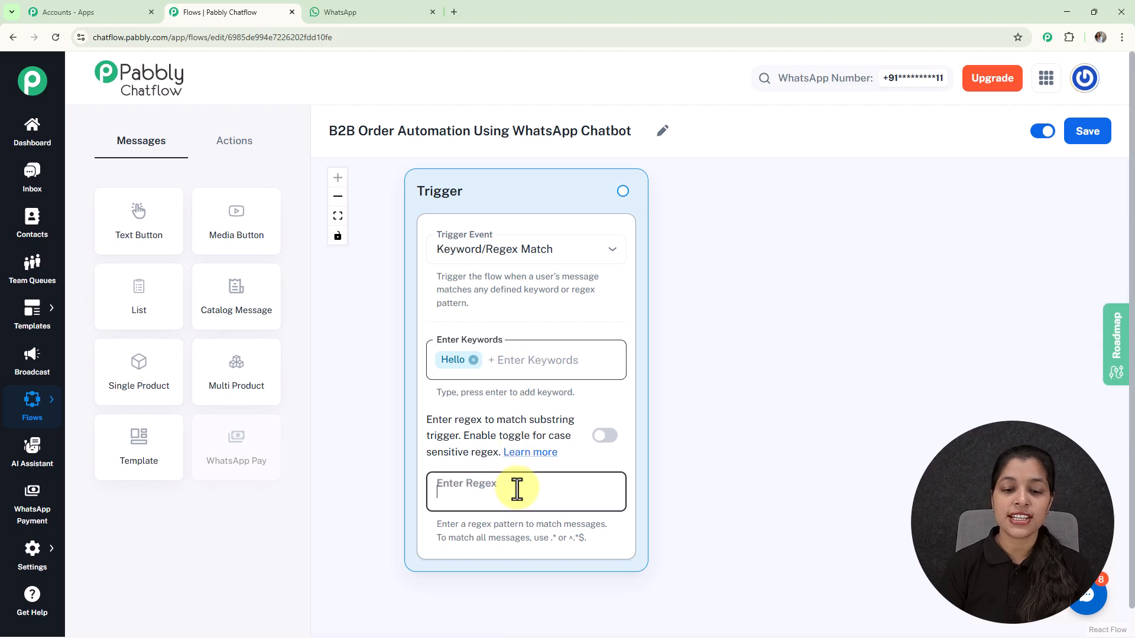
text([\s\S]+)
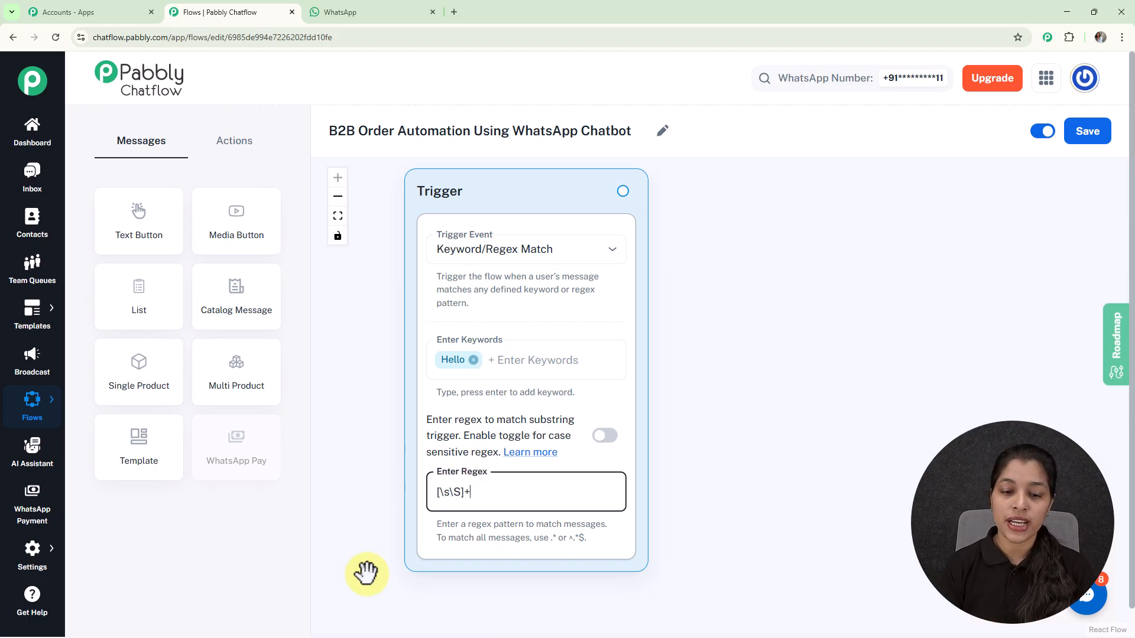
key(BackSpace)
key(BackSpace)
key(BackSpace)
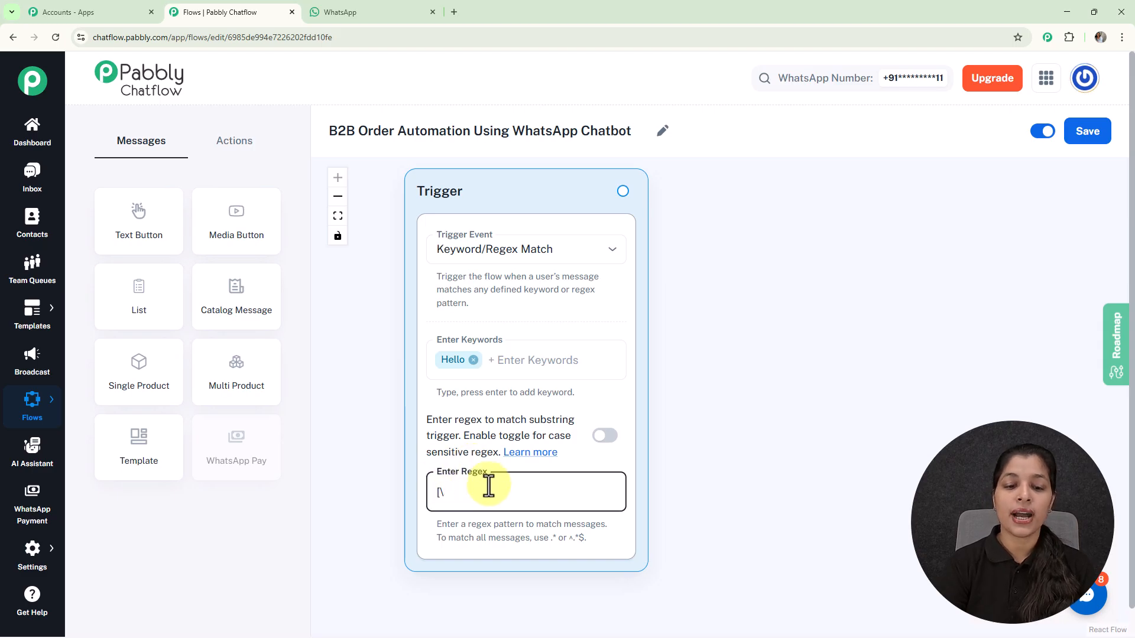
key(BackSpace)
click(734, 322)
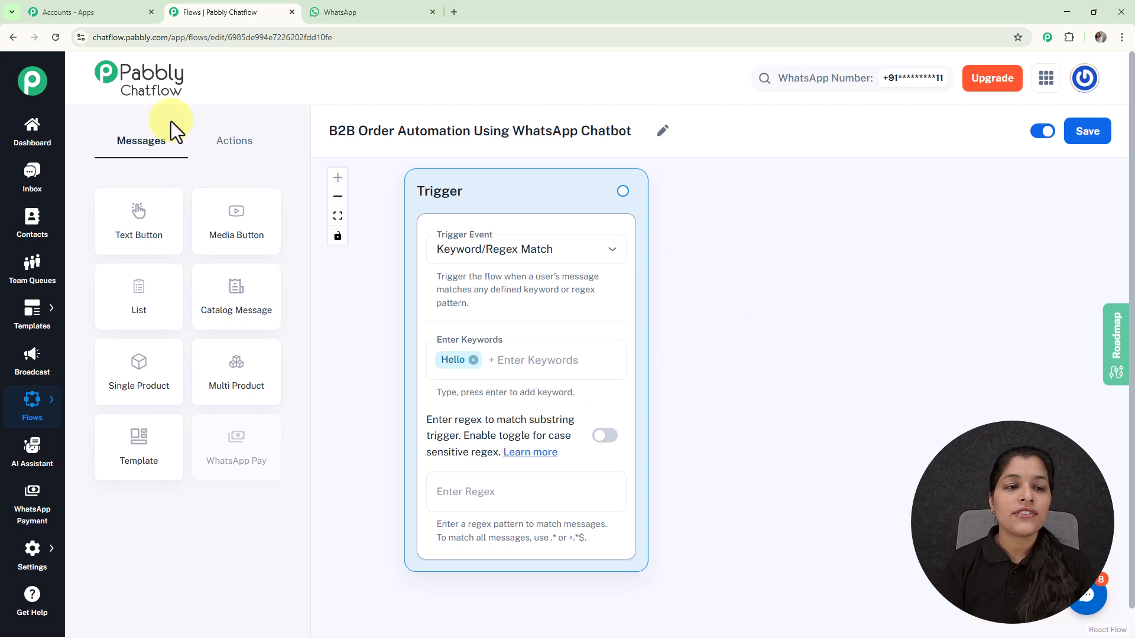
click(252, 151)
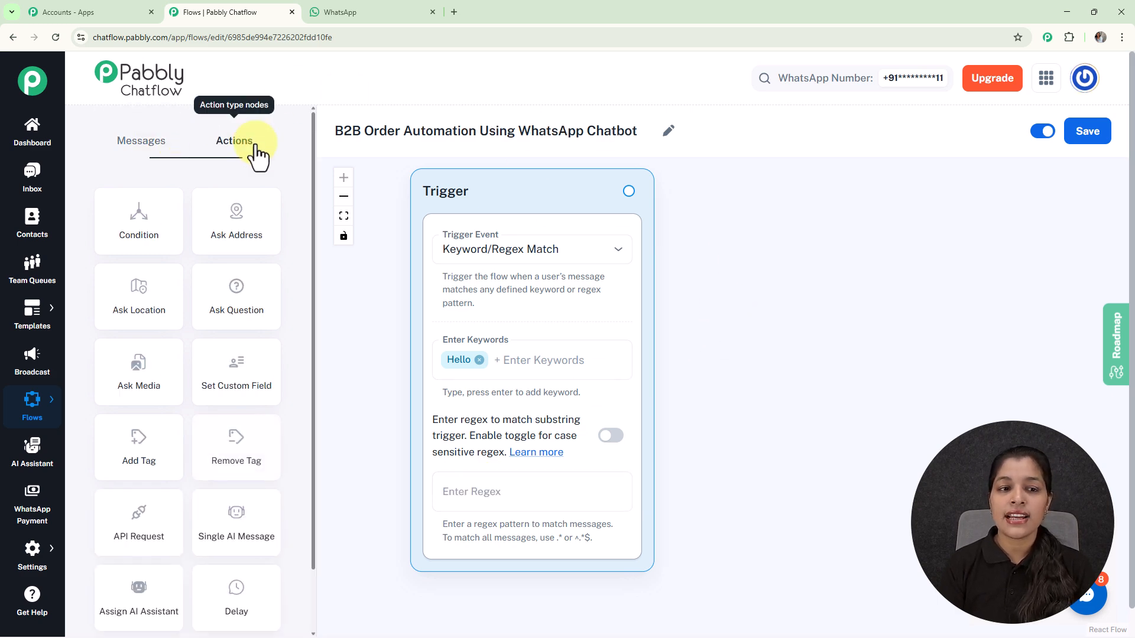
click(136, 148)
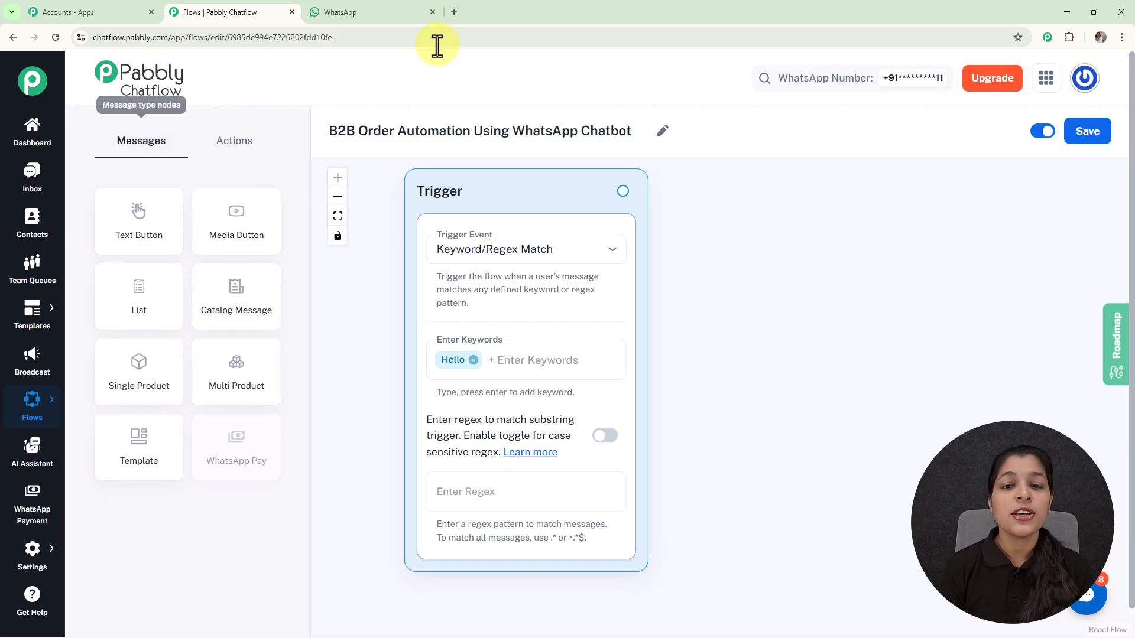
Connect a Text Button node to the trigger with the message "👋 Welcome to GlowPure Skincare What would you like to do today? 👇".
drag(621, 192, 752, 286)
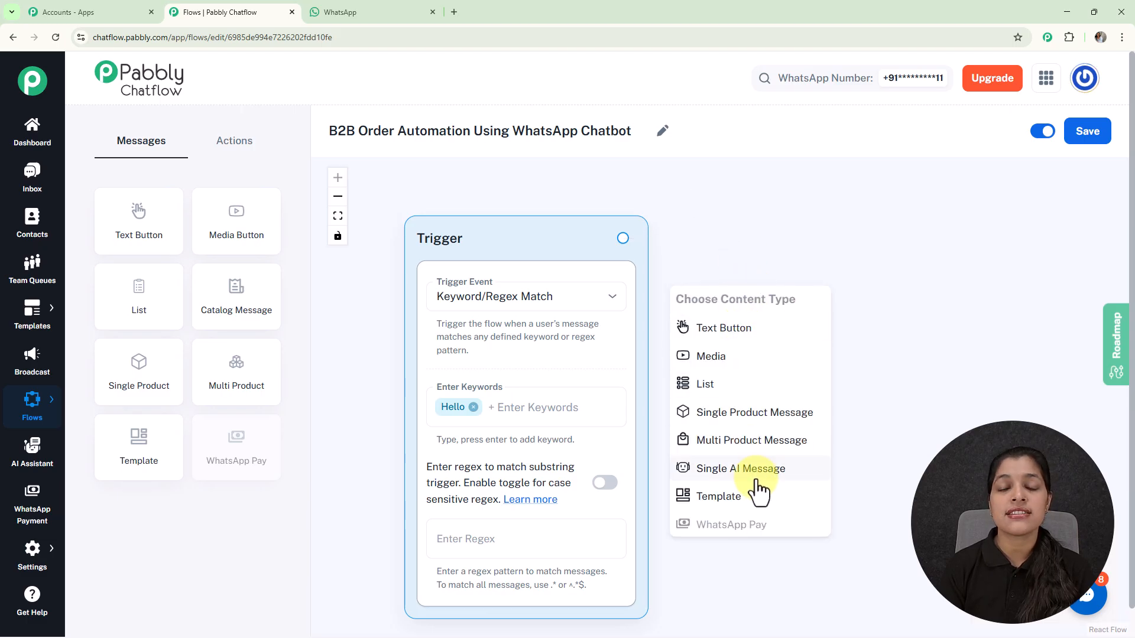
click(738, 334)
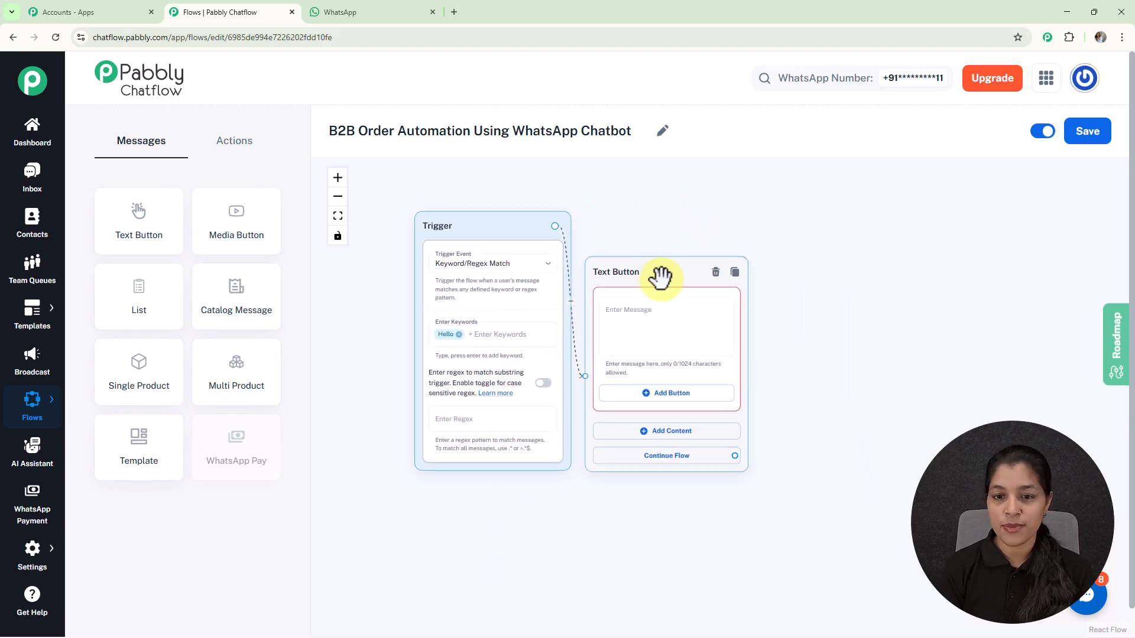
click(673, 294)
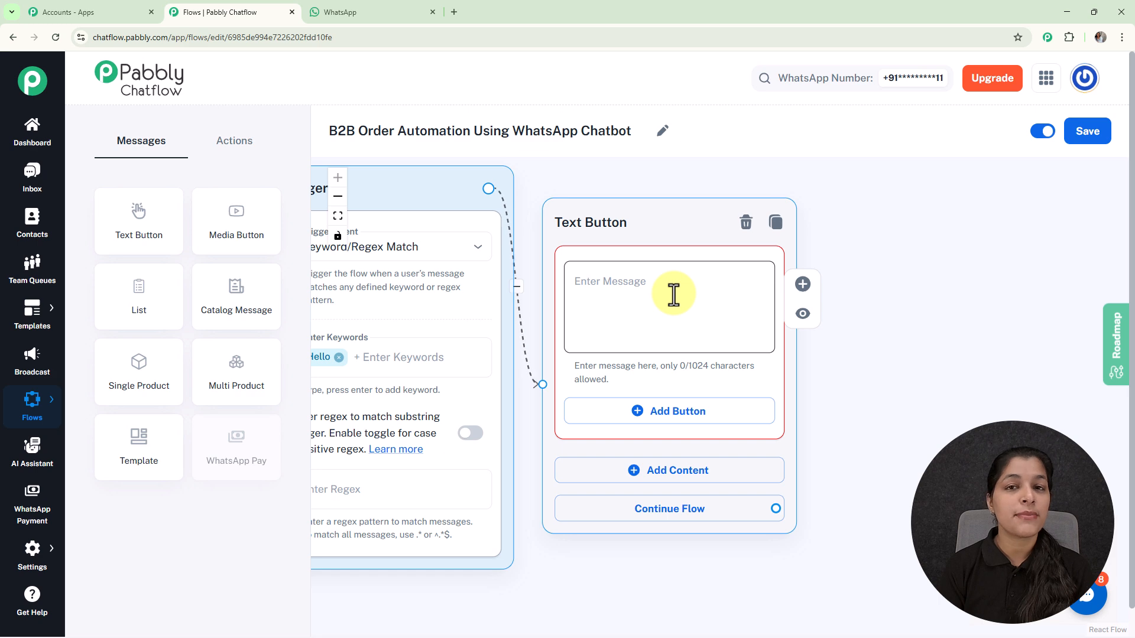
text(👋 Welcome to GlowPure Skincare  What would you like to do today? 👇)
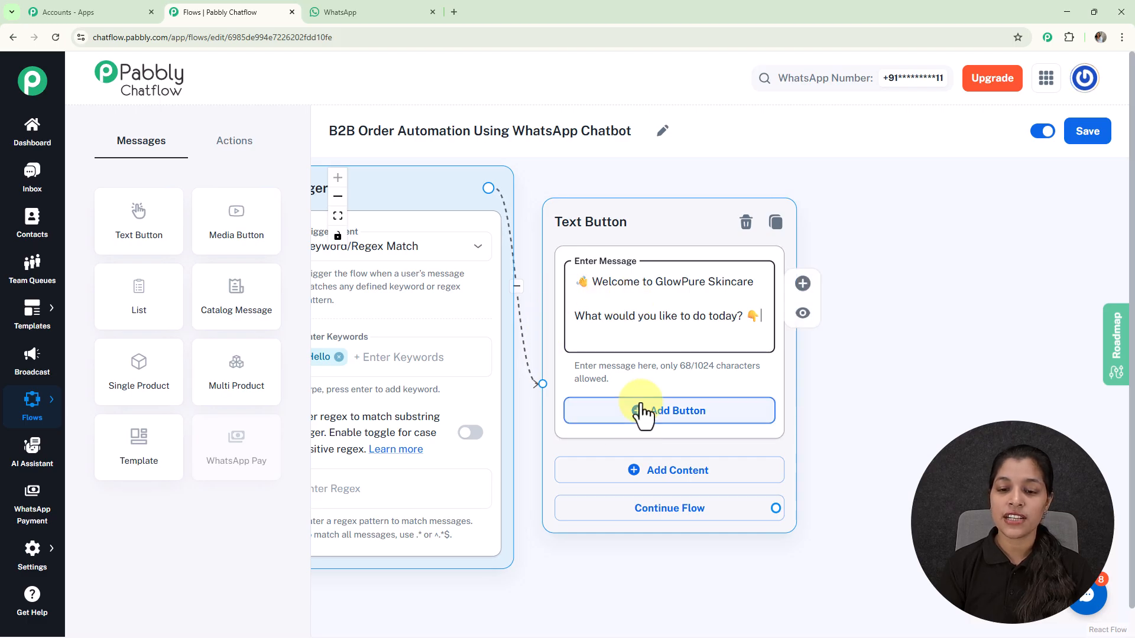
Add two Quick Reply buttons to the welcome message, named "🧴 Skincare Products" and "📞Contact Us".
click(660, 412)
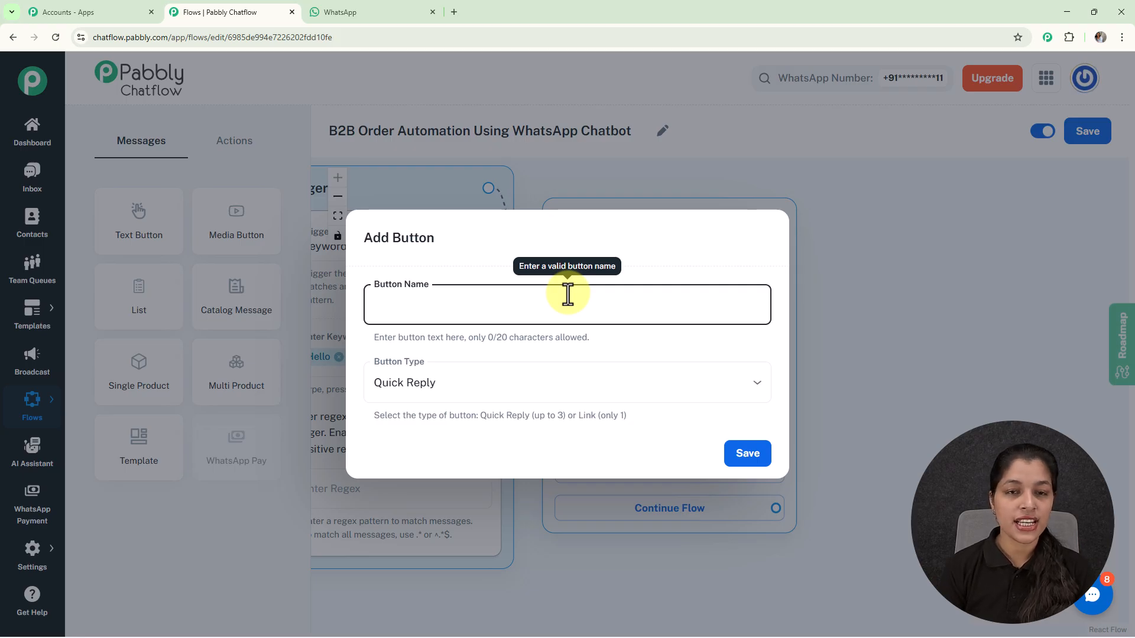
text(🧴 Skincare Products)
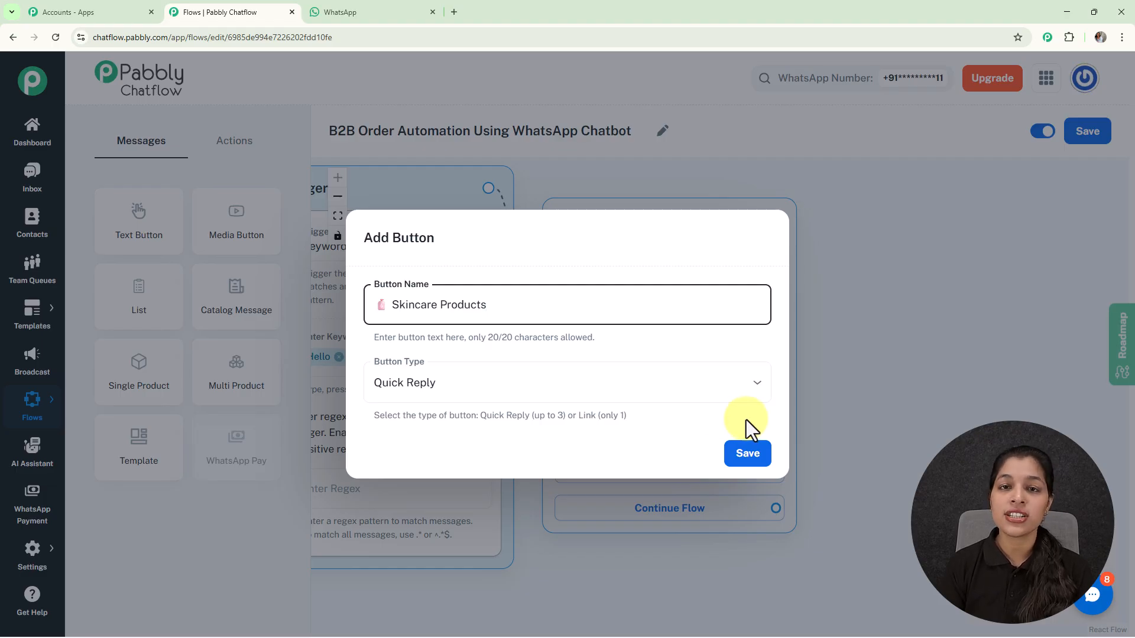
click(763, 390)
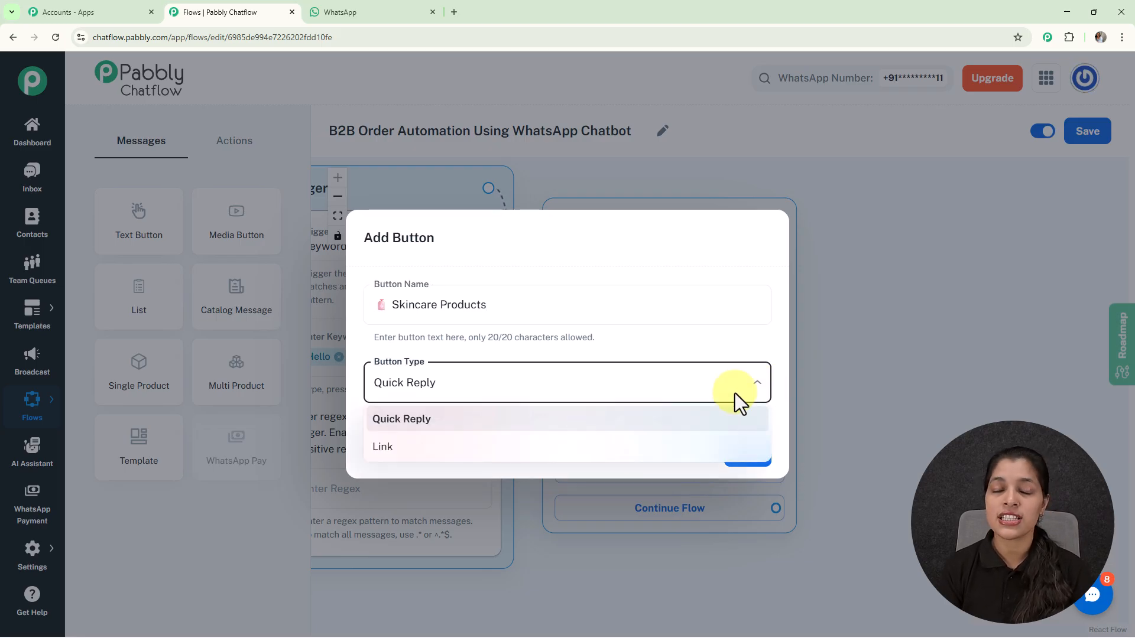
click(765, 461)
click(762, 458)
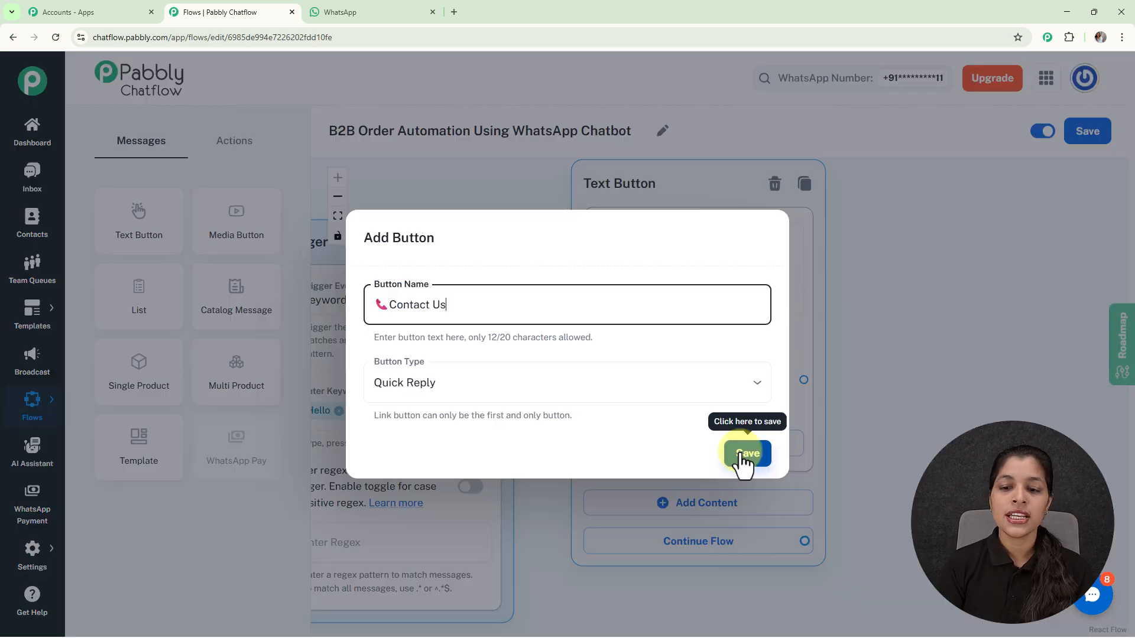
click(746, 448)
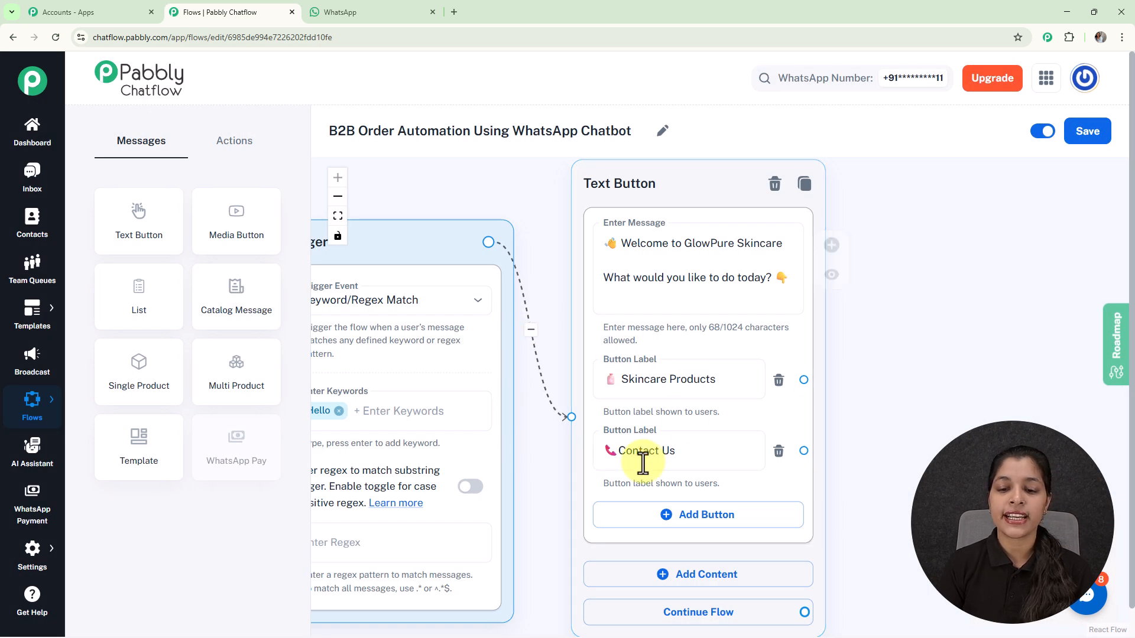
Connect a List node to the Skincare Products button and enter the body "✨ Select a skincare category to explore products:".
scroll(689, 401, down, 3)
scroll(739, 406, down, 1)
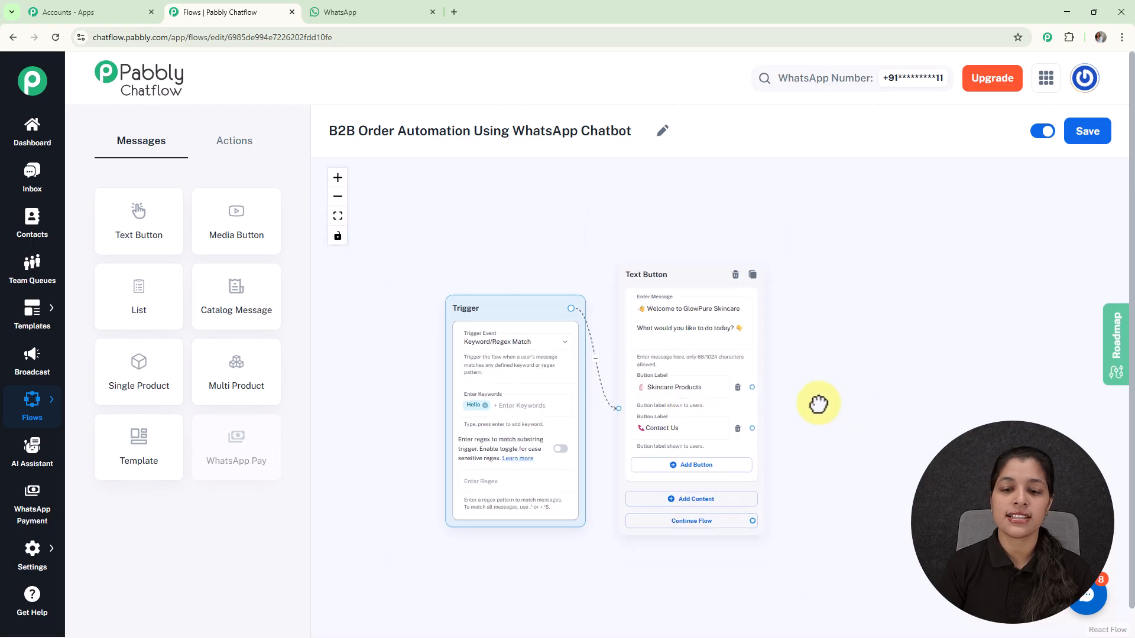
drag(834, 405, 721, 370)
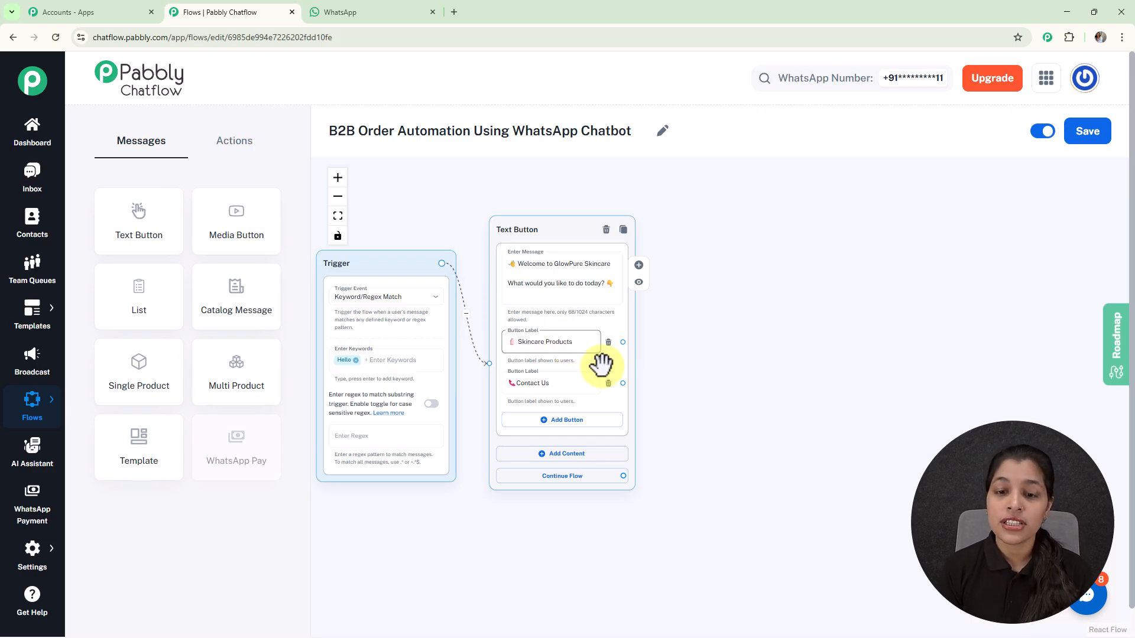
click(638, 265)
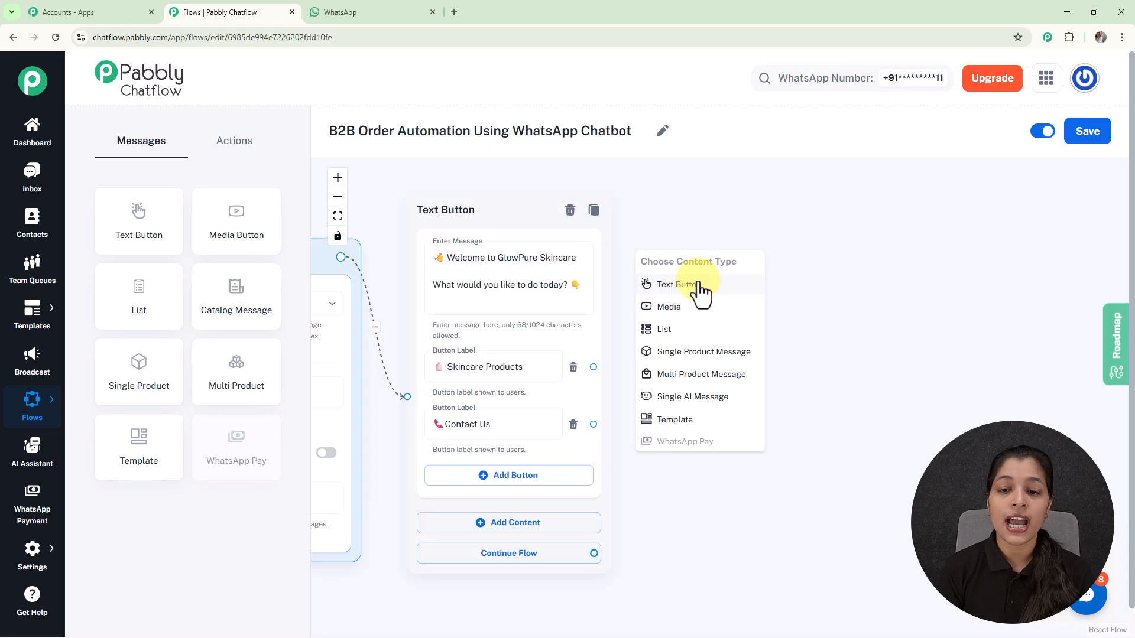
click(707, 338)
drag(697, 260, 697, 147)
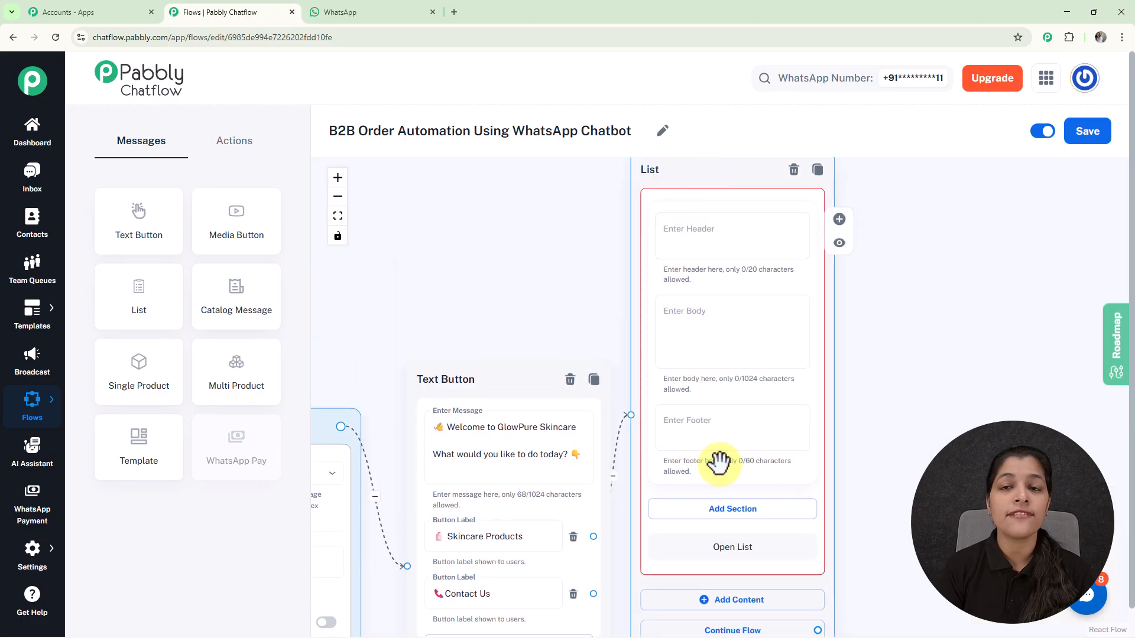
click(702, 337)
text(✨ Select a skincare category to explore products:)
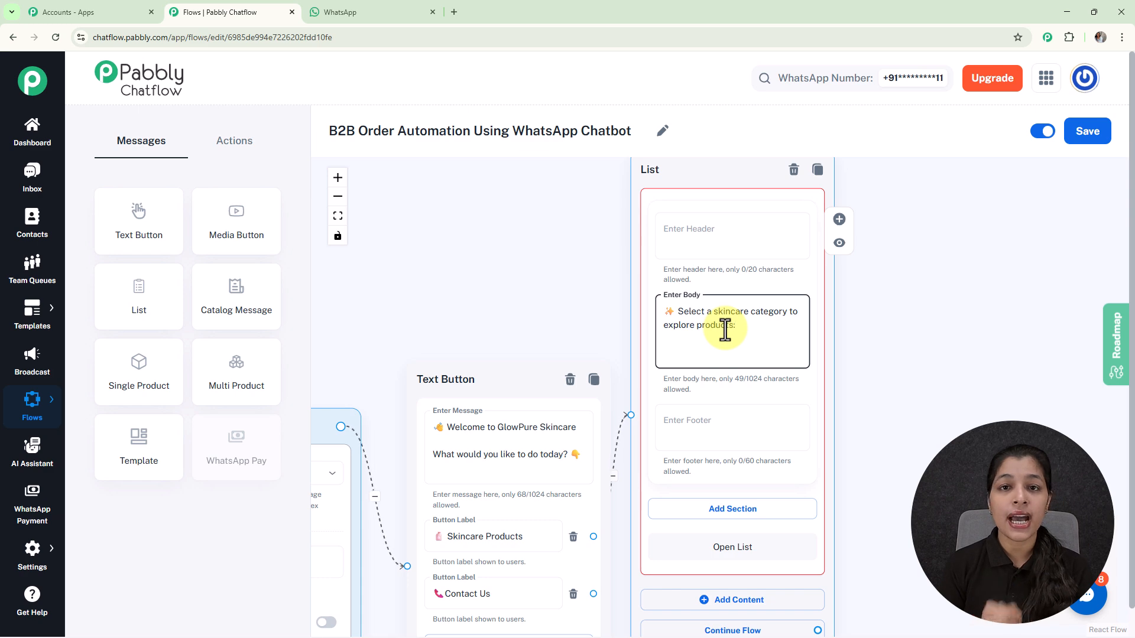
Add a section titled "Category" to the List node.
drag(849, 405, 736, 255)
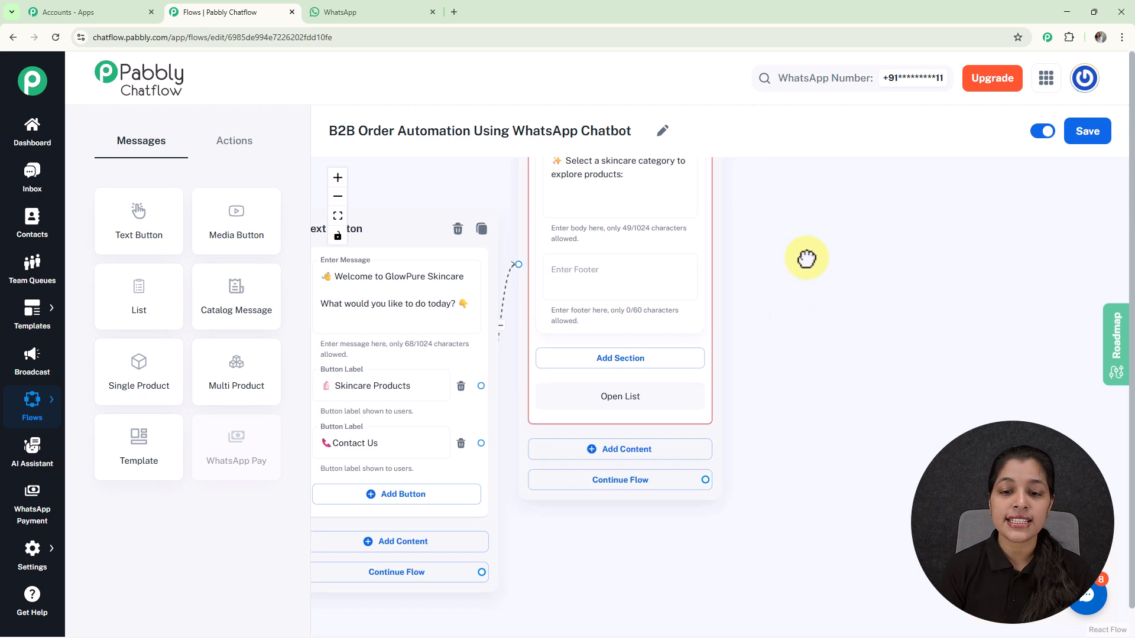
click(620, 358)
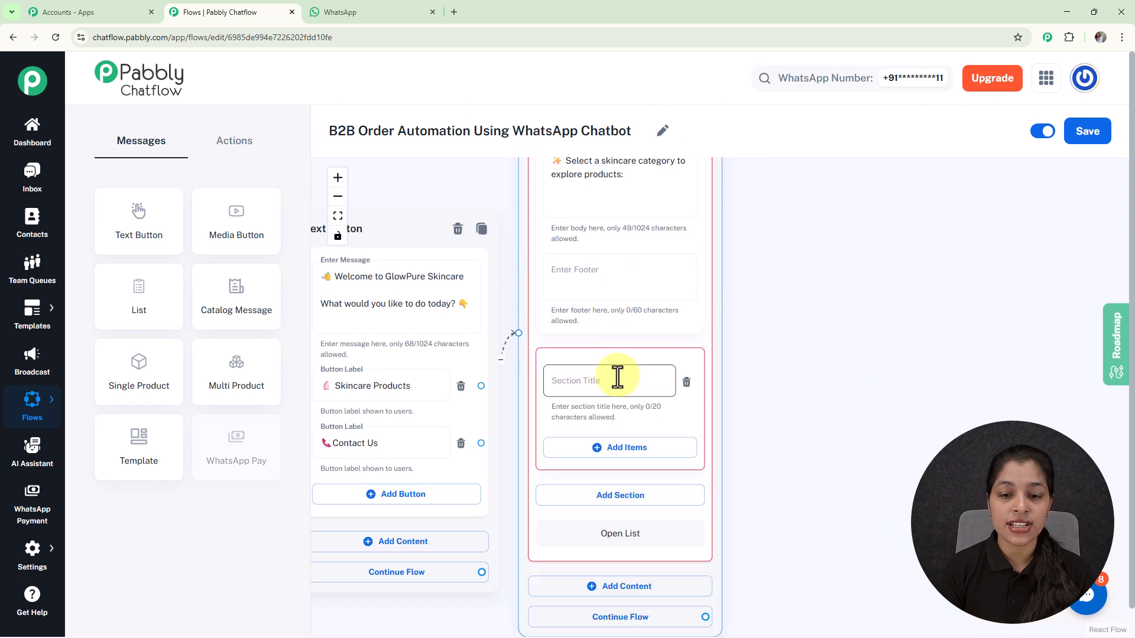
click(618, 378)
text(Category)
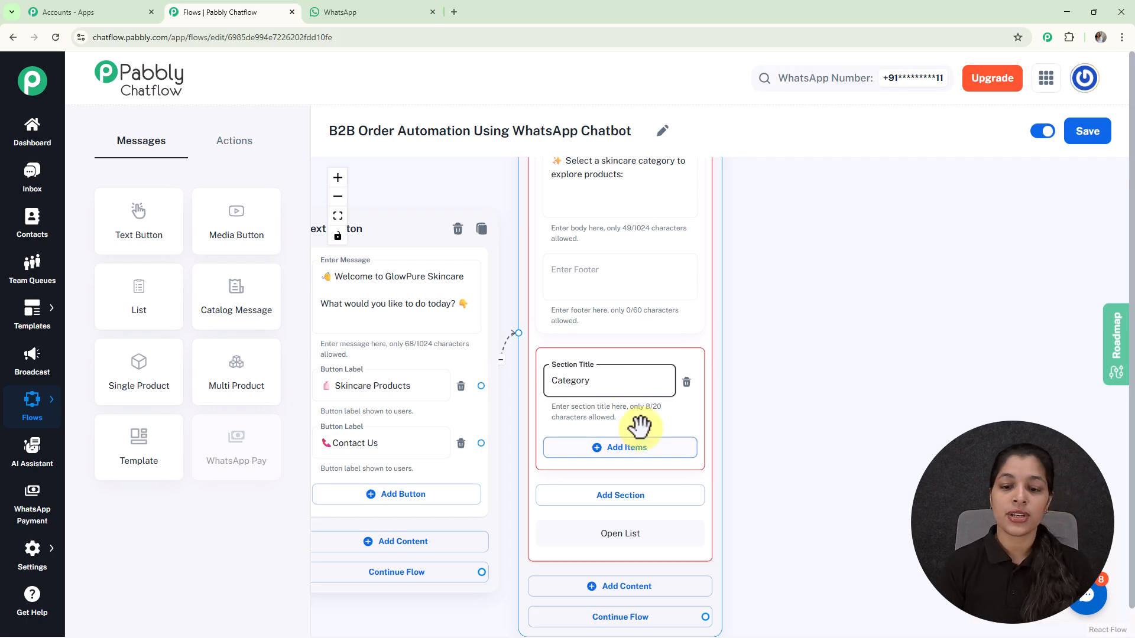
Add the items "Face Wash & Cleansers", "Serums & Actives" and "Moisturizers & Creams" to the Category section.
click(627, 451)
drag(714, 445, 729, 268)
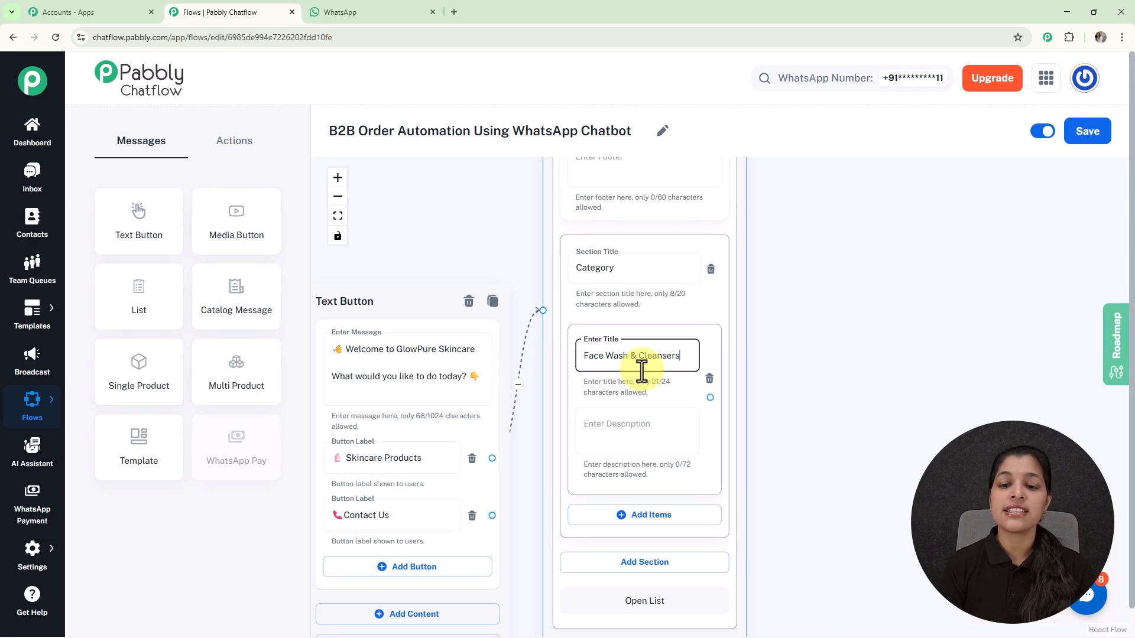
drag(823, 463, 796, 391)
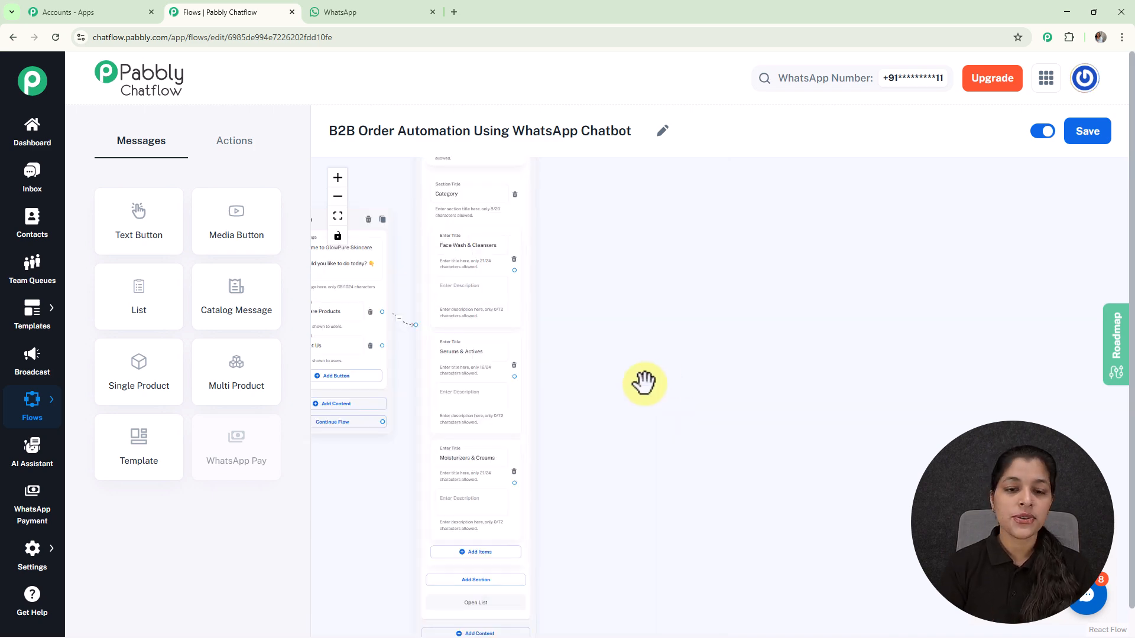
Connect a new List node to the "Face Wash & Cleansers" item of the Category section.
scroll(577, 385, up, 3)
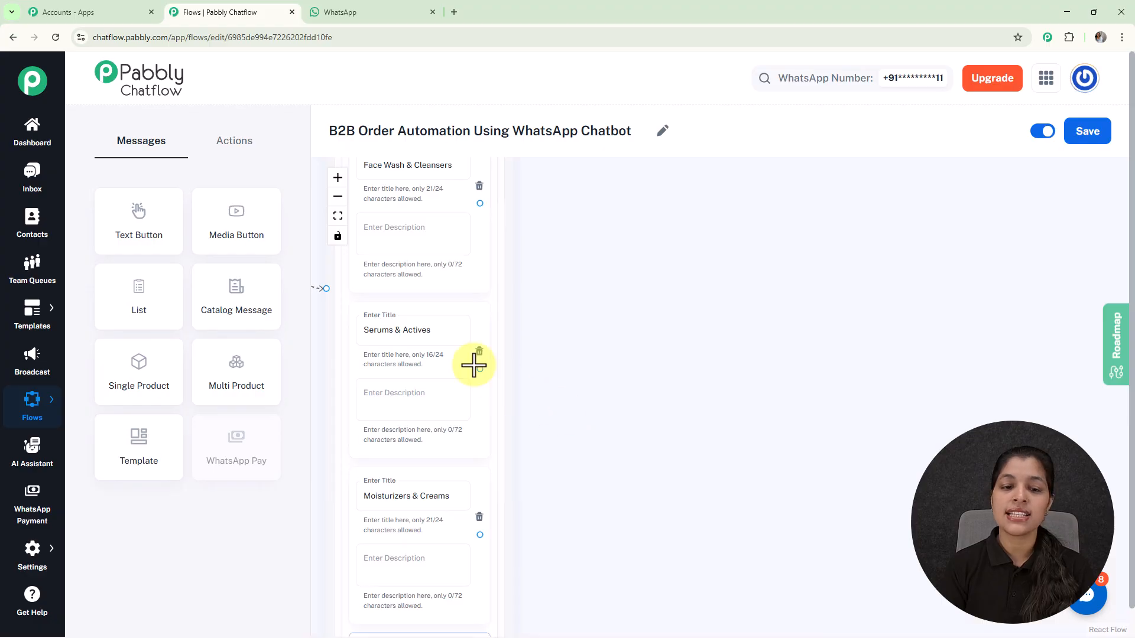
drag(590, 397, 607, 299)
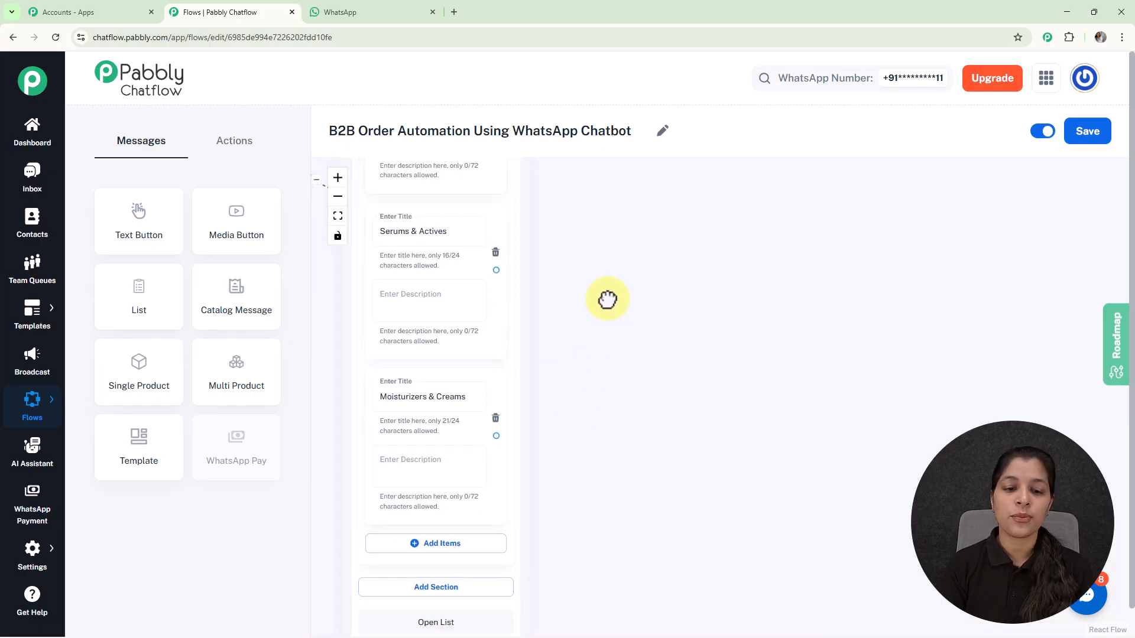
scroll(607, 297, down, 3)
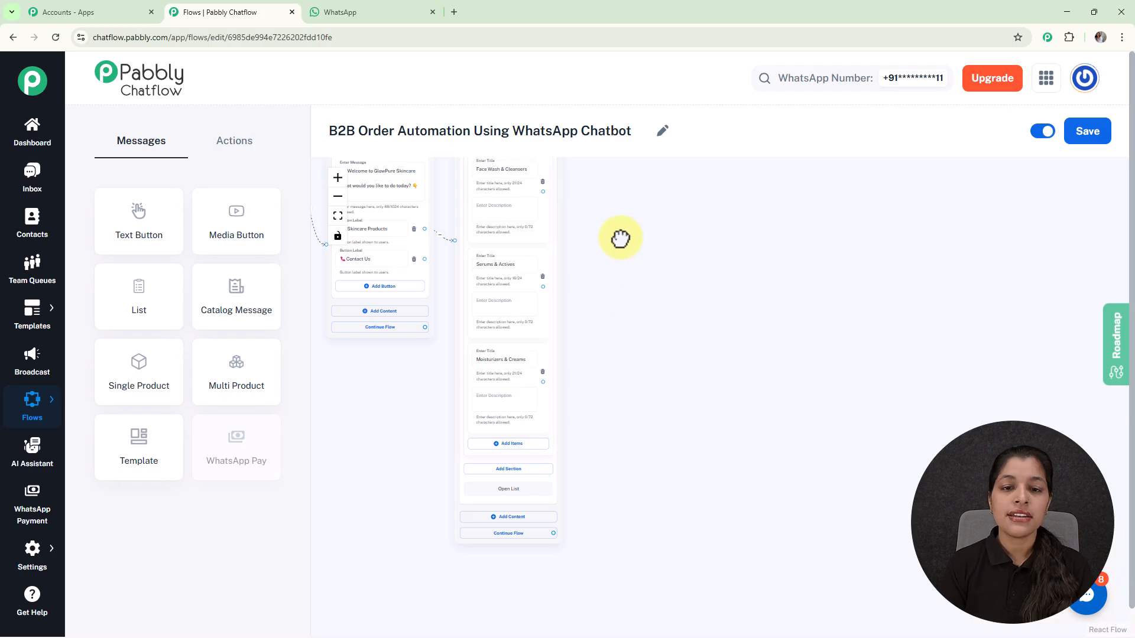
drag(619, 237, 607, 338)
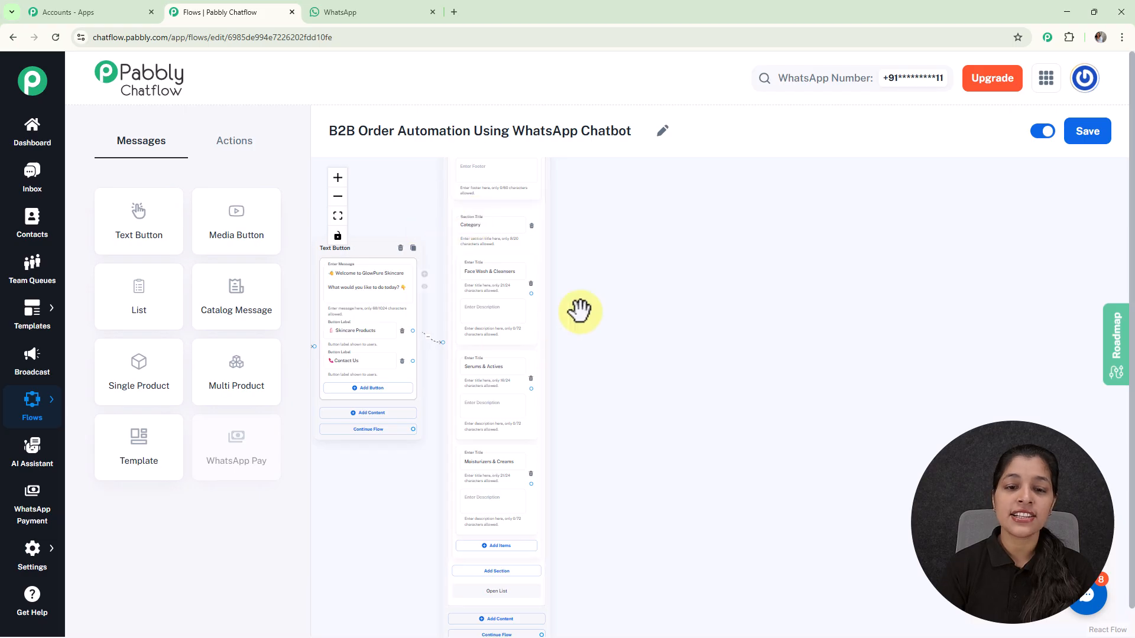
scroll(514, 269, up, 3)
scroll(516, 269, up, 2)
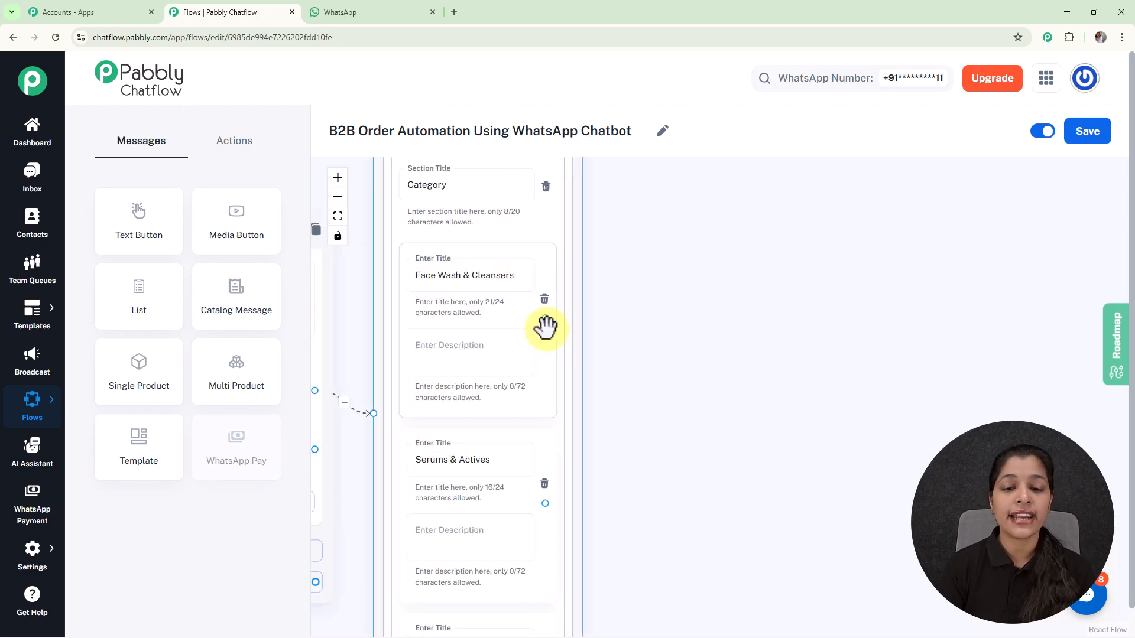
drag(545, 317, 656, 244)
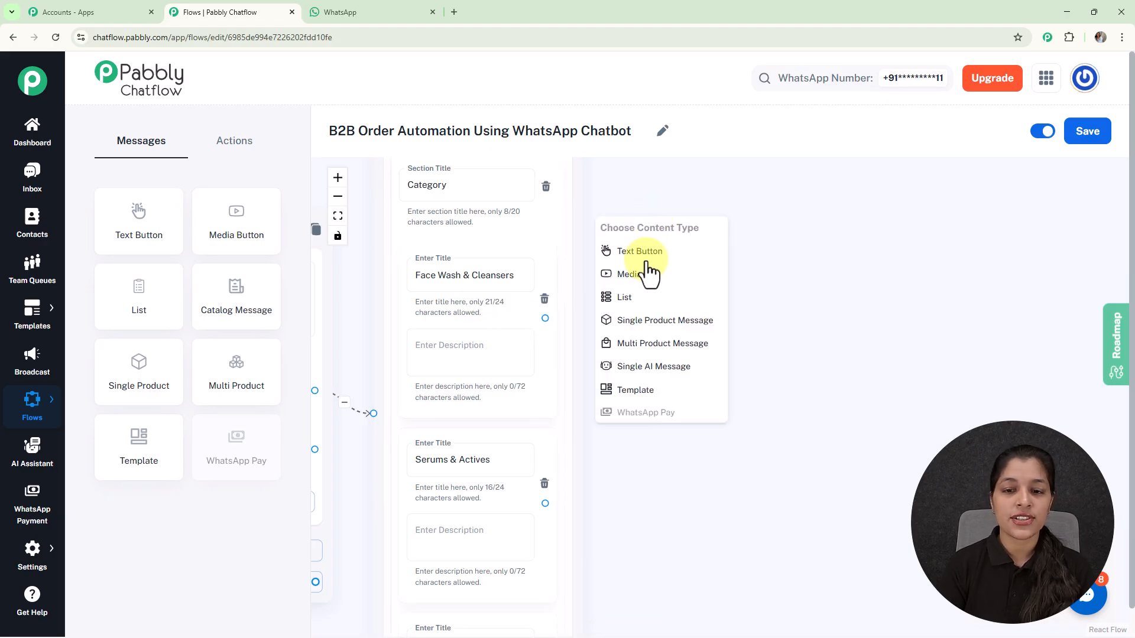
click(650, 296)
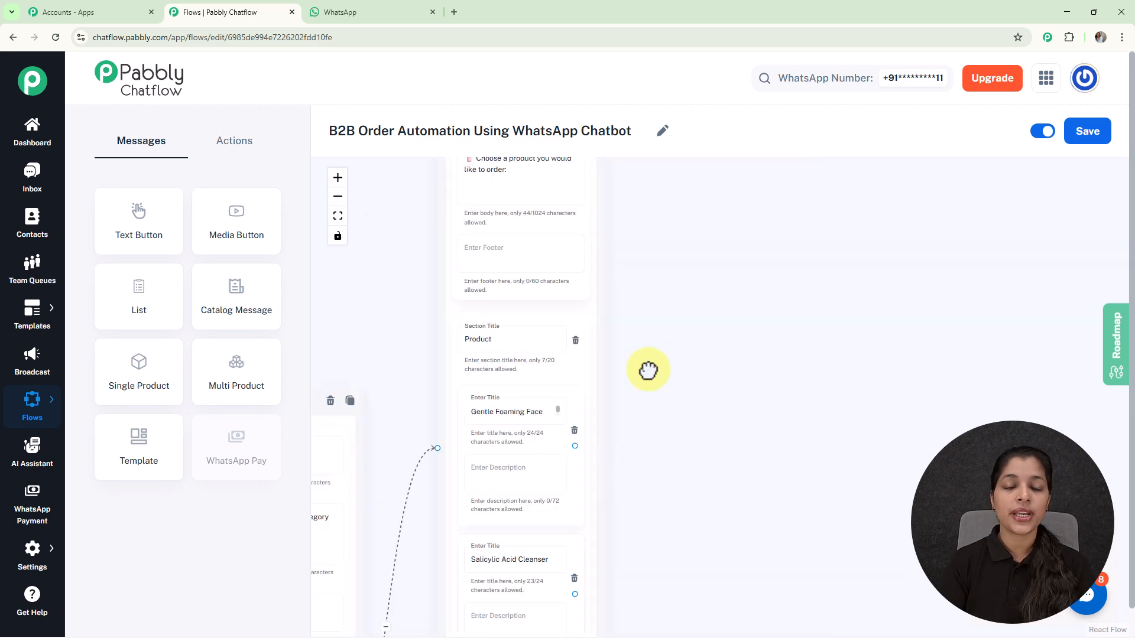
Connect the "Serums & Actives" item to the List node with the body "Explore and select your preferred skincare product:".
drag(648, 370, 613, 190)
drag(646, 309, 808, 175)
drag(533, 451, 564, 337)
drag(551, 258, 532, 190)
scroll(534, 414, down, 3)
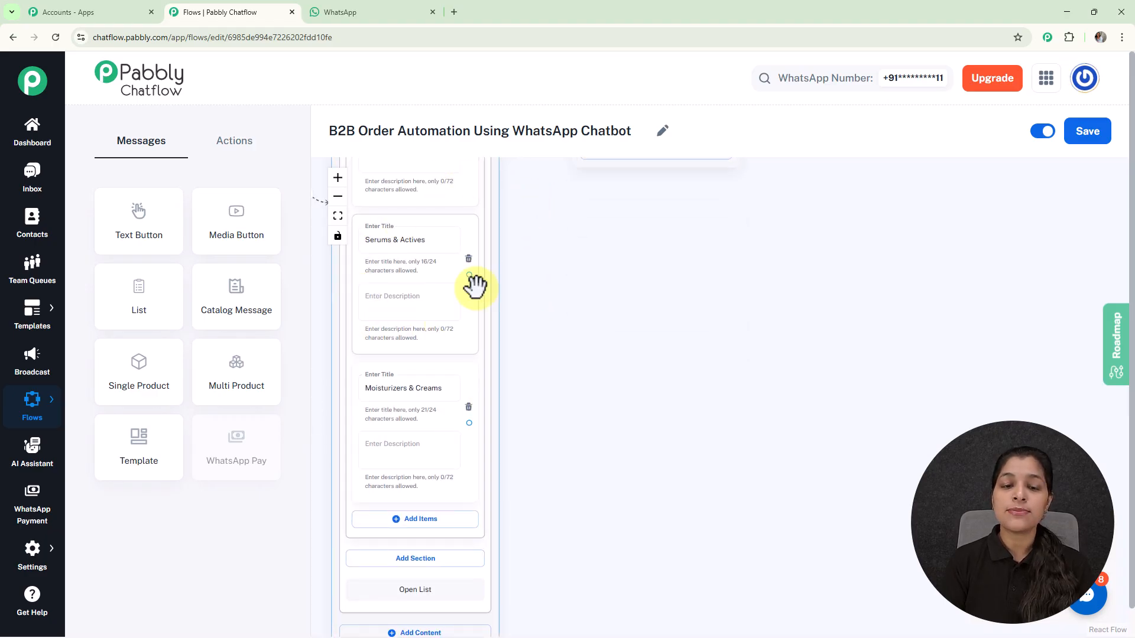
scroll(581, 302, down, 3)
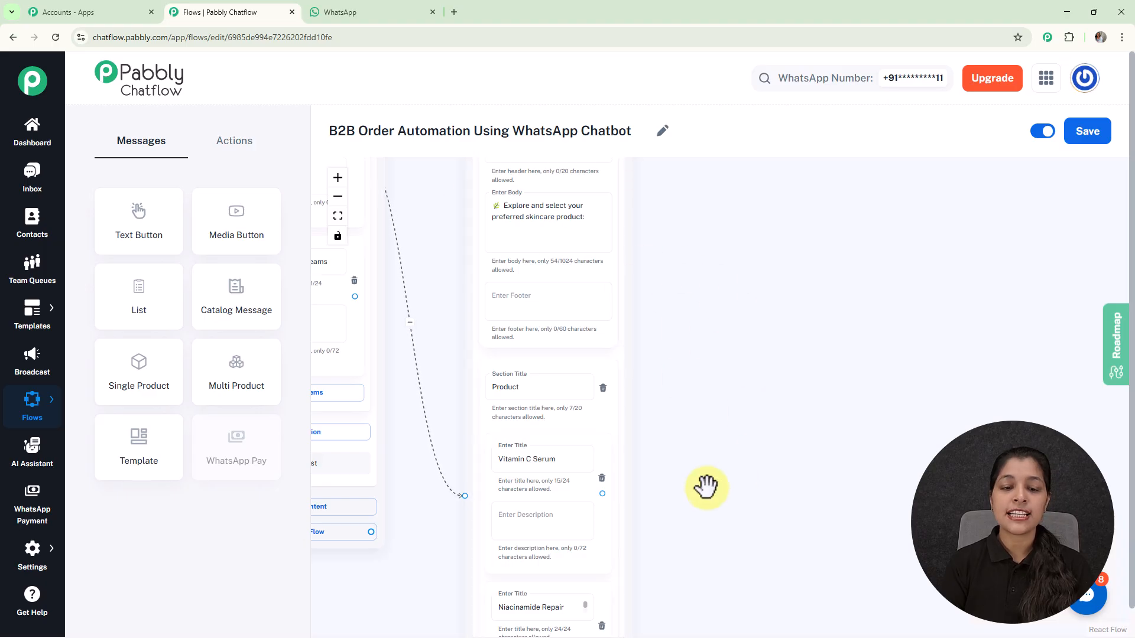
Connect a further List node to the "Moisturizers & Creams" item of the Category section.
scroll(756, 472, left, 3)
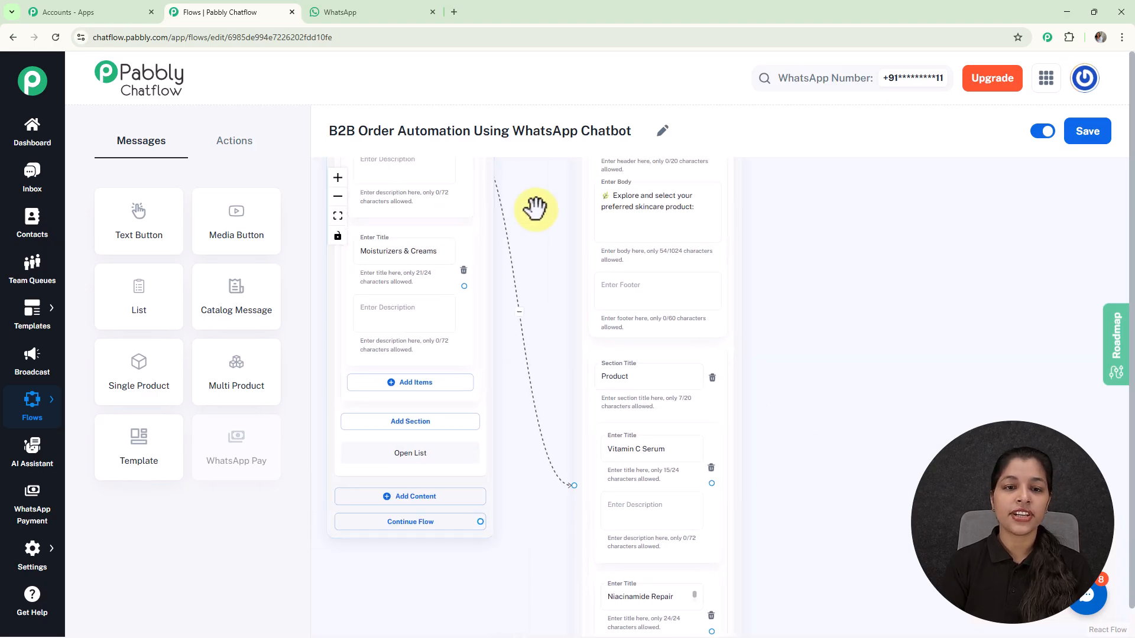
scroll(471, 248, up, 2)
scroll(471, 248, left, 1)
drag(538, 219, 528, 133)
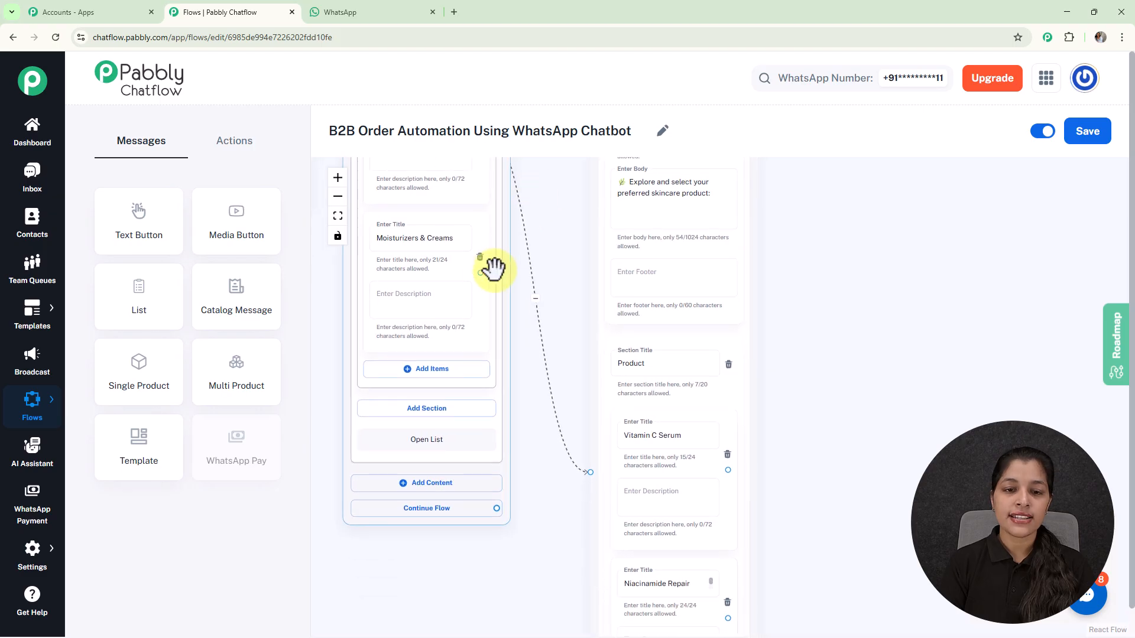
drag(480, 272, 601, 431)
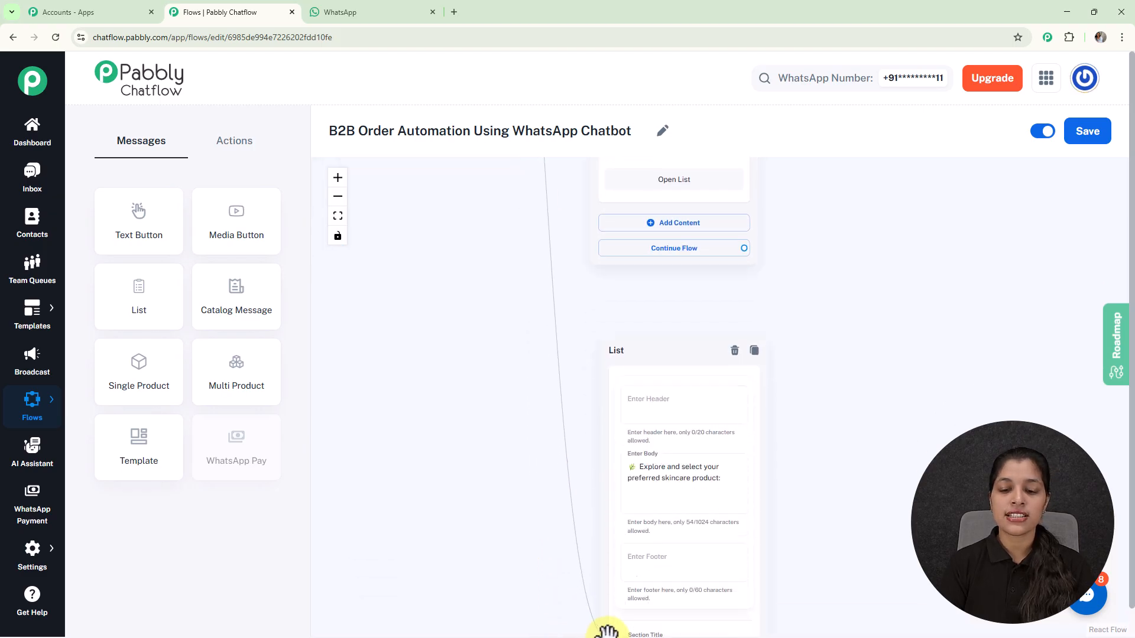
Add a Set Custom Field action beside the face wash product list and connect the Gentle Foaming Face Wash item to it.
scroll(601, 550, down, 5)
scroll(894, 259, down, 3)
scroll(853, 388, down, 5)
scroll(884, 283, down, 2)
drag(879, 254, 737, 417)
scroll(737, 417, down, 5)
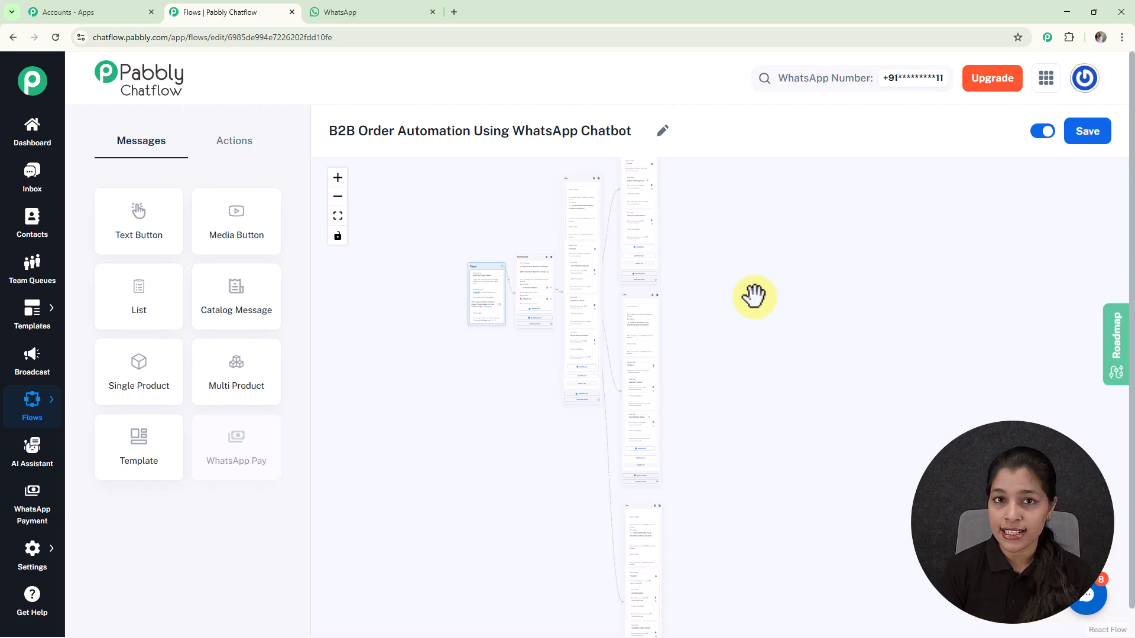
click(229, 148)
drag(256, 385, 733, 227)
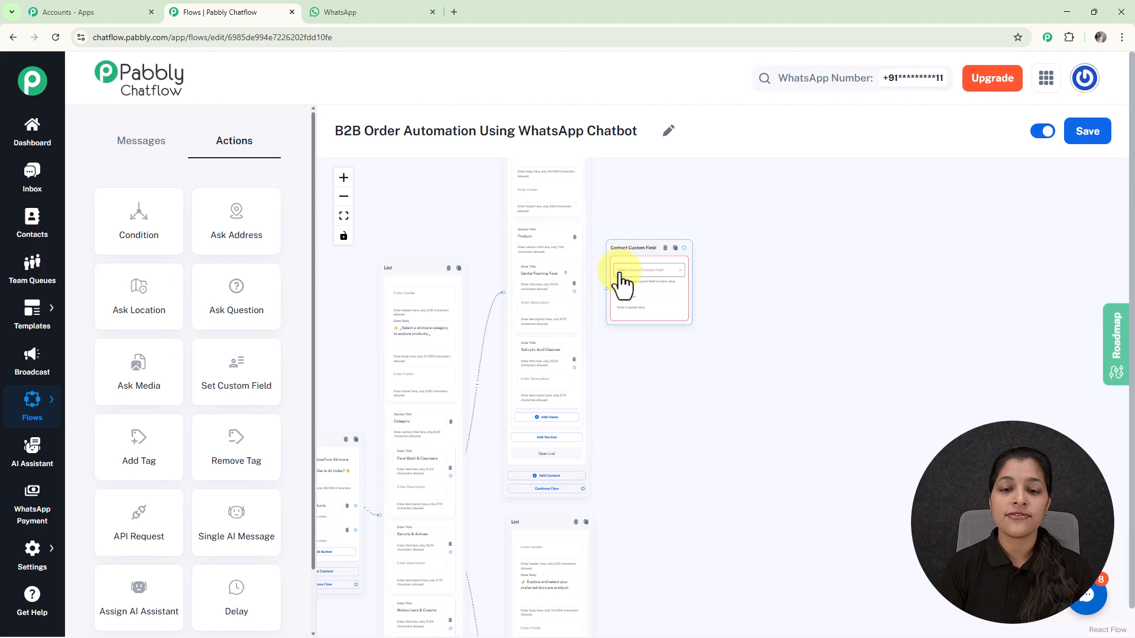
scroll(562, 285, up, 2)
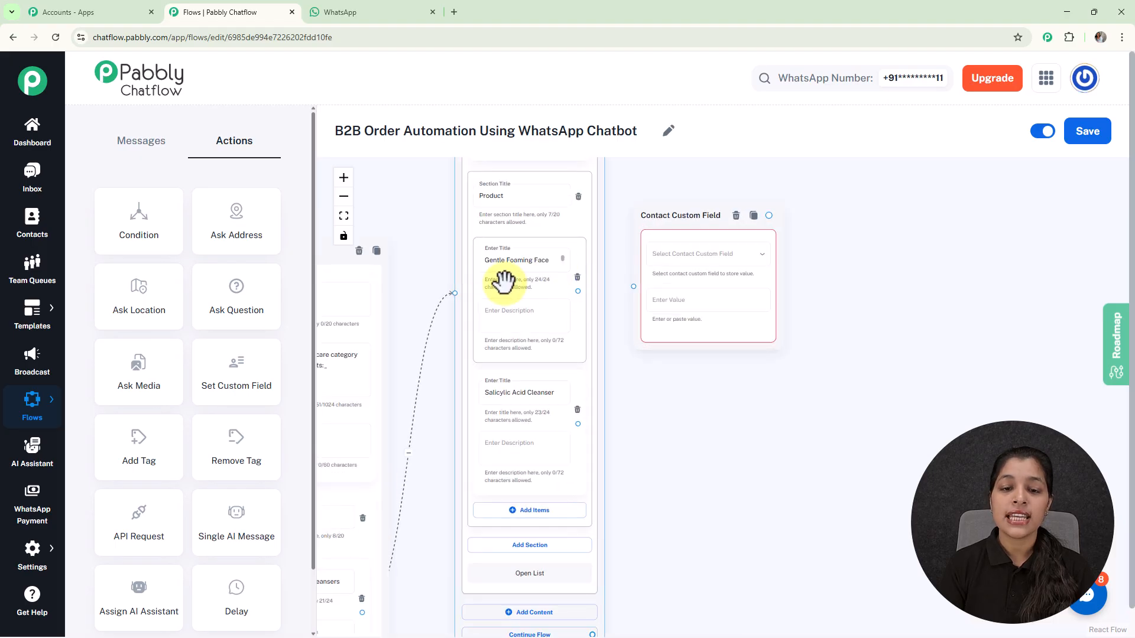
drag(577, 291, 636, 281)
Open the Contact Custom Fields settings in a separate tab, review the existing fields and add a blank field row.
click(702, 258)
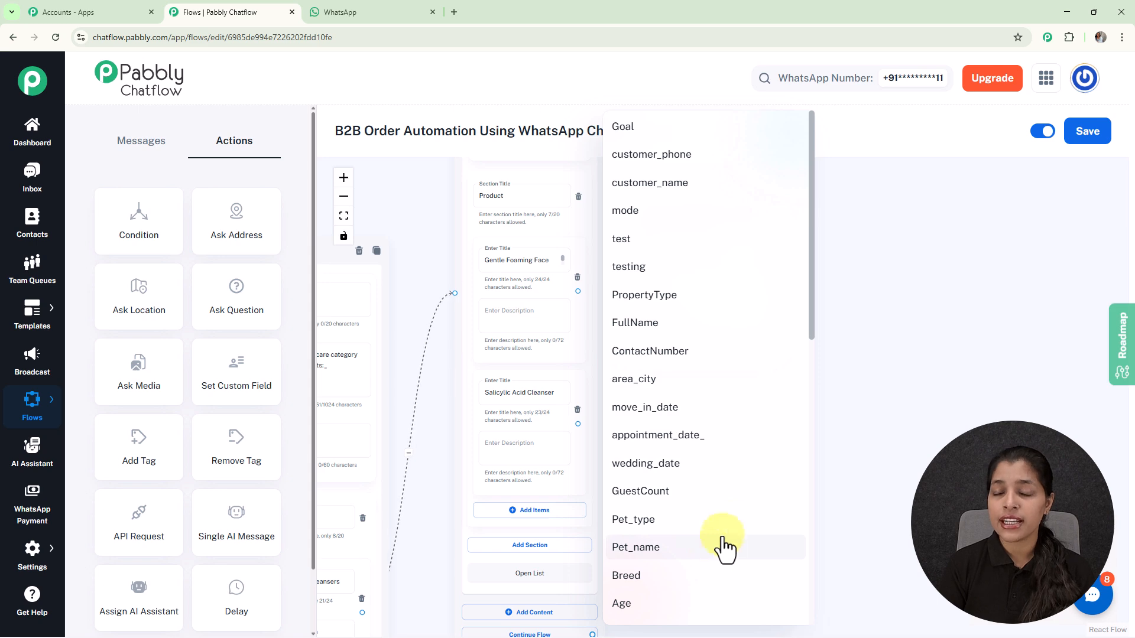
click(30, 562)
mouse_move(37, 577)
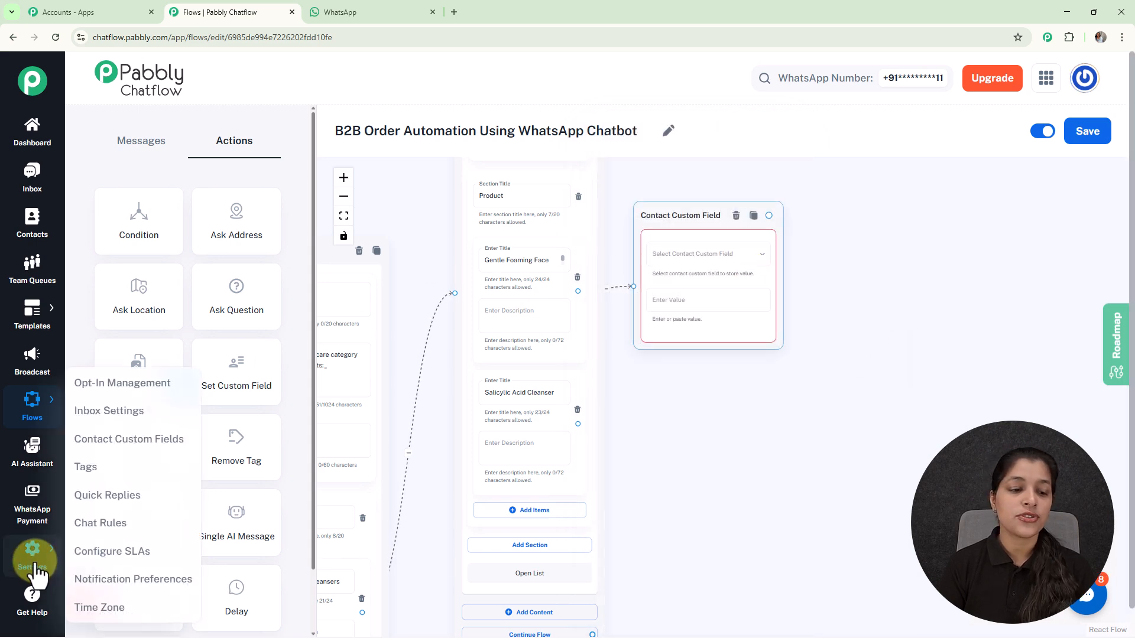
middle_click(125, 455)
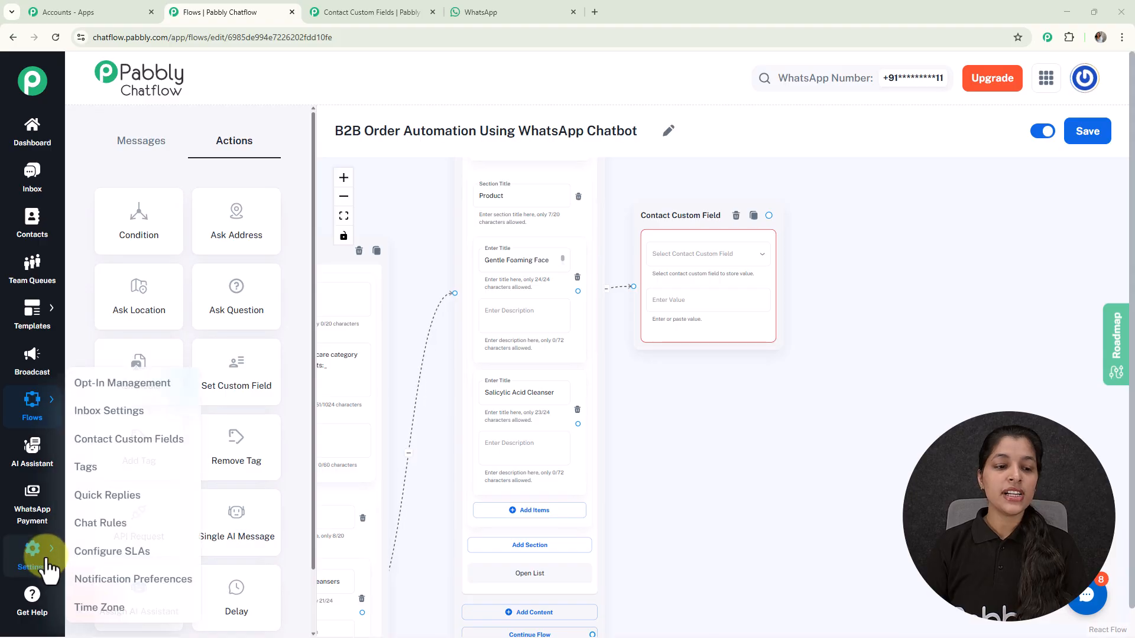
click(338, 17)
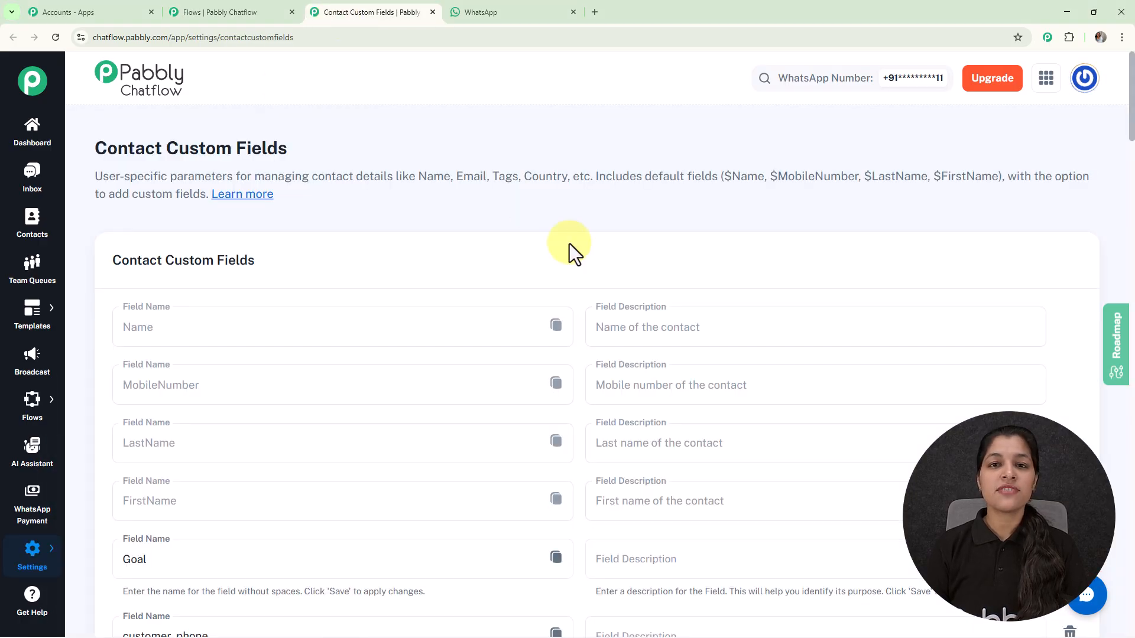
scroll(569, 243, down, 15)
scroll(569, 243, down, 2)
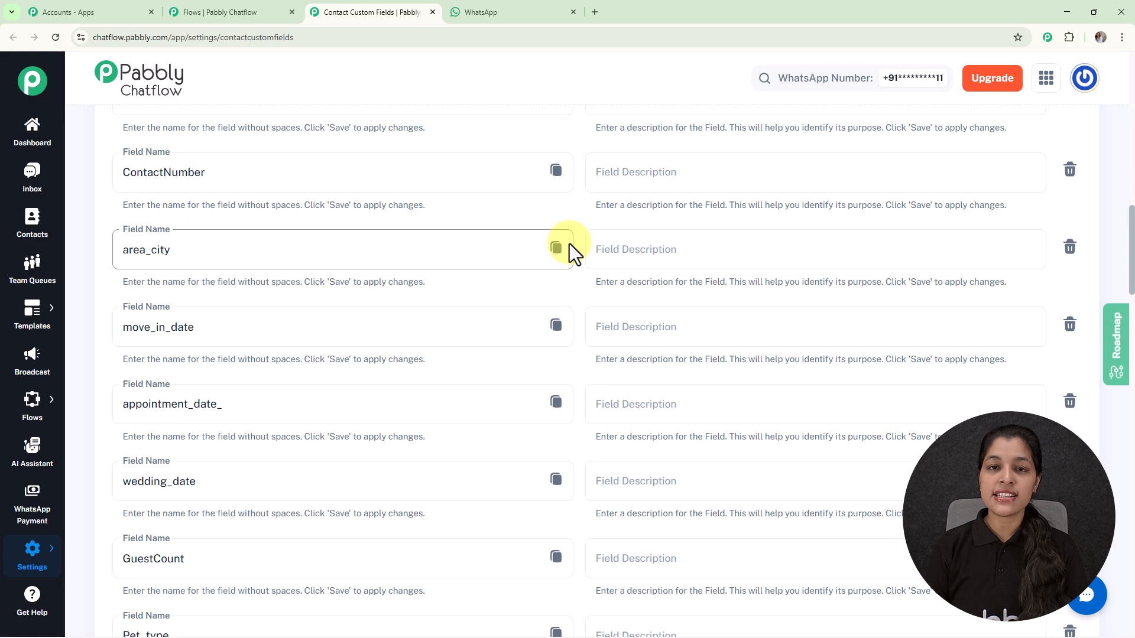
scroll(570, 243, down, 3)
scroll(554, 213, down, 20)
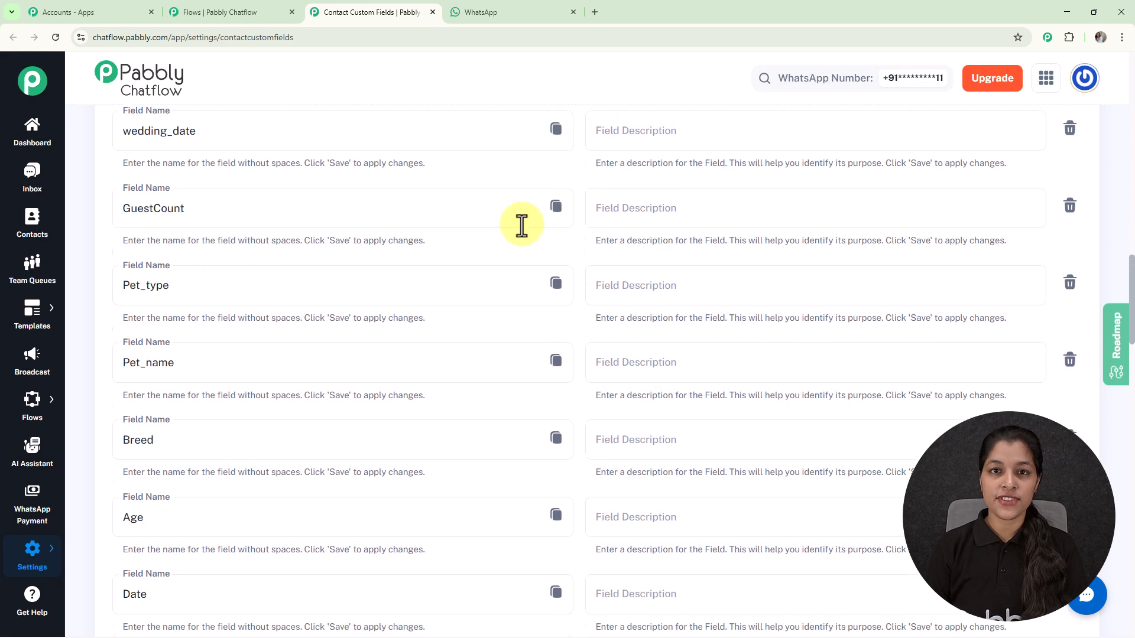
scroll(475, 315, down, 10)
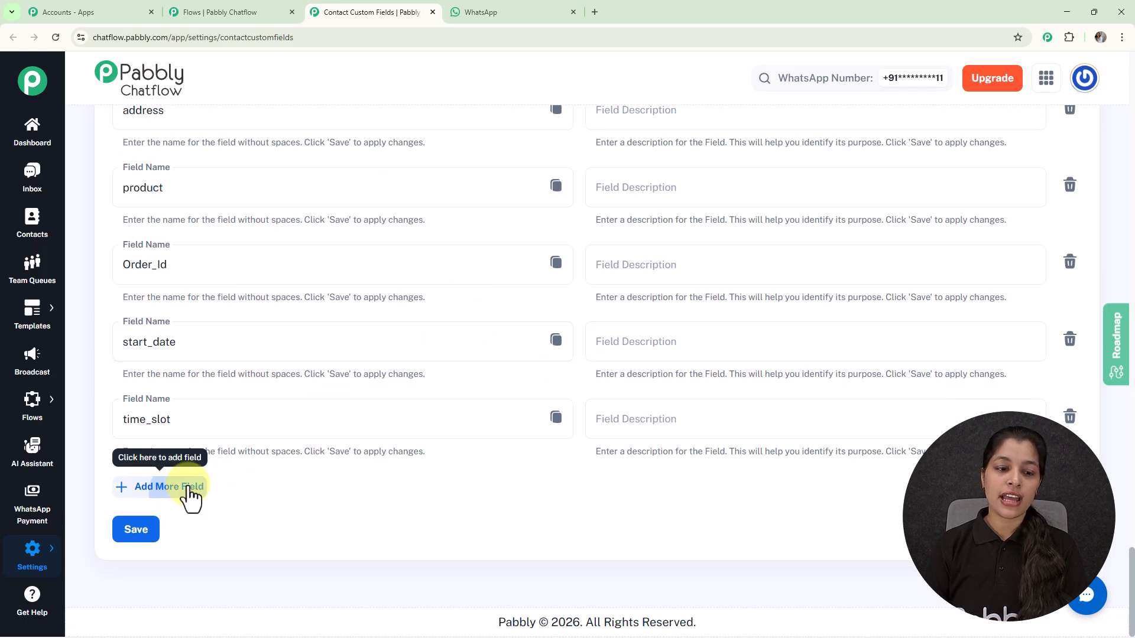
click(183, 500)
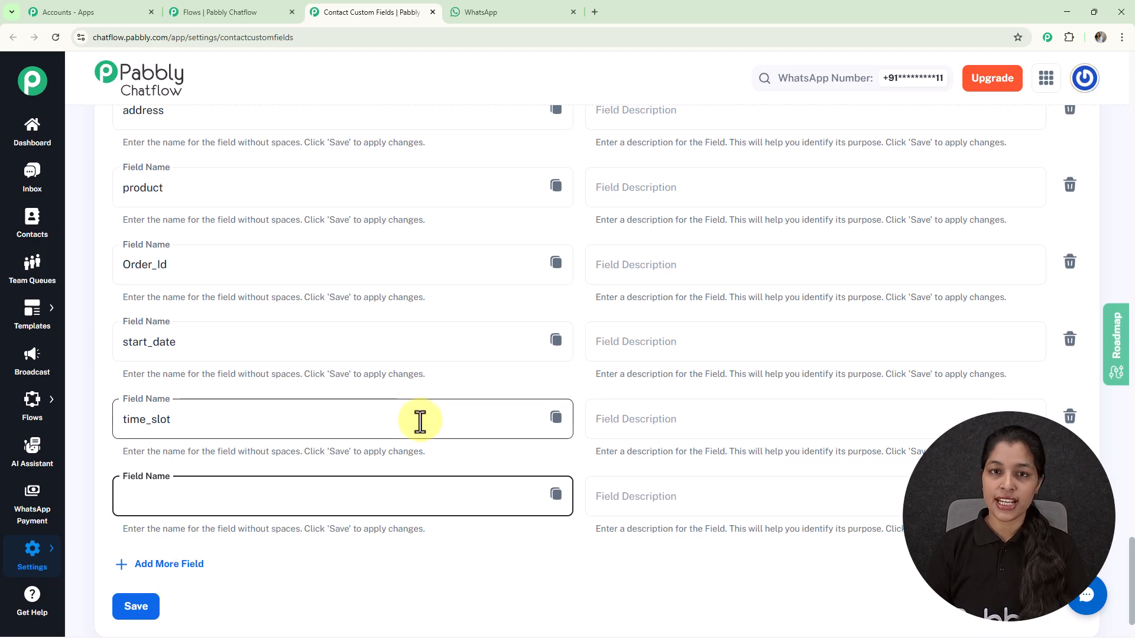
Return to the flow and set the Contact Custom Field node to store "Gentle Foaming Face Wash" in the product field.
click(237, 12)
click(631, 224)
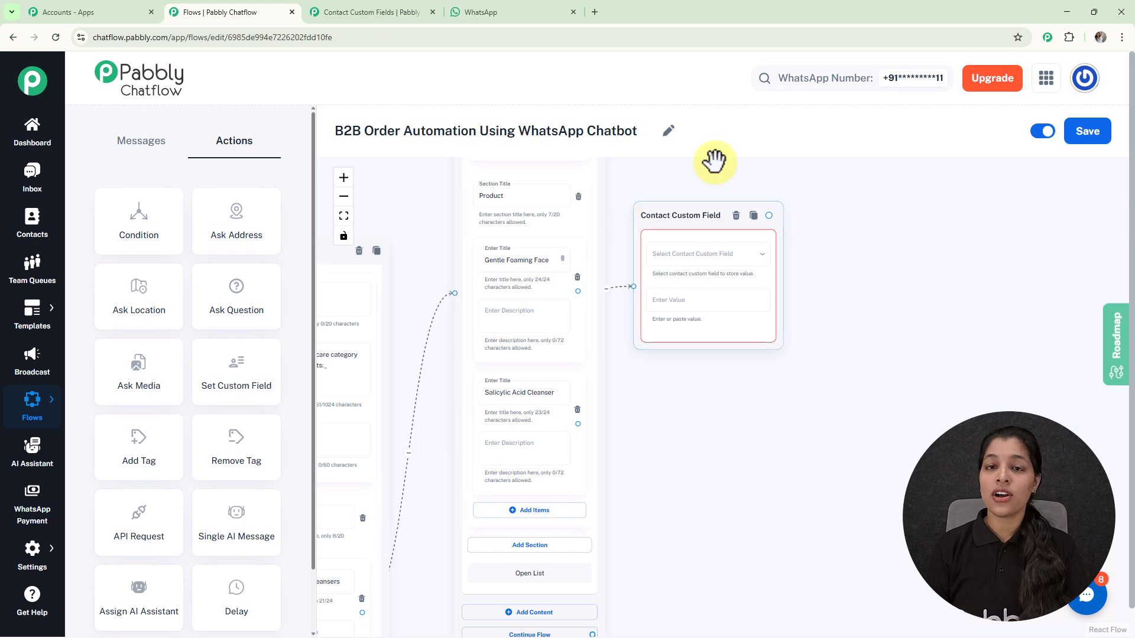
click(719, 267)
scroll(720, 267, down, 6)
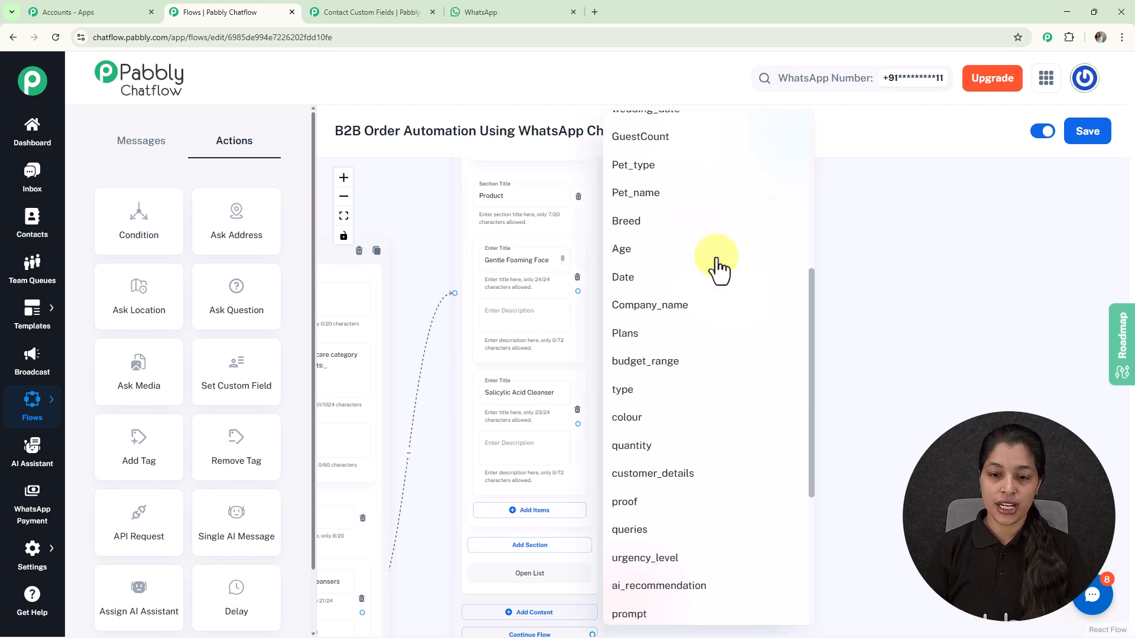
scroll(720, 267, down, 5)
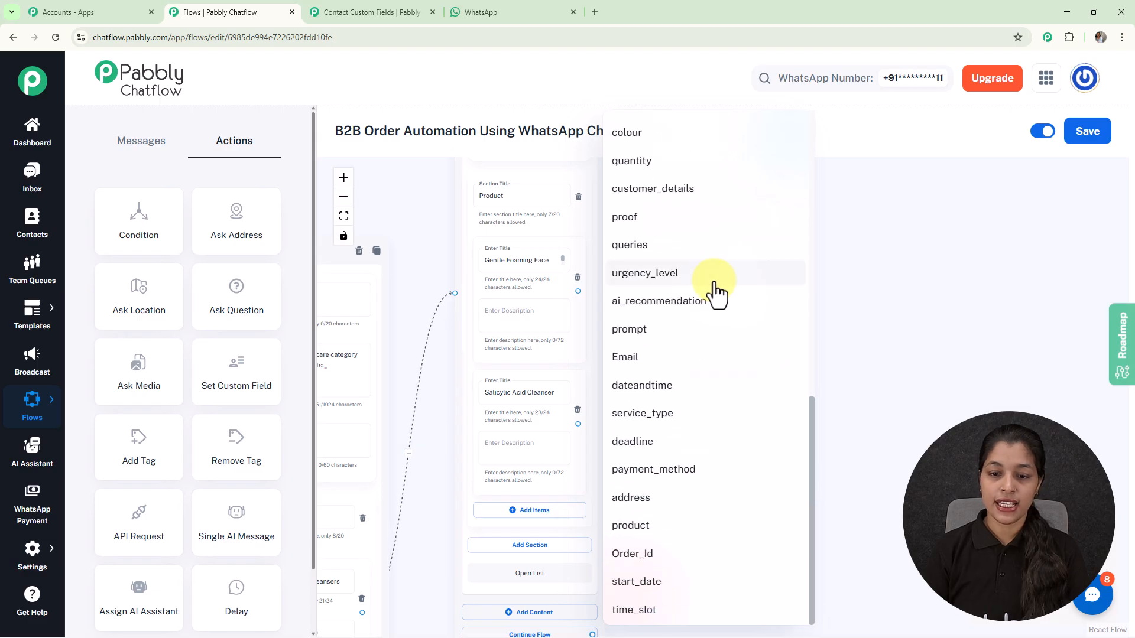
click(644, 529)
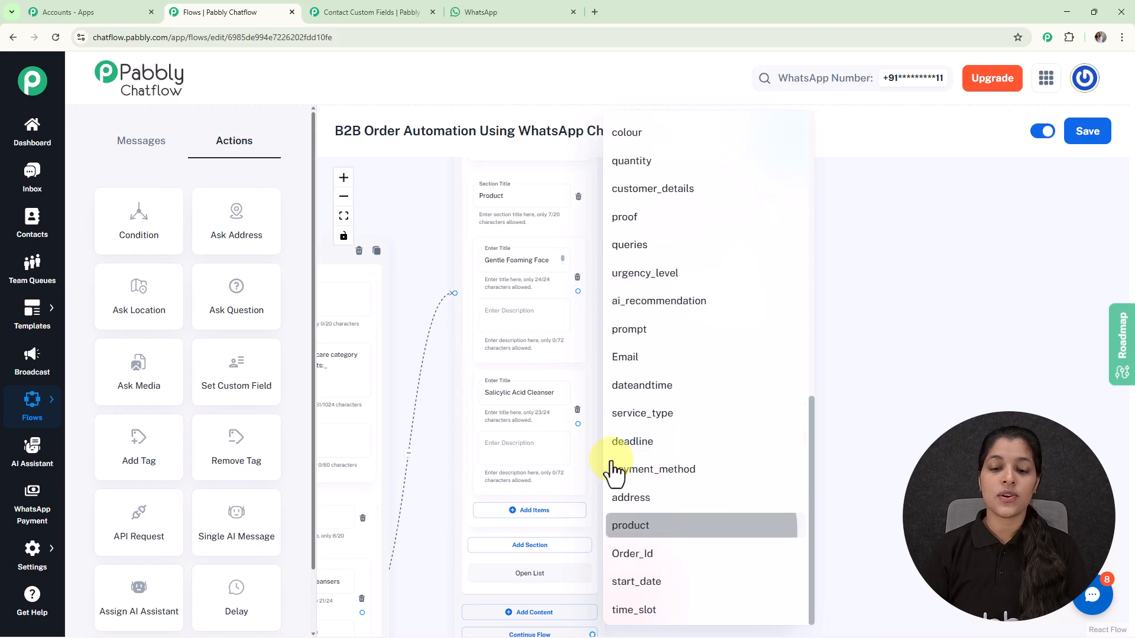
triple_click(520, 261)
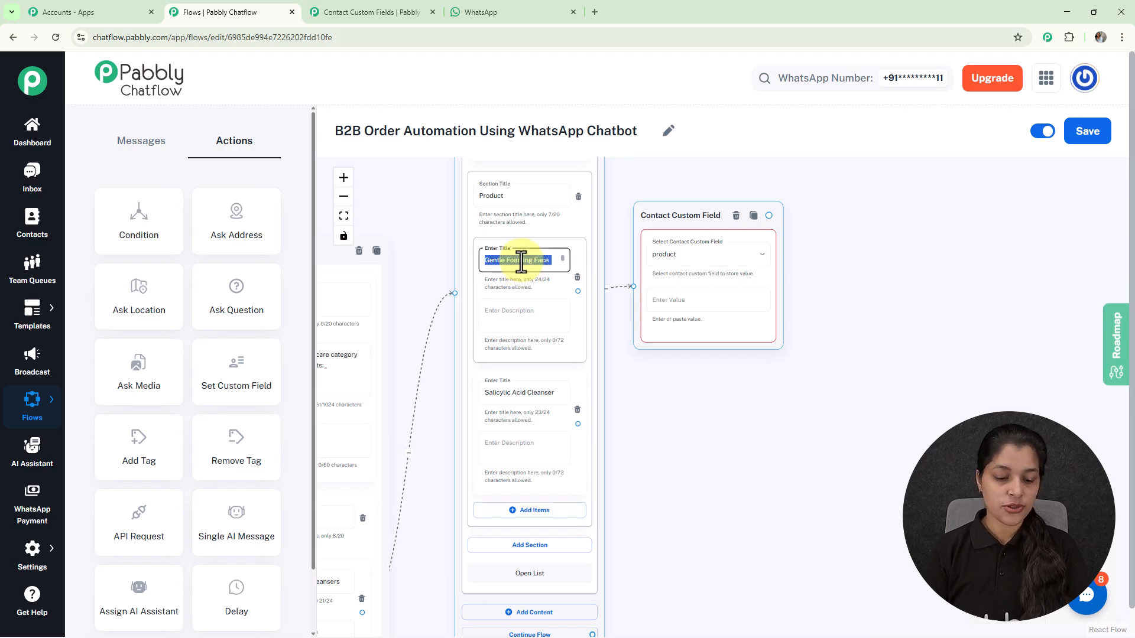
click(725, 302)
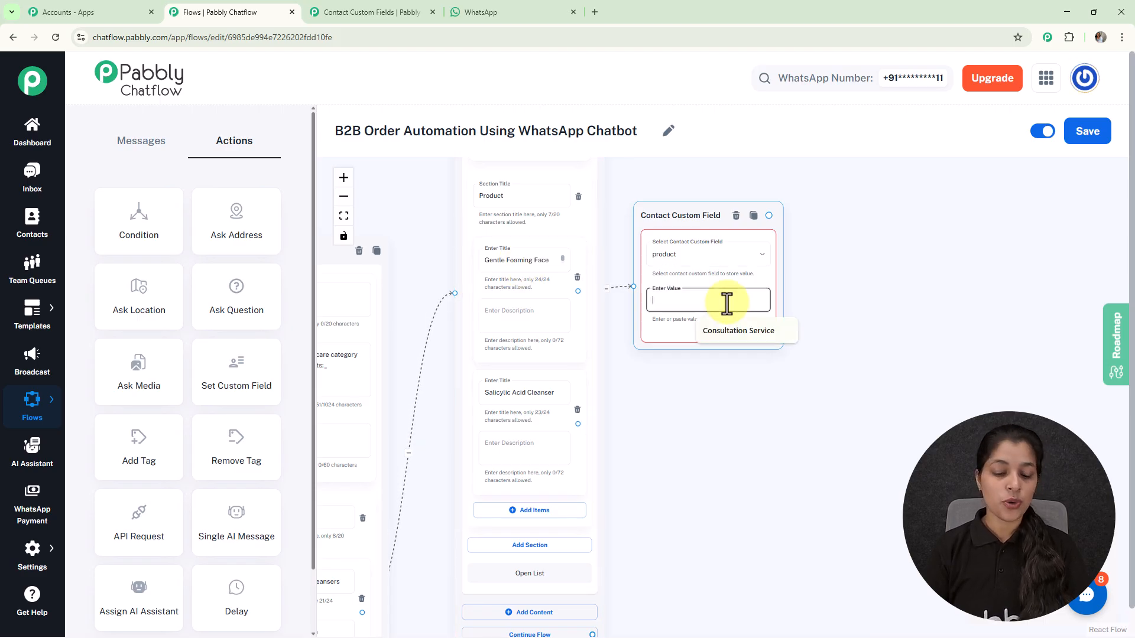
text(Gentle Foaming Face Wash)
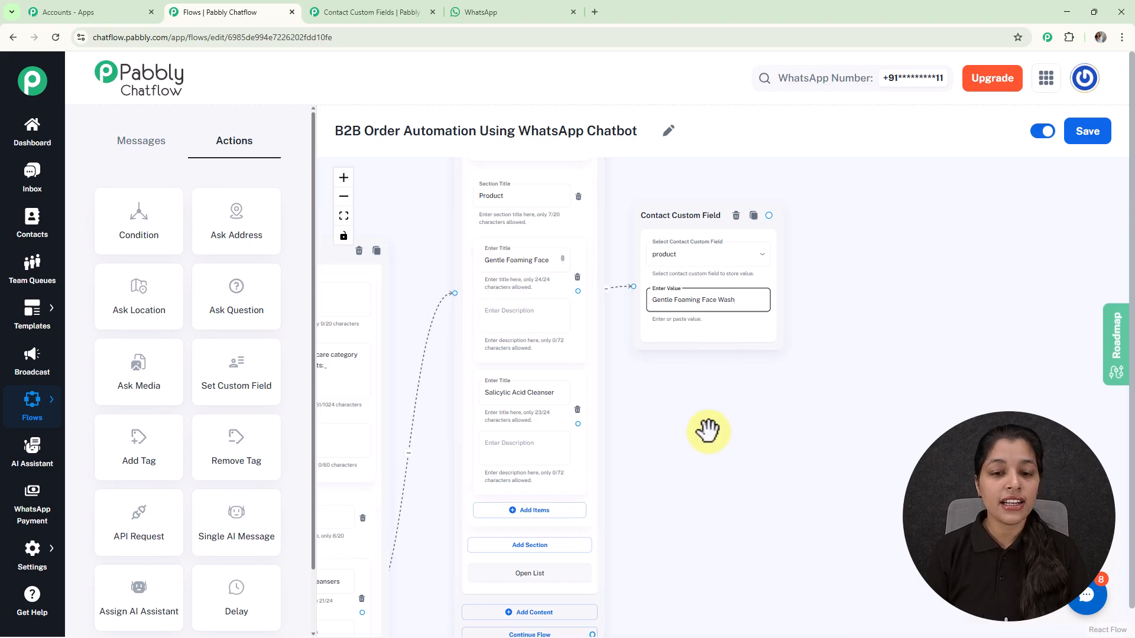
Connect the Salicylic Acid Cleanser item to the Contact Custom Field node that stores that product name.
scroll(708, 431, down, 5)
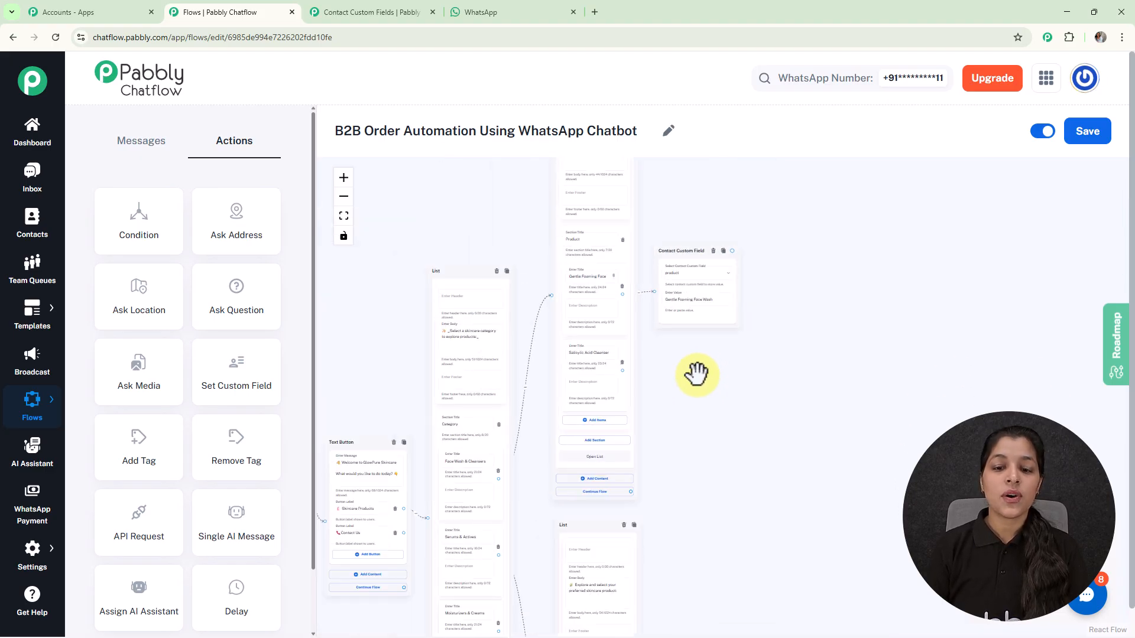
drag(697, 384, 696, 274)
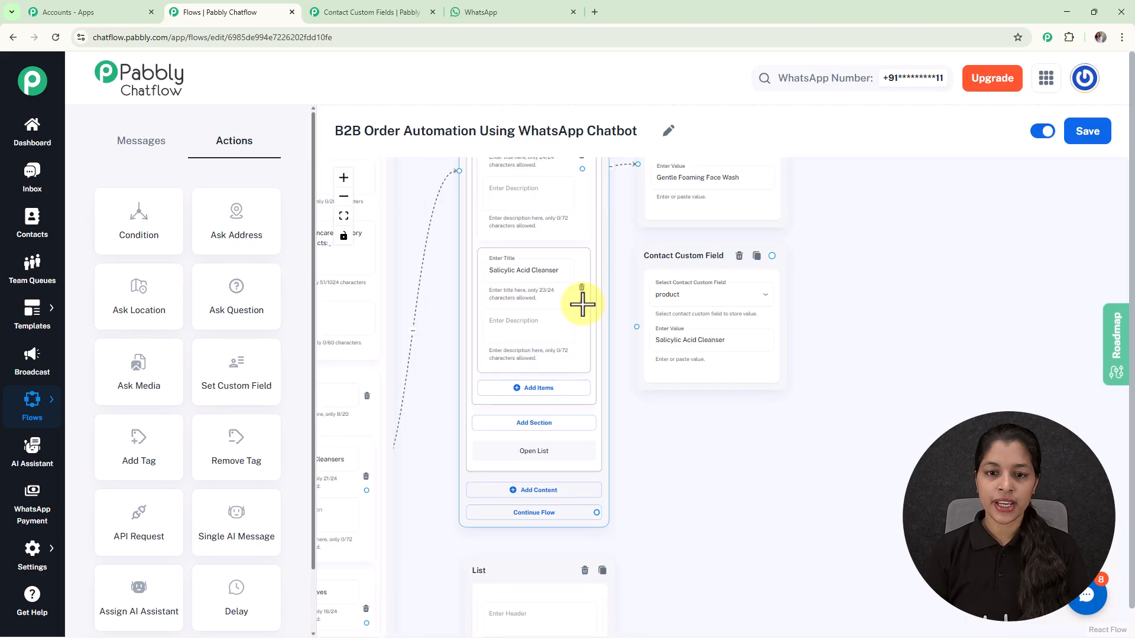
click(635, 324)
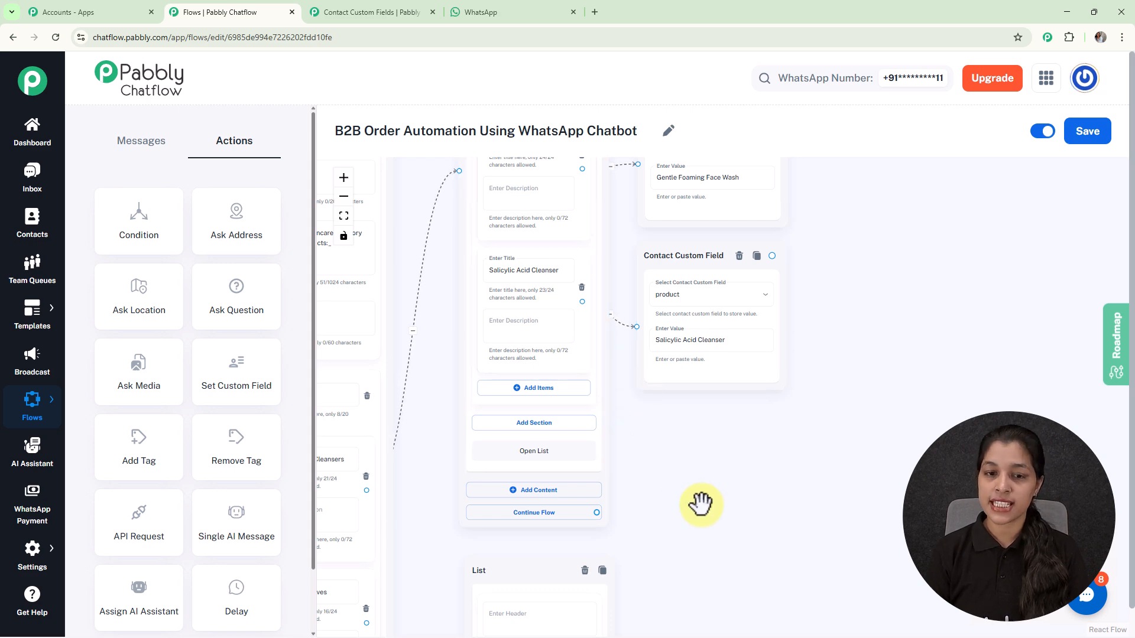
Connect the Vitamin C Serum item to its matching Contact Custom Field node.
drag(702, 506, 656, 230)
drag(701, 494, 658, 195)
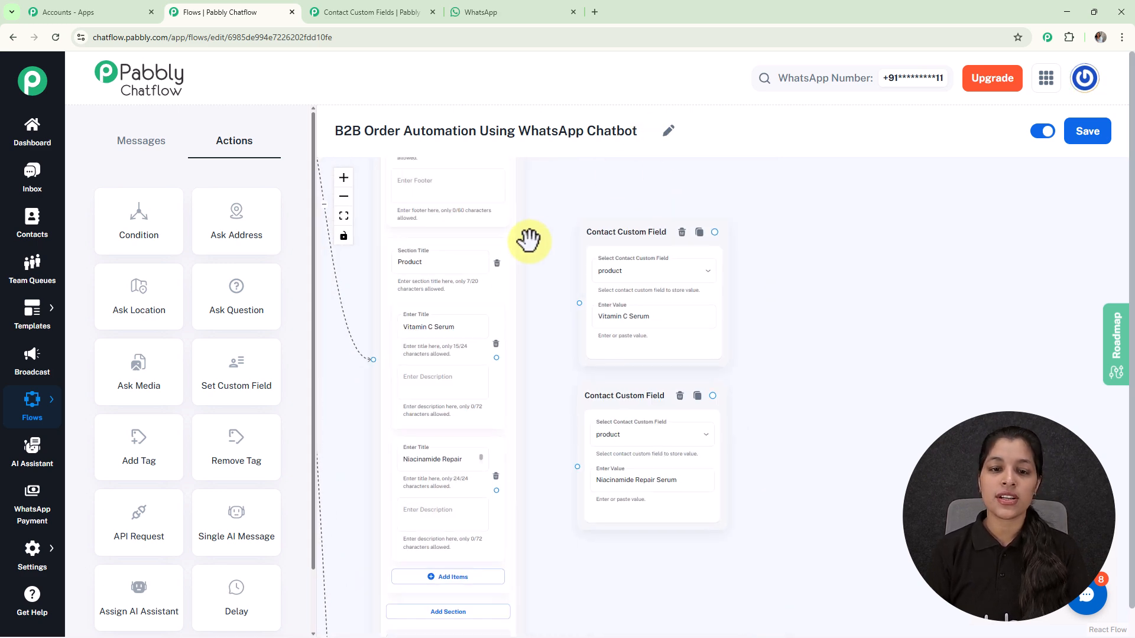
drag(495, 357, 580, 304)
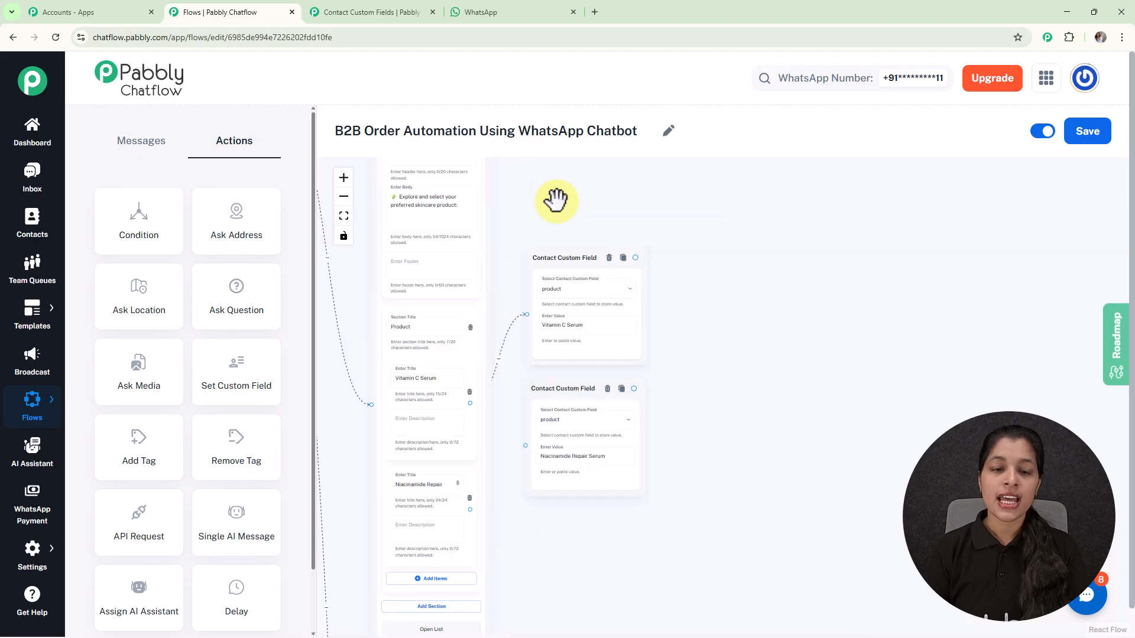
Connect the Niacinamide Repair Serum, Gel Moisturizer and Ceramide Repair Cream items to their matching Contact Custom Field nodes.
scroll(557, 201, up, 4)
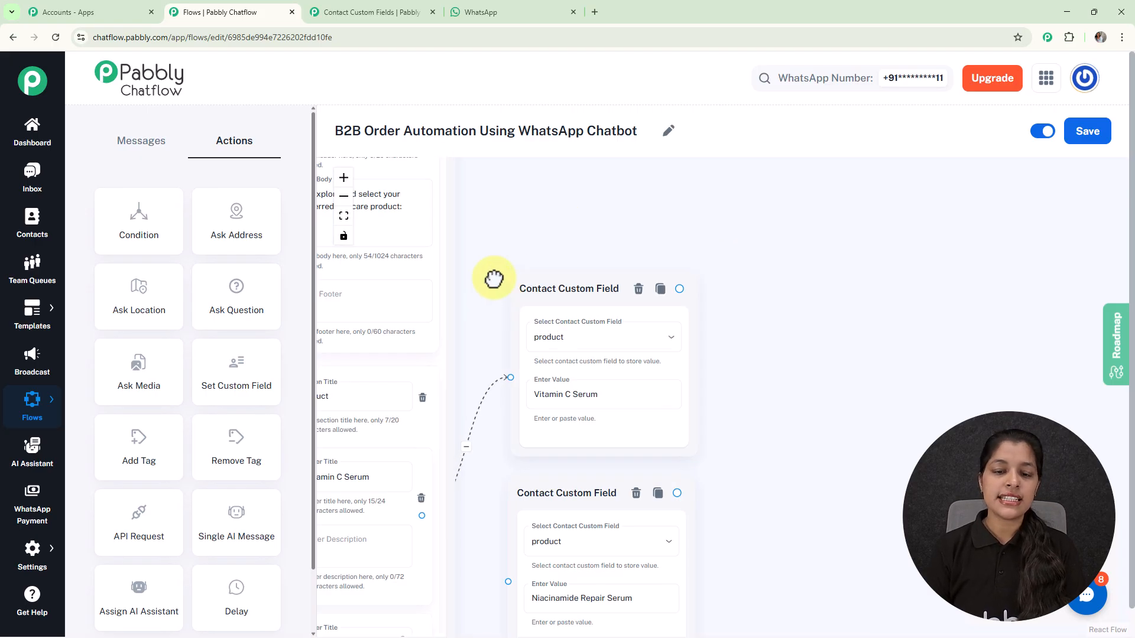
drag(498, 437, 526, 278)
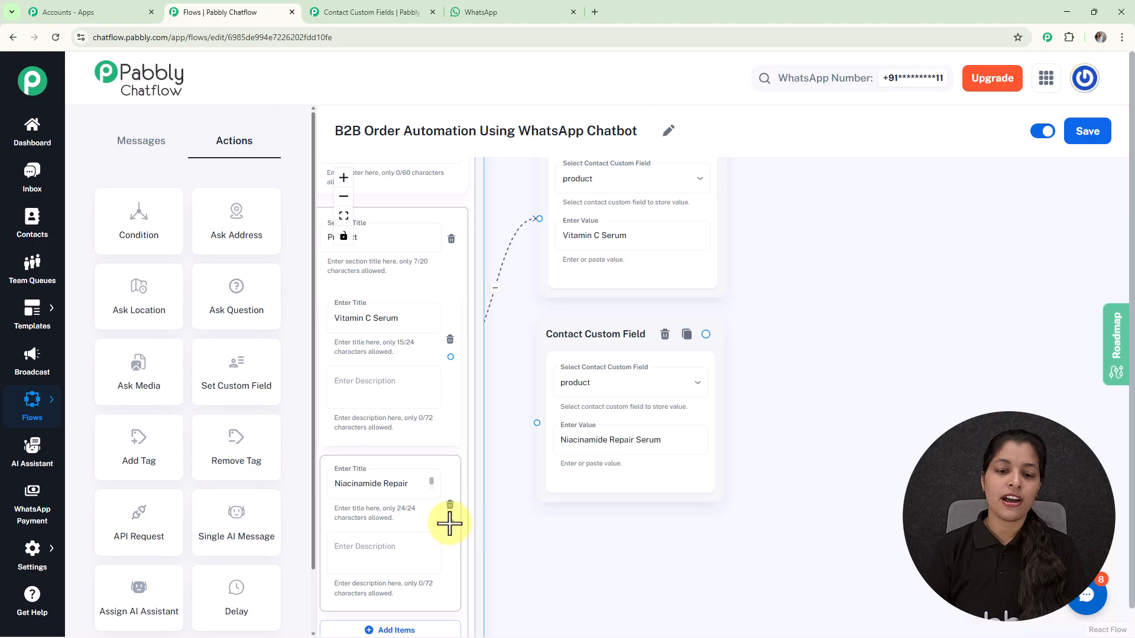
scroll(562, 537, down, 5)
drag(565, 542, 565, 185)
scroll(557, 349, up, 5)
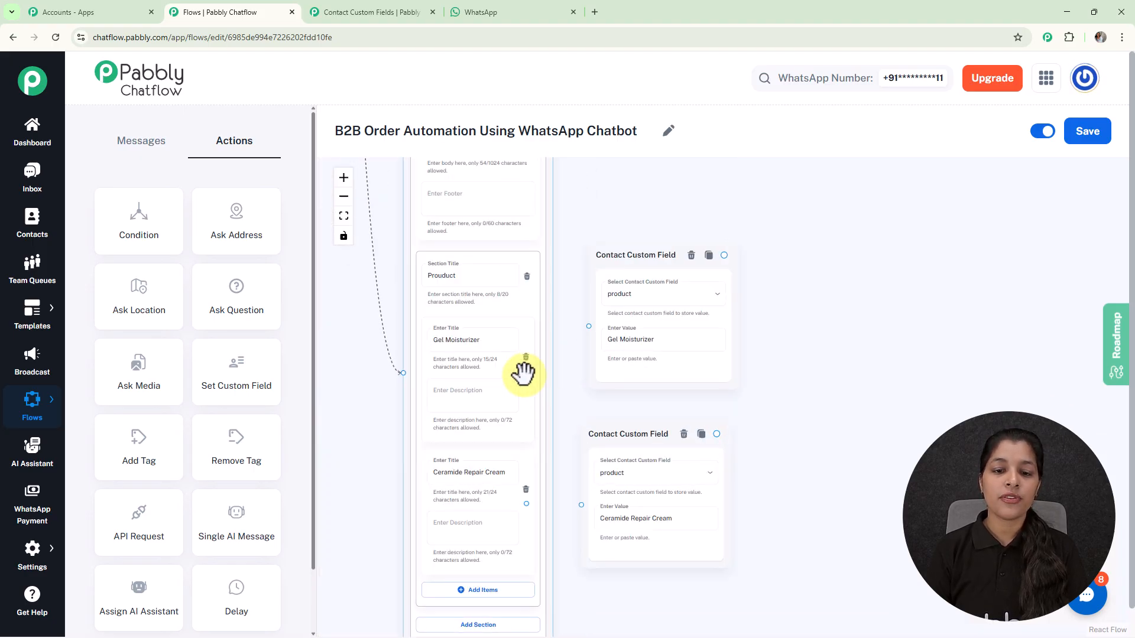
drag(525, 371, 588, 326)
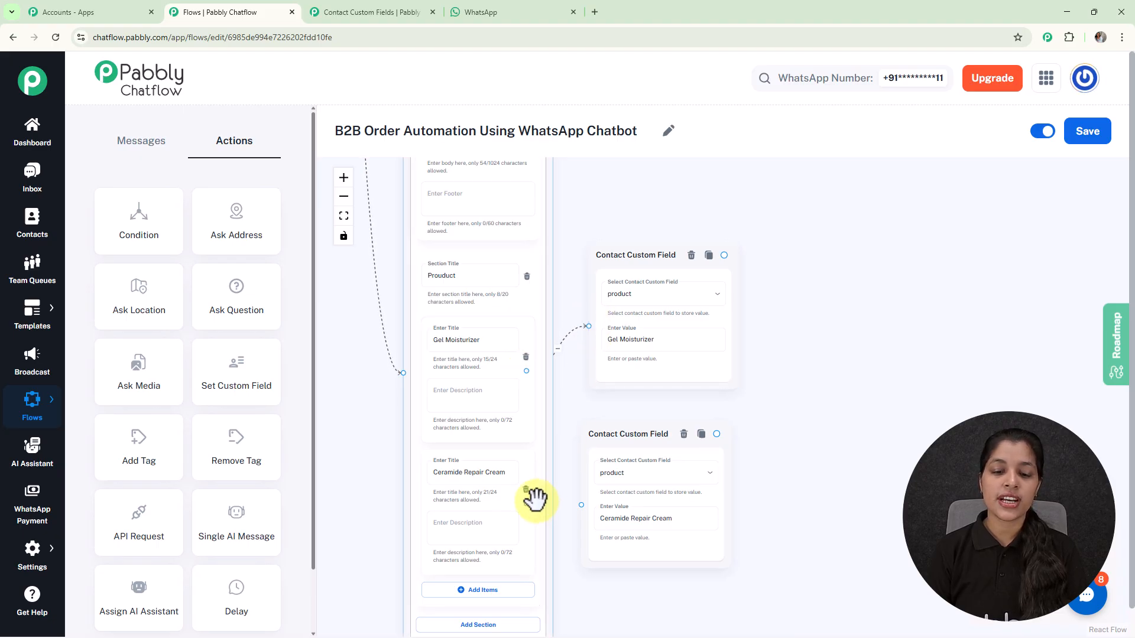
drag(525, 504, 580, 506)
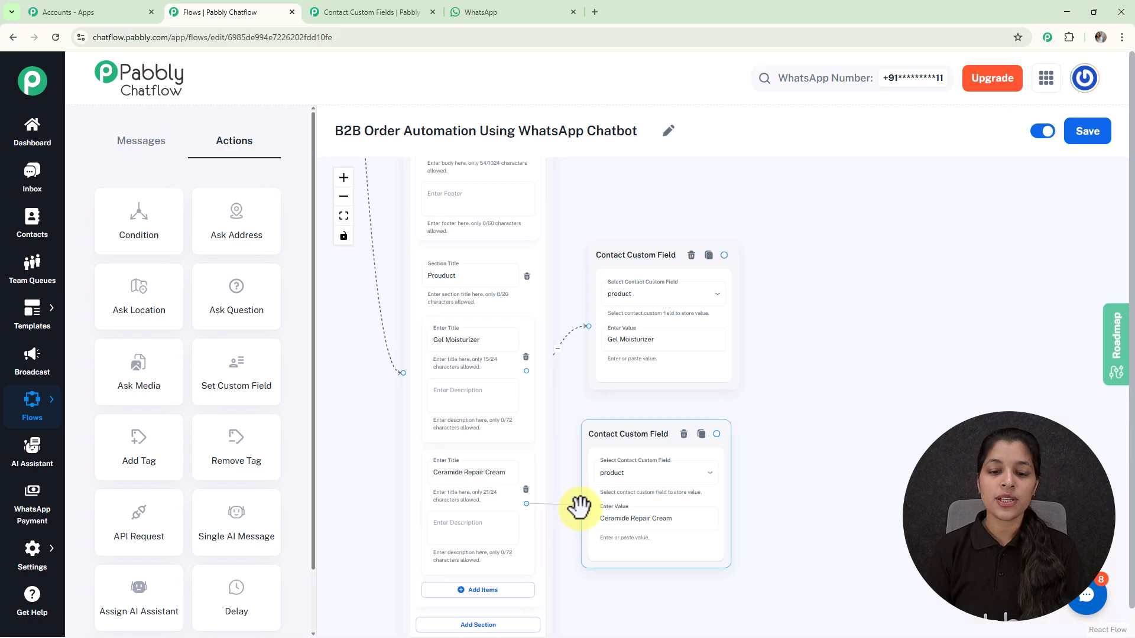
Add a Media node branching from the Contact Custom Field node that stores "Gentle Foaming Face Wash".
scroll(751, 399, down, 5)
scroll(751, 399, down, 3)
drag(768, 301, 655, 468)
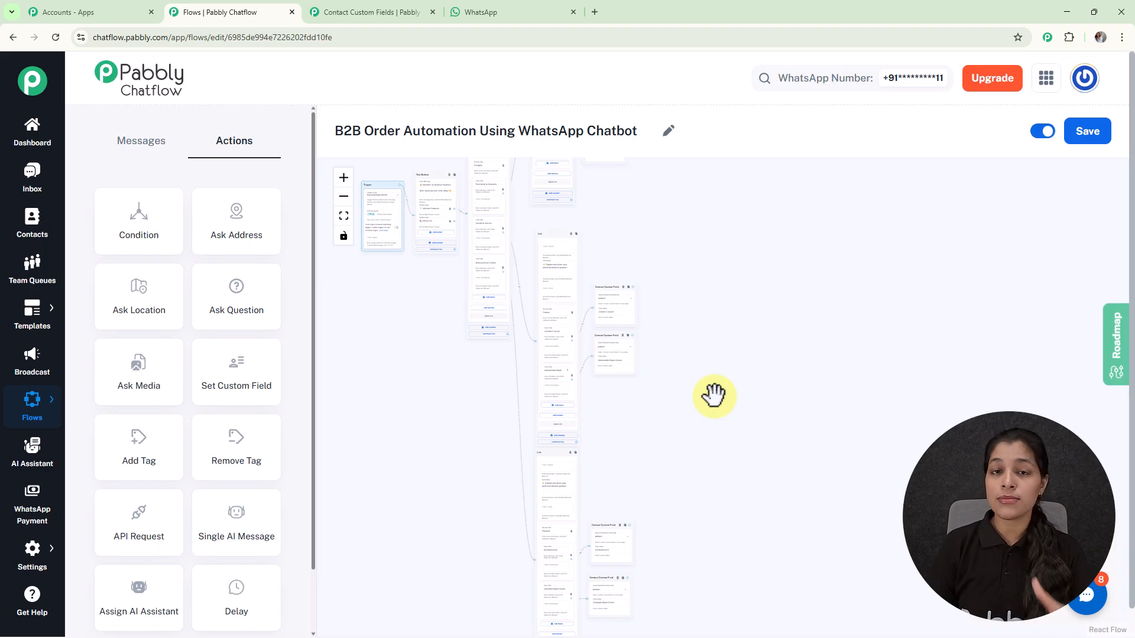
drag(712, 277, 669, 483)
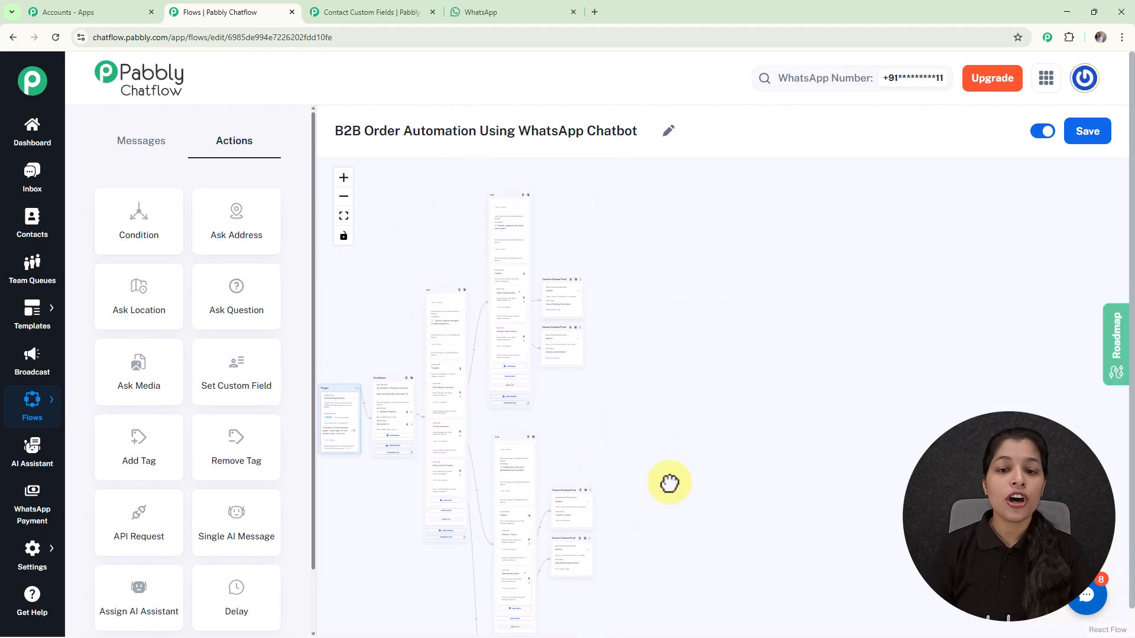
scroll(582, 304, up, 3)
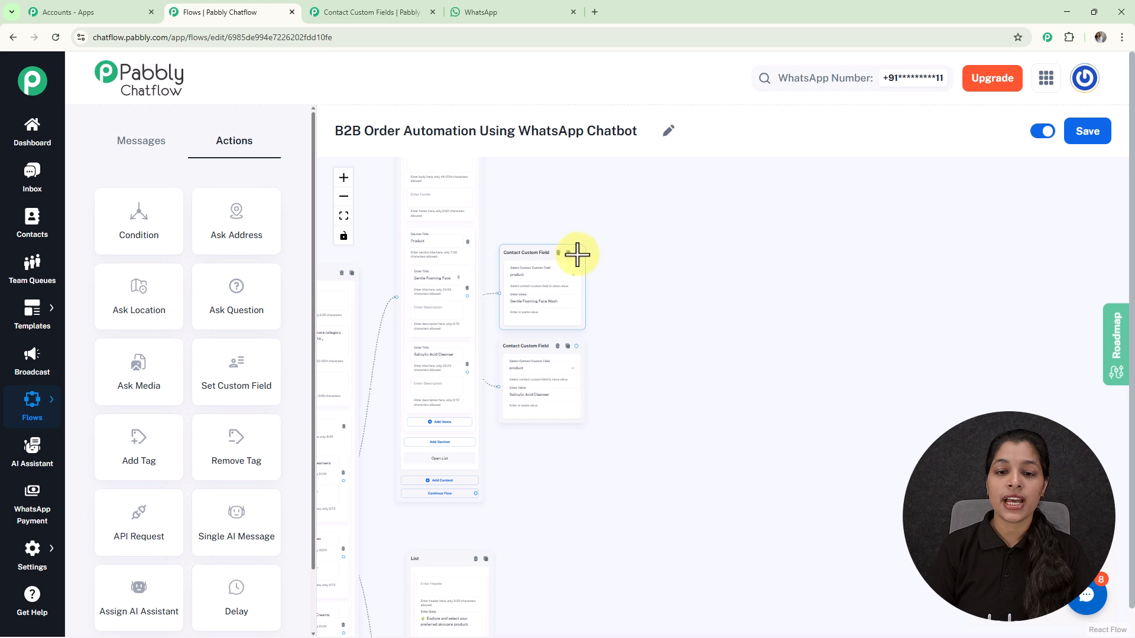
drag(577, 254, 620, 251)
scroll(624, 254, up, 3)
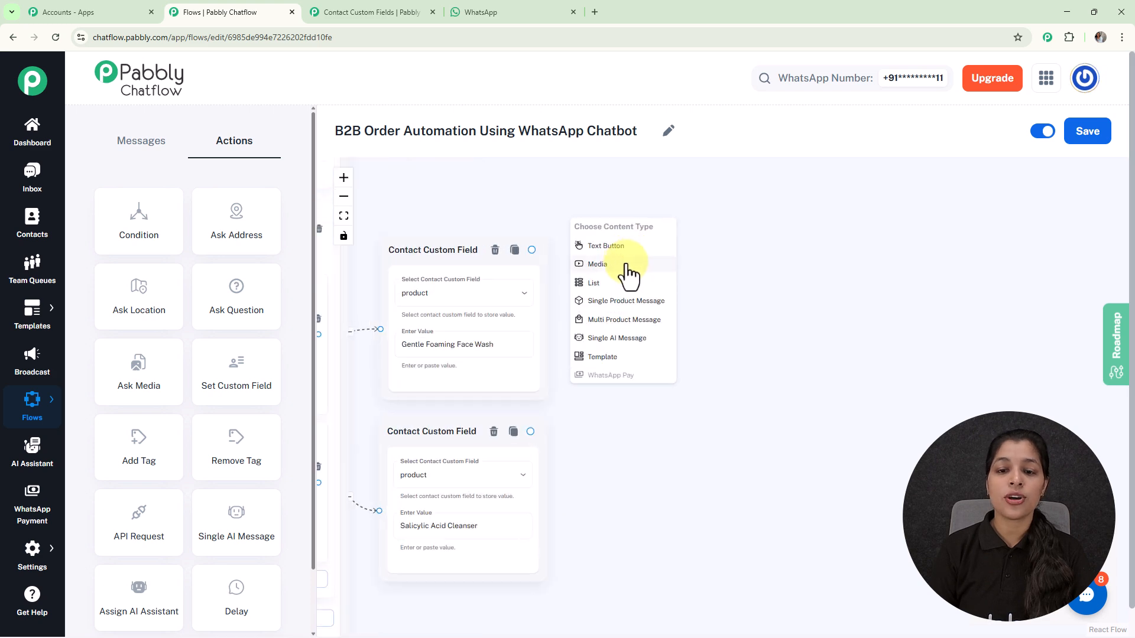
click(624, 265)
drag(616, 159, 639, 164)
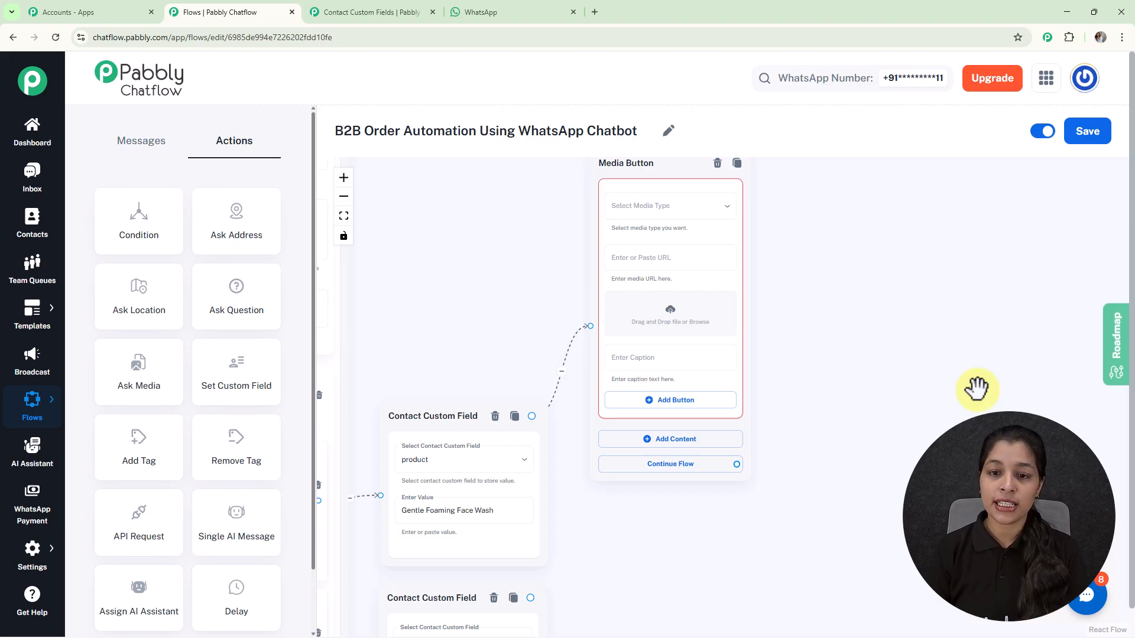
Set the new Media Button node's media type to Image and insert Face Wash.jpg from the Media Library.
click(702, 208)
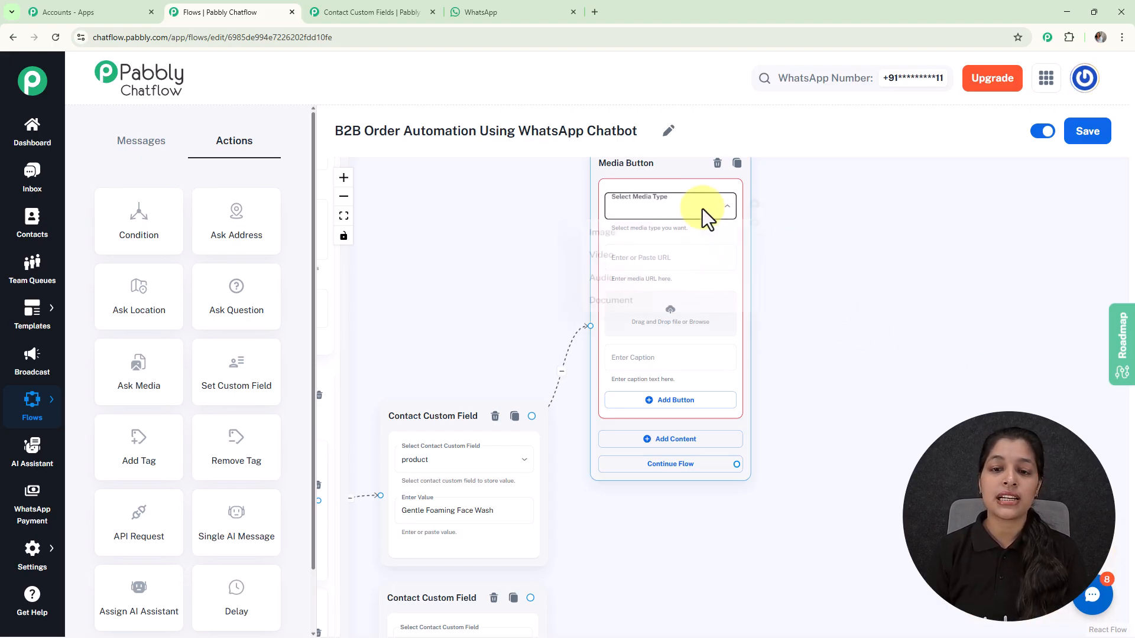
click(597, 240)
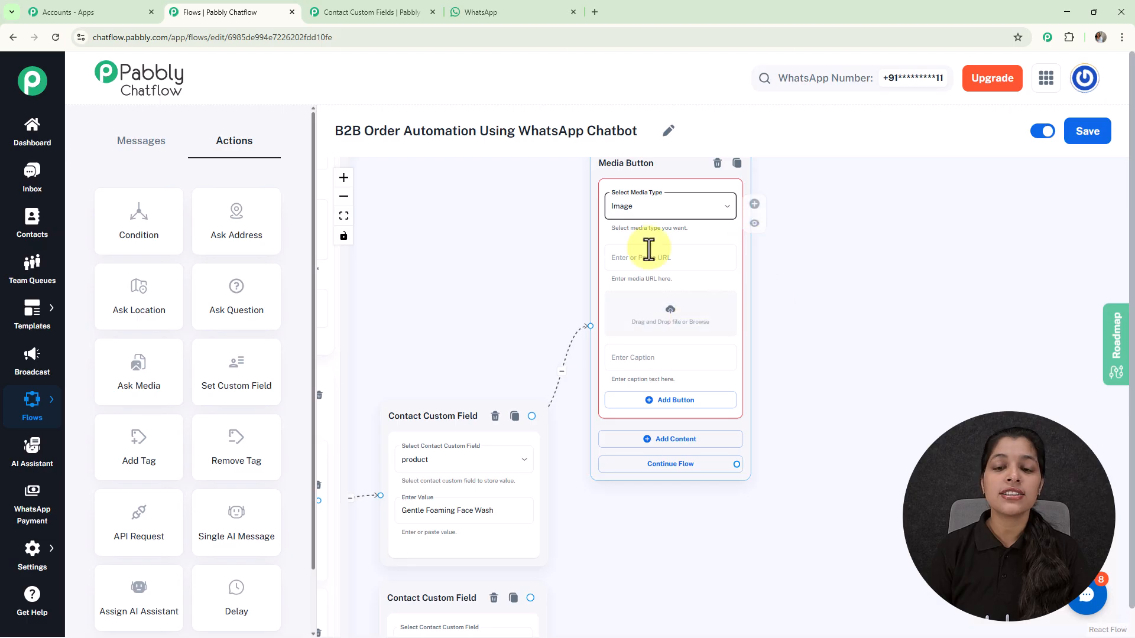
click(672, 324)
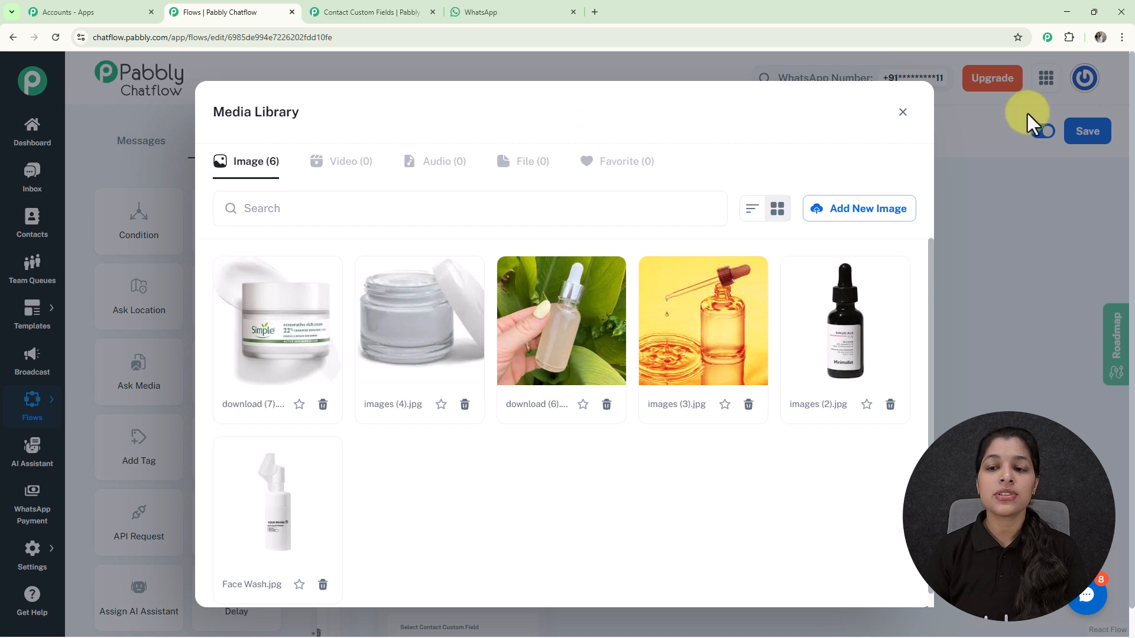
click(854, 217)
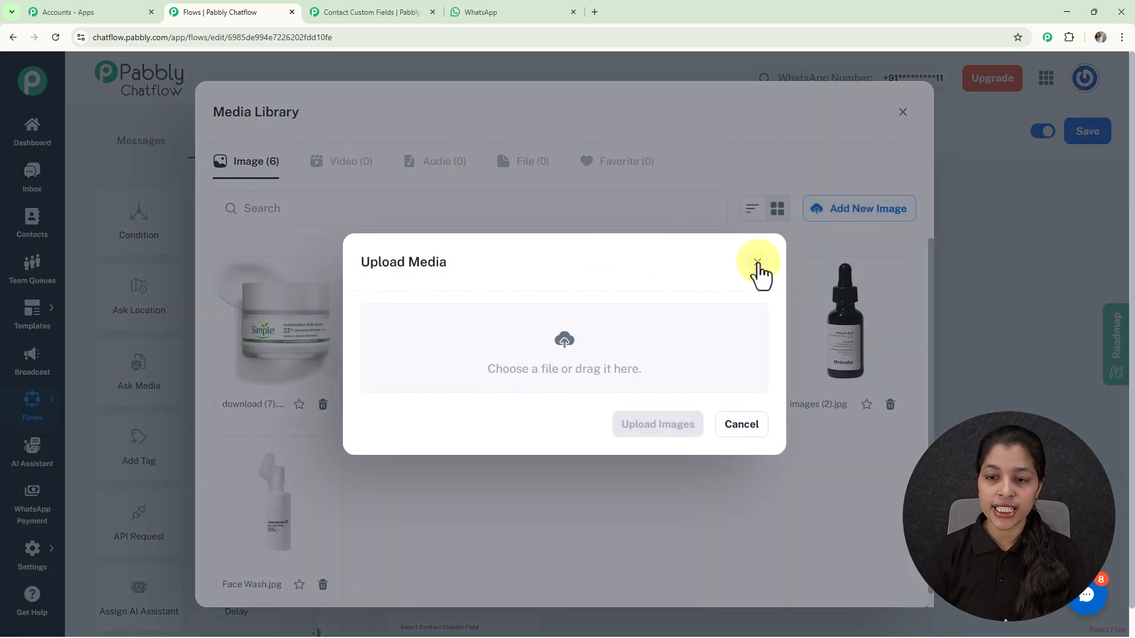
click(757, 262)
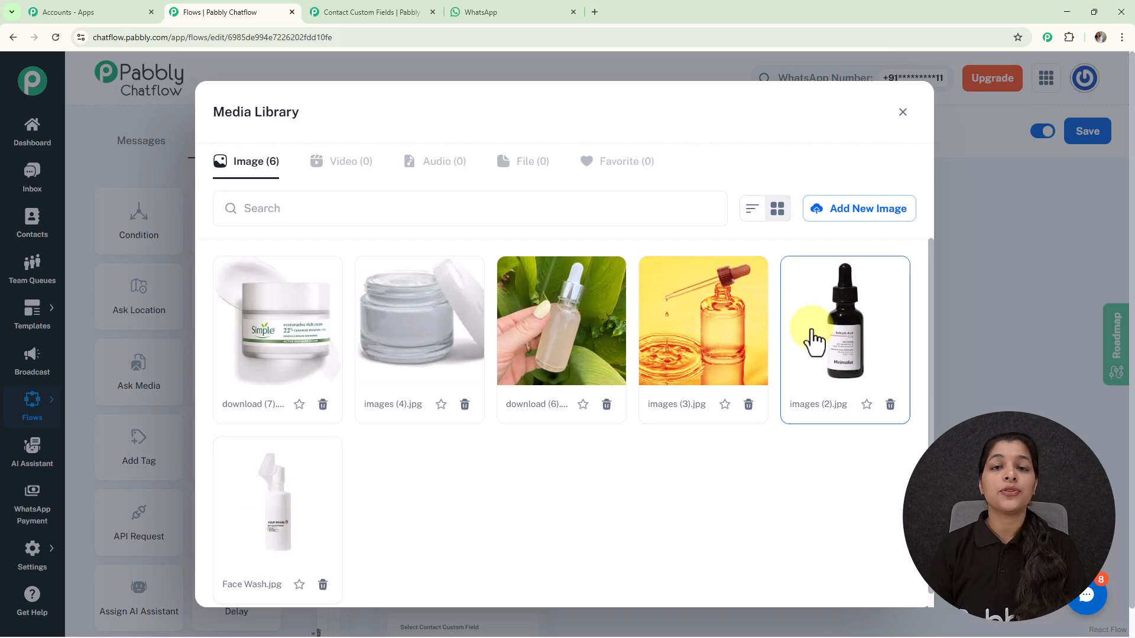
click(301, 509)
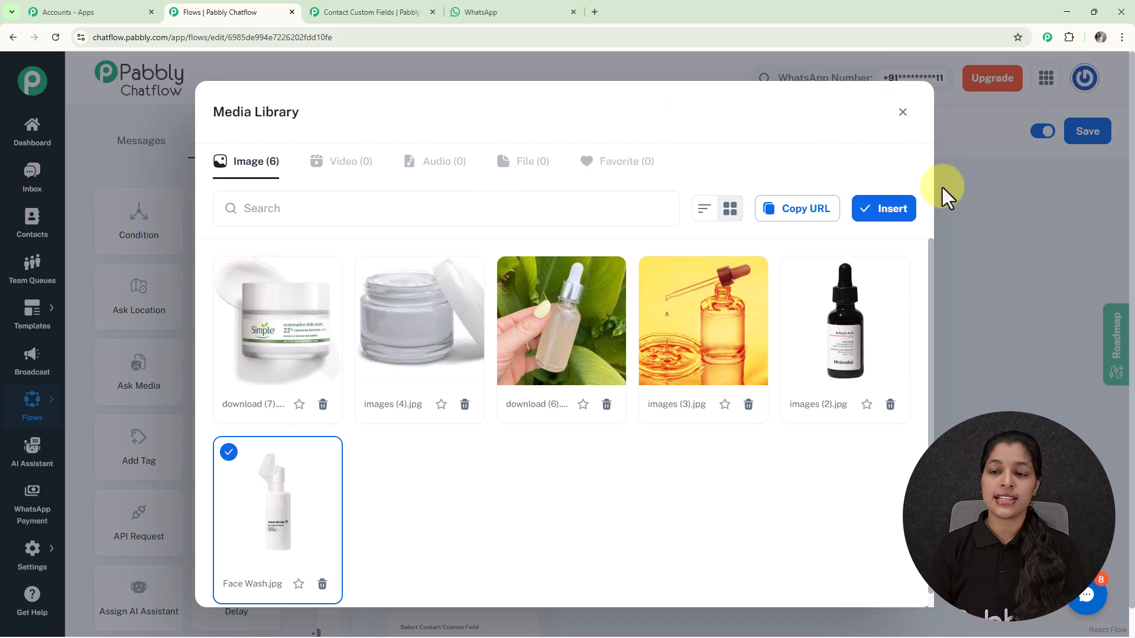
click(890, 210)
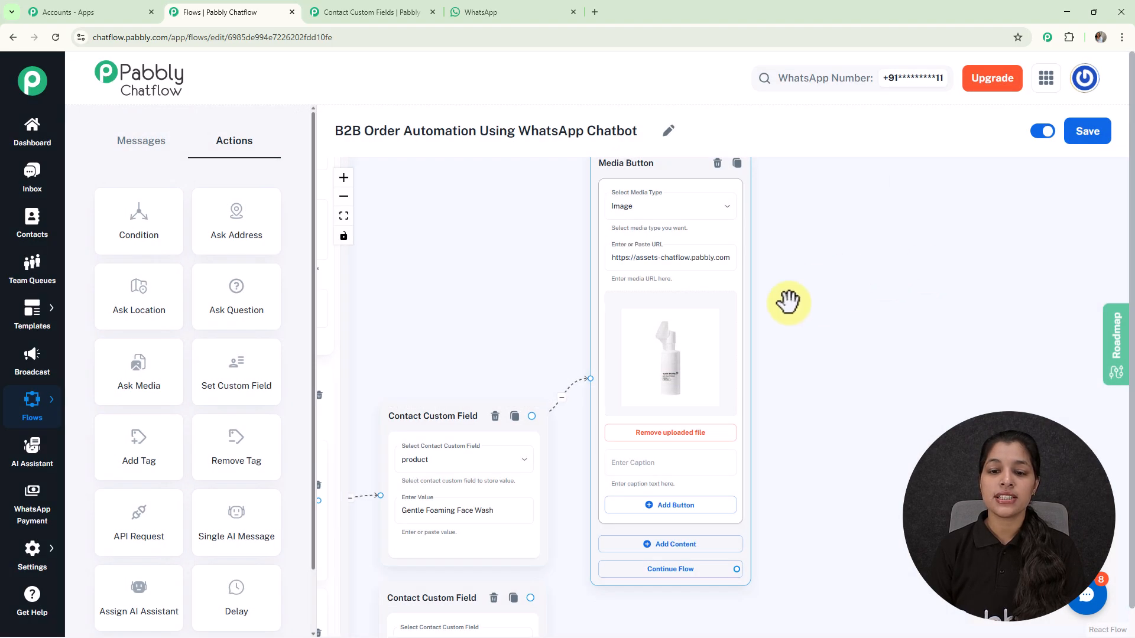
click(859, 403)
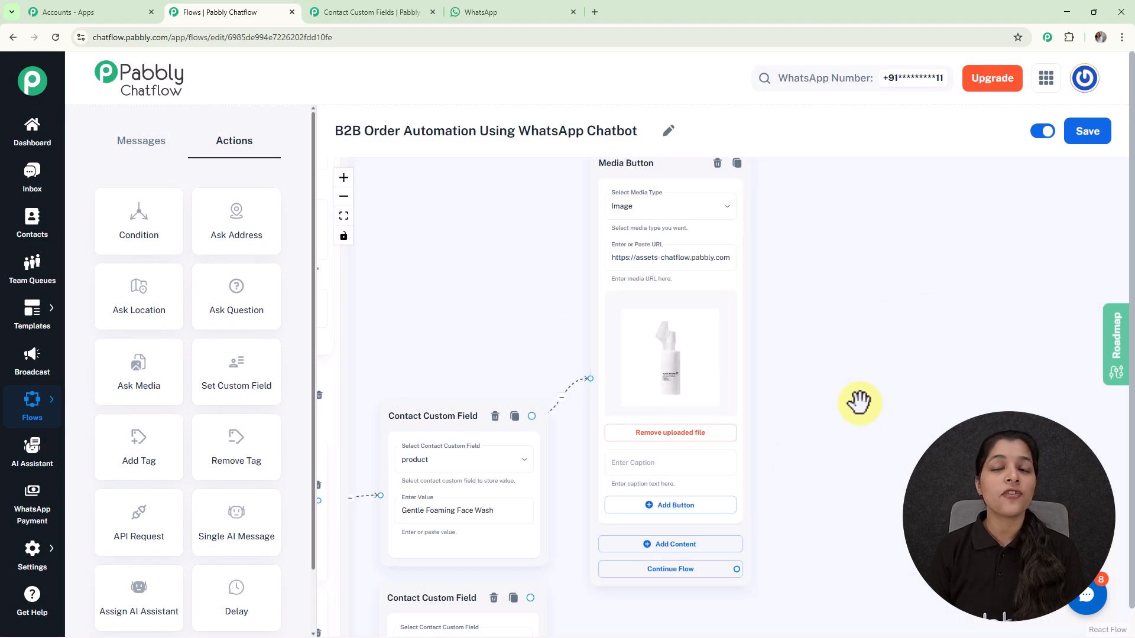
Enter "Gentle Foaming Face Wash - ₹299" as the caption of the face wash image.
drag(844, 414, 864, 215)
click(680, 283)
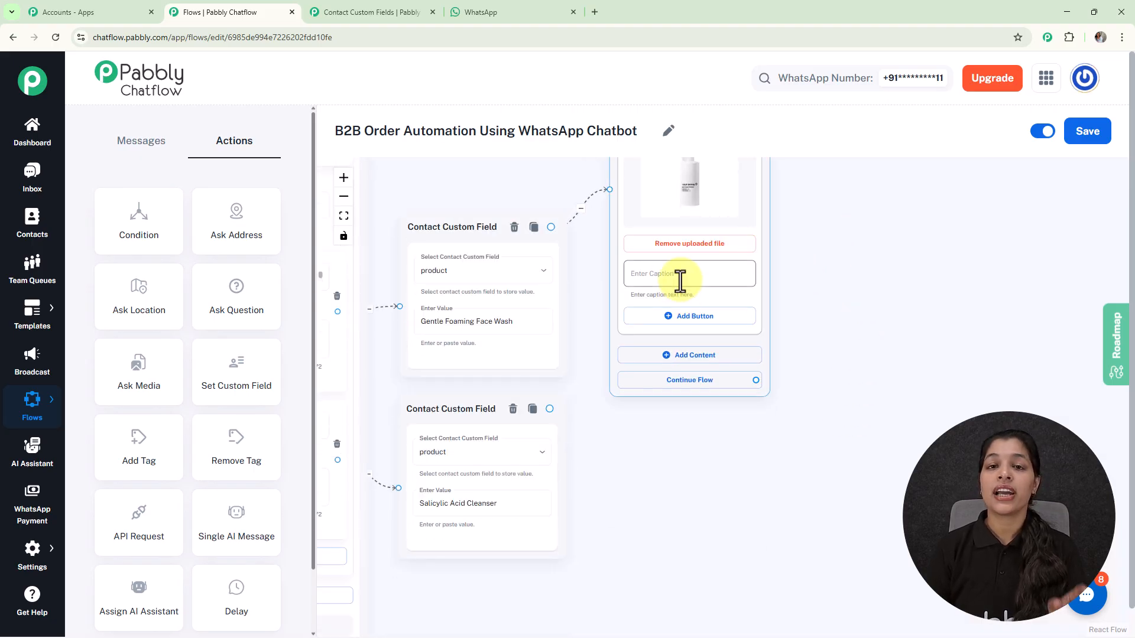
text(Gentle Foaming Face Wash -₹299)
scroll(680, 283, up, 3)
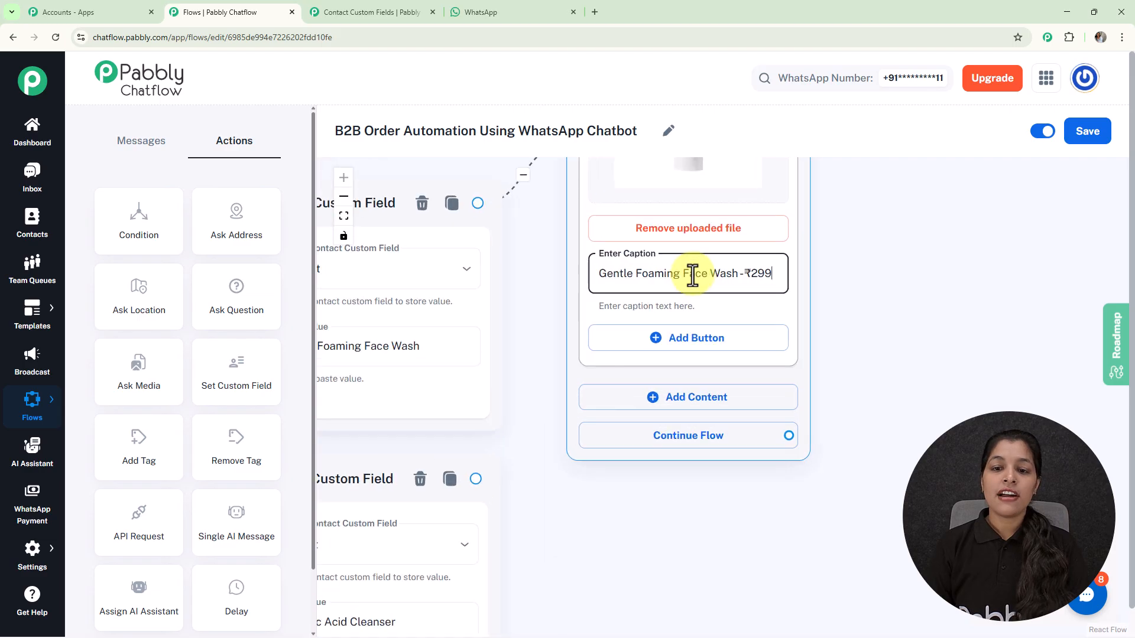
Add a Quick Reply button named "📦 Place Order" to the face wash Media Button node.
scroll(692, 275, down, 3)
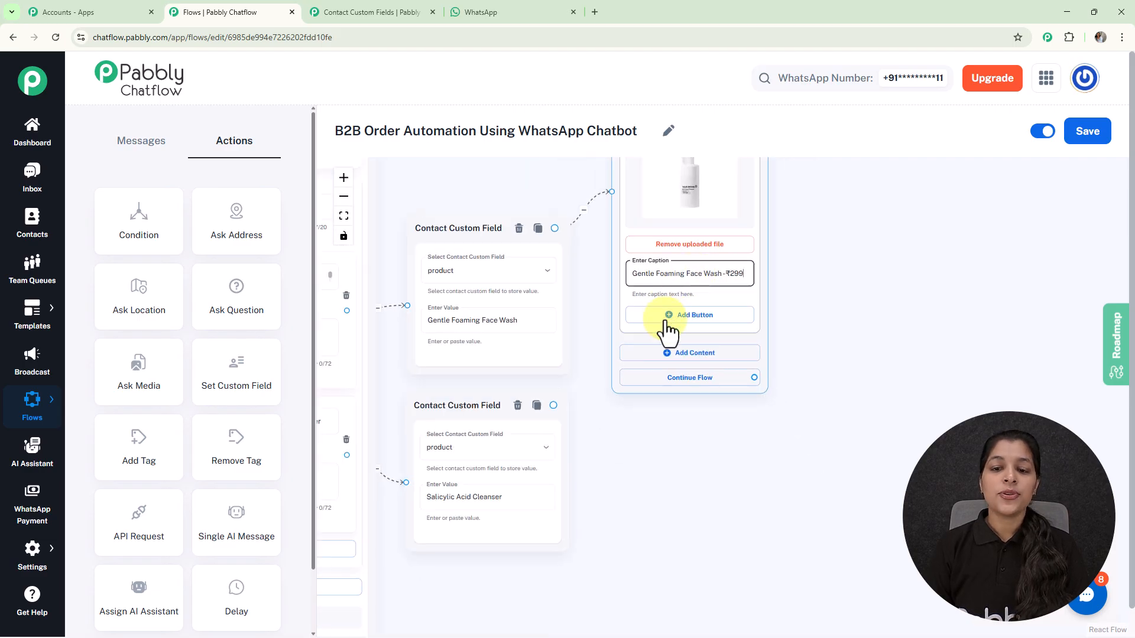
click(705, 319)
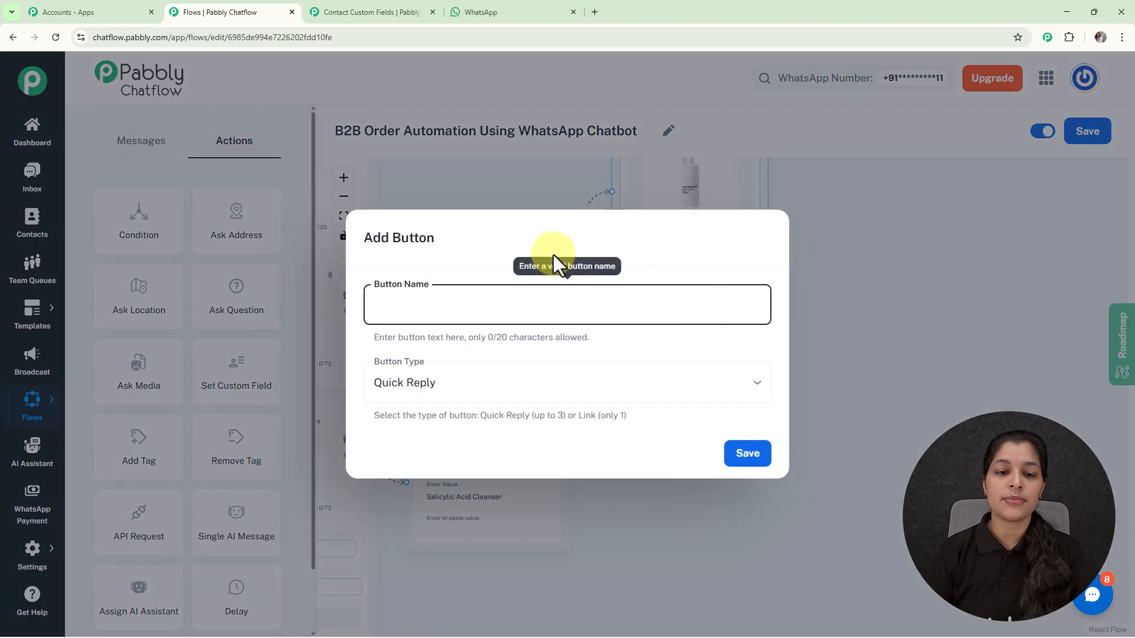
text(📦 Place Order)
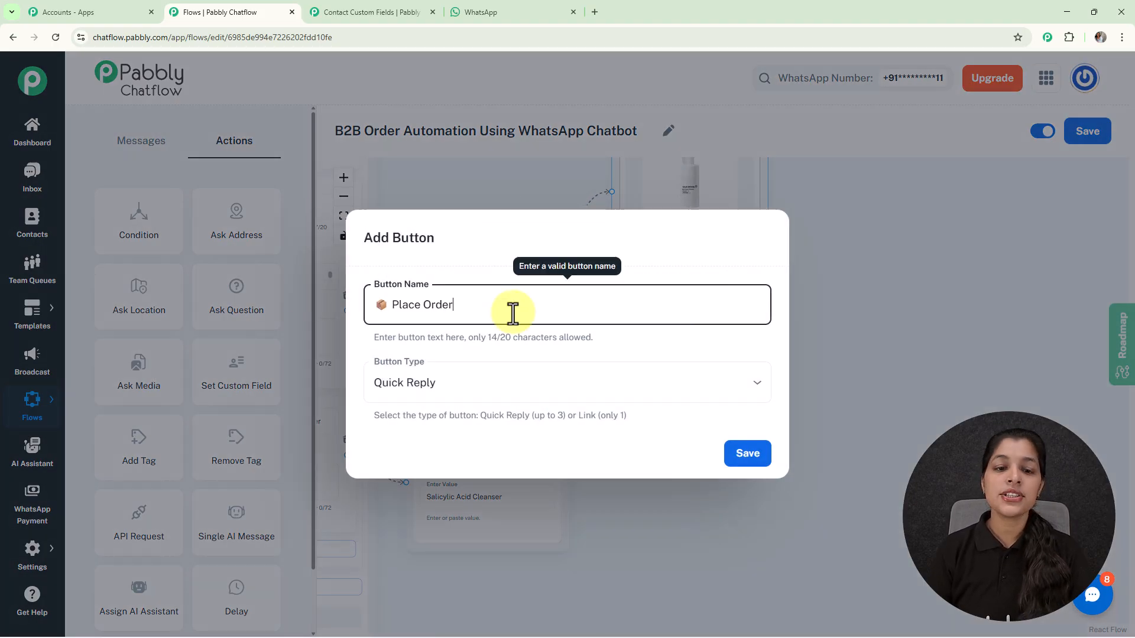
click(730, 461)
Examine the Media Button nodes of the other products, including their images, captions, Place Order buttons and connections.
scroll(736, 405, down, 5)
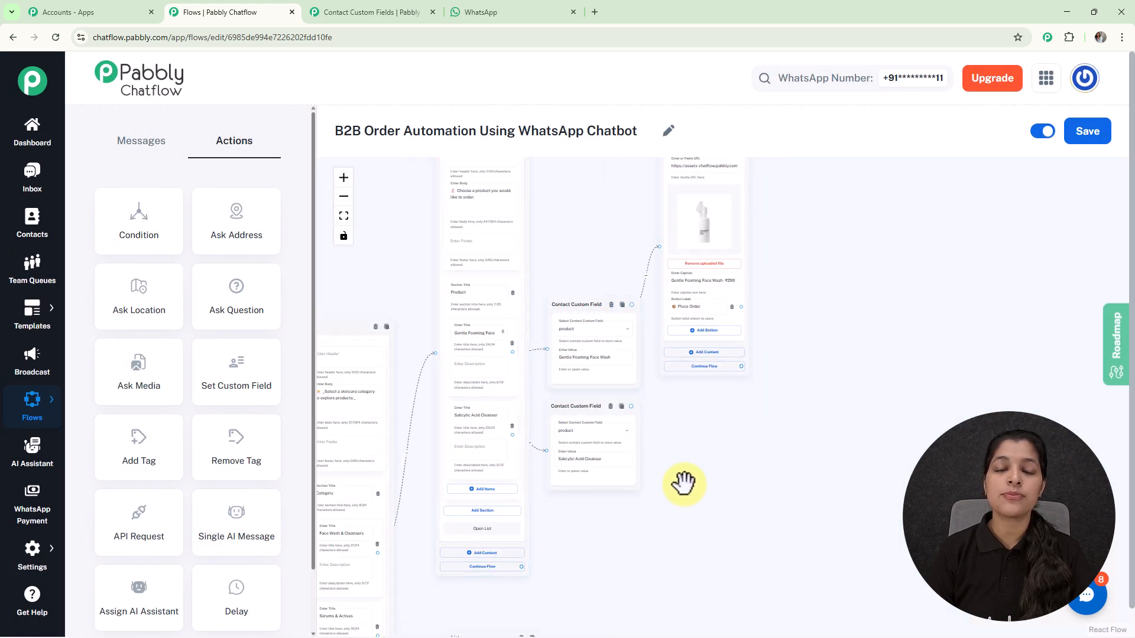
scroll(683, 481, down, 5)
scroll(692, 506, up, 10)
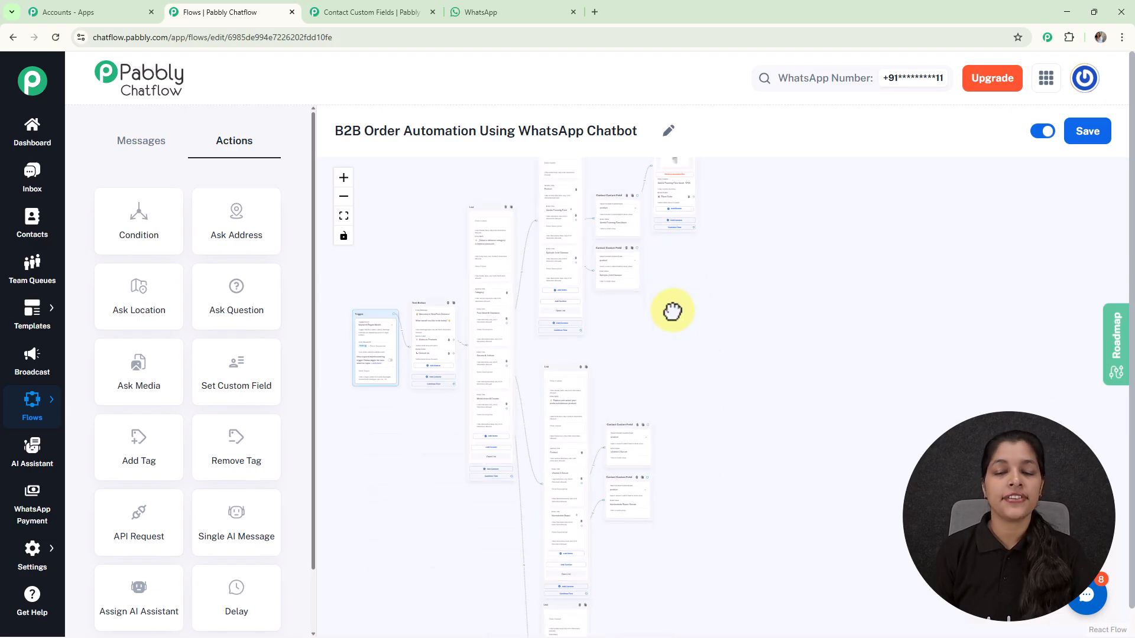
drag(678, 507, 560, 249)
drag(884, 576, 873, 278)
scroll(853, 429, up, 2)
drag(850, 507, 862, 242)
drag(858, 445, 838, 201)
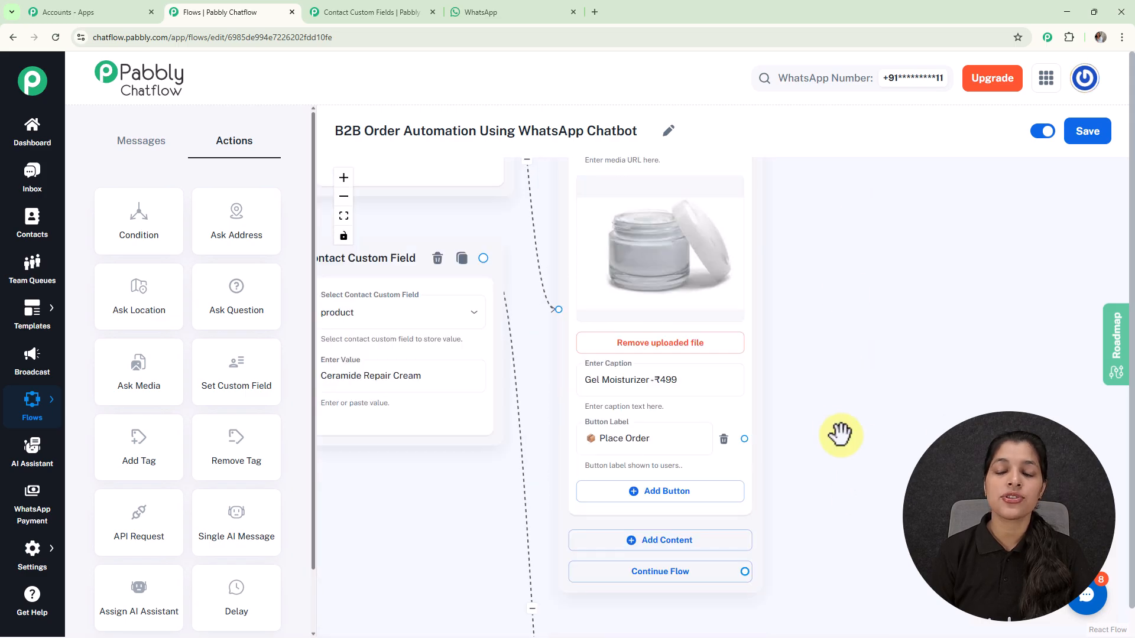
drag(835, 417, 850, 249)
drag(869, 411, 869, 382)
drag(868, 512, 838, 337)
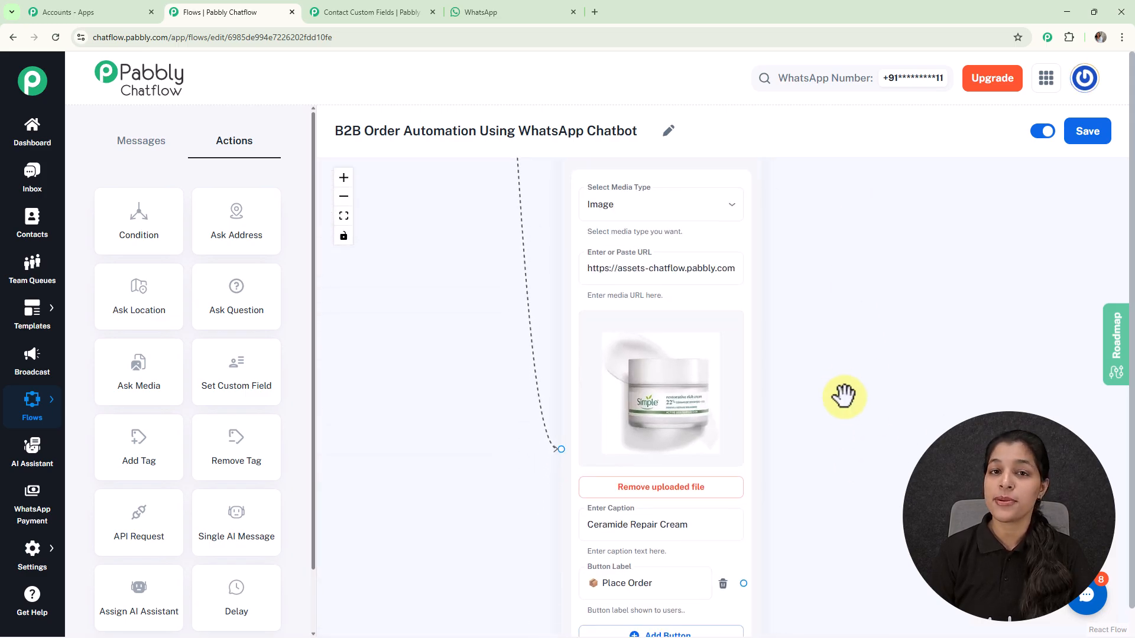
drag(847, 402, 840, 190)
scroll(838, 356, down, 5)
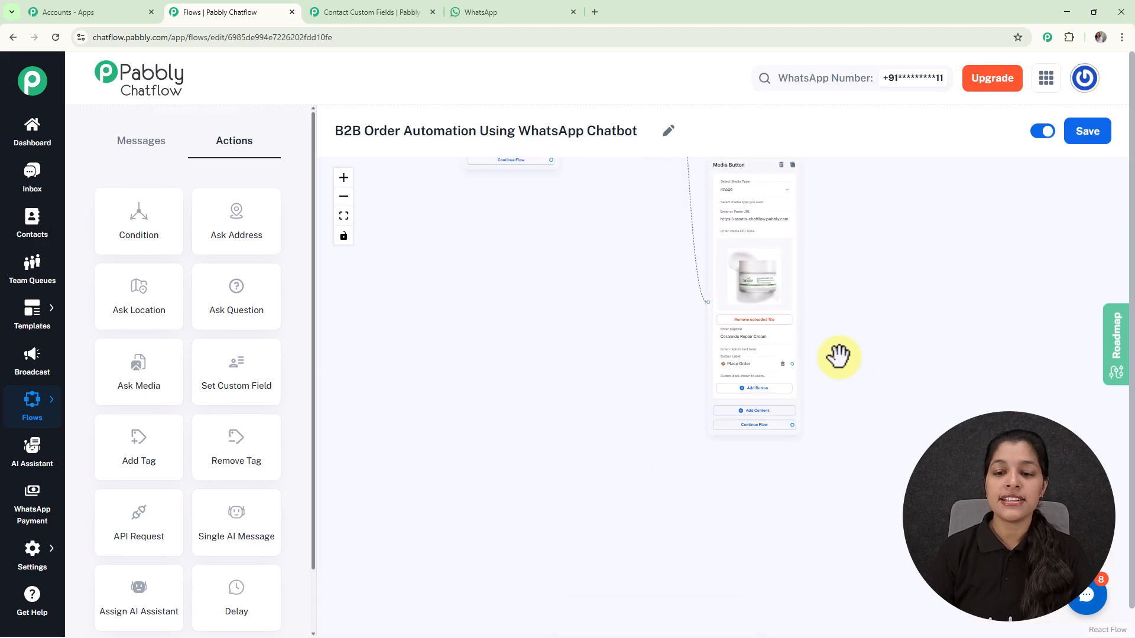
drag(856, 248, 770, 425)
drag(767, 297, 721, 444)
scroll(727, 394, down, 3)
drag(753, 287, 730, 350)
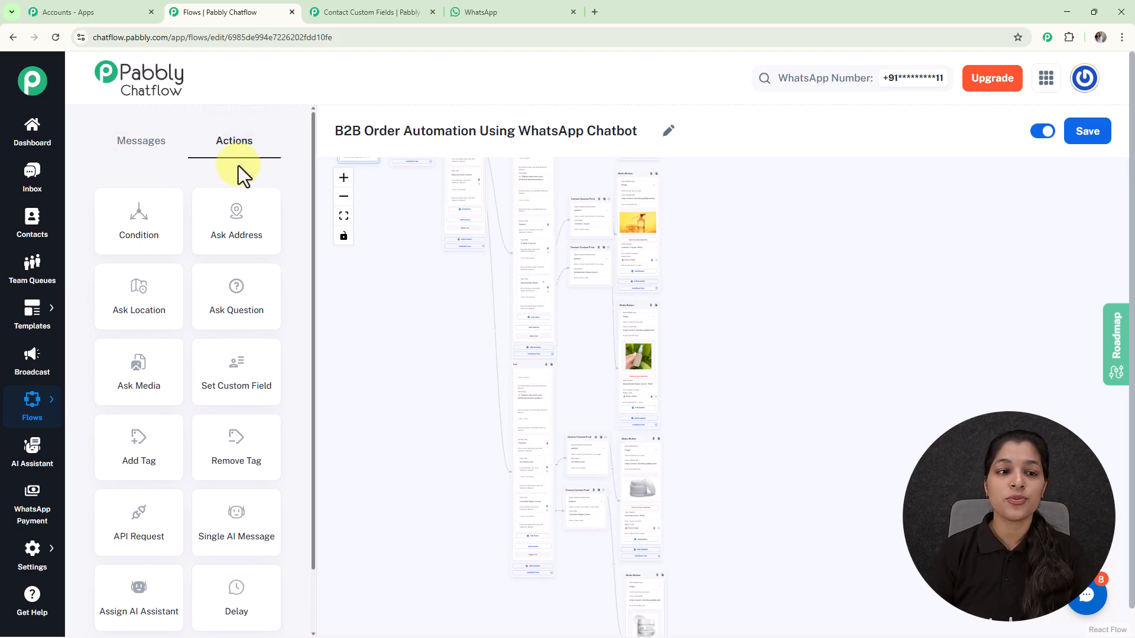
Add an Ask Question node beside the product Media Button nodes and connect their Place Order buttons to it.
drag(214, 307, 759, 324)
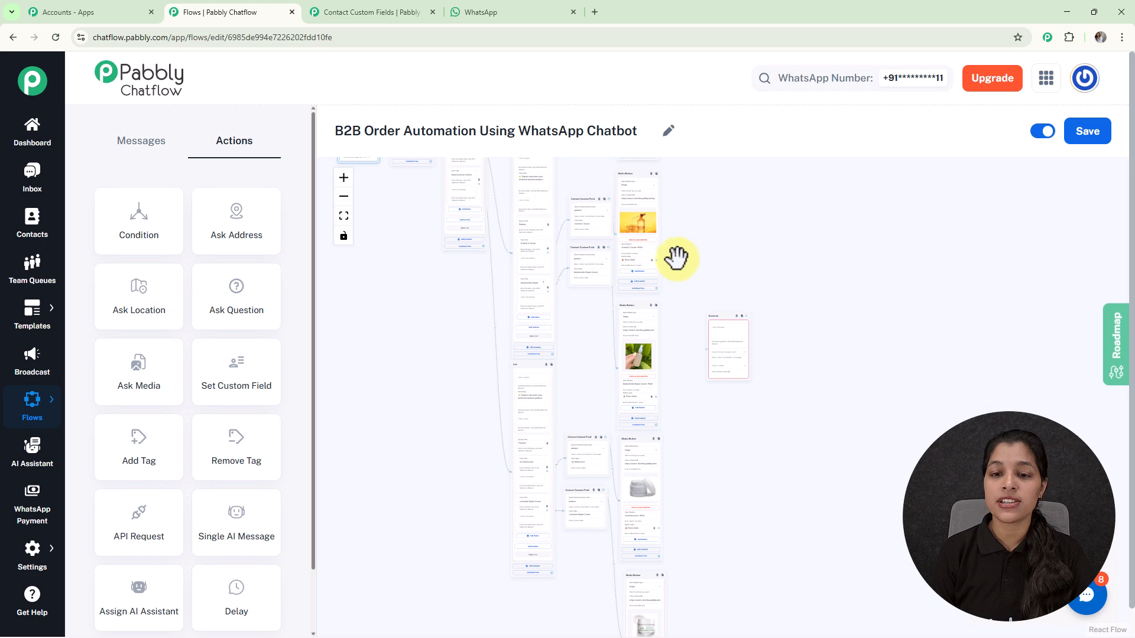
scroll(662, 260, up, 3)
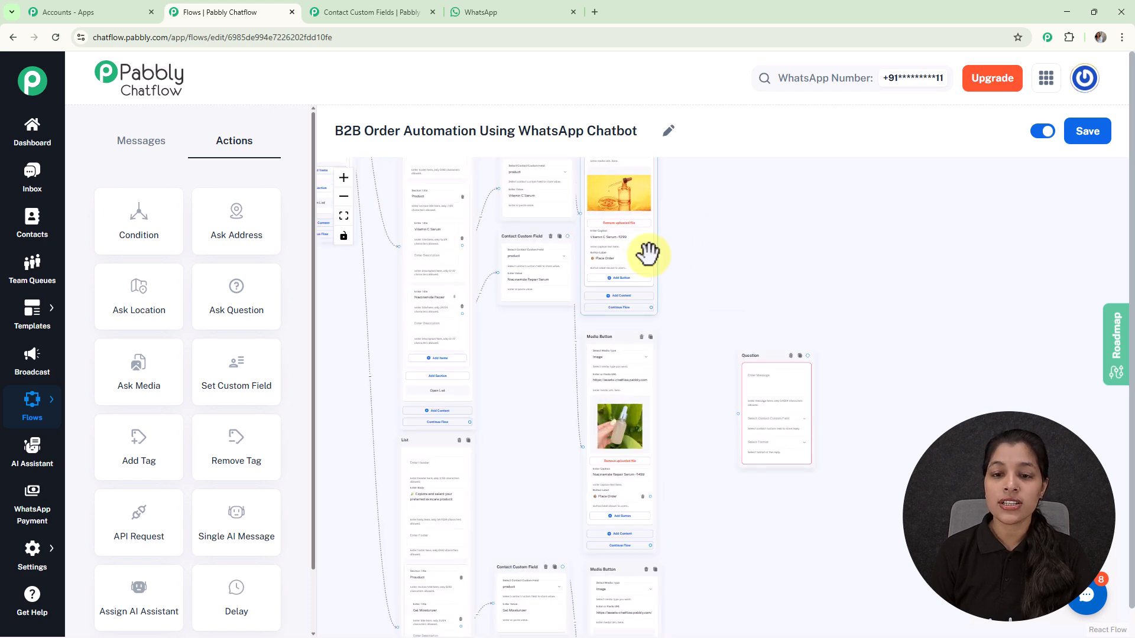
scroll(650, 256, up, 4)
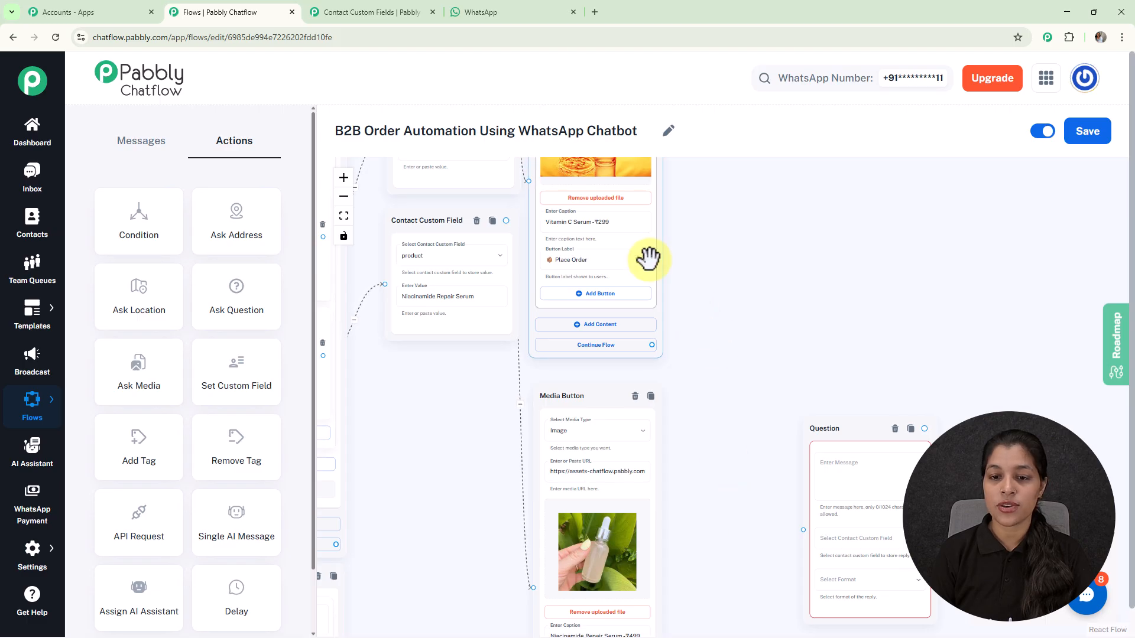
drag(651, 260, 690, 340)
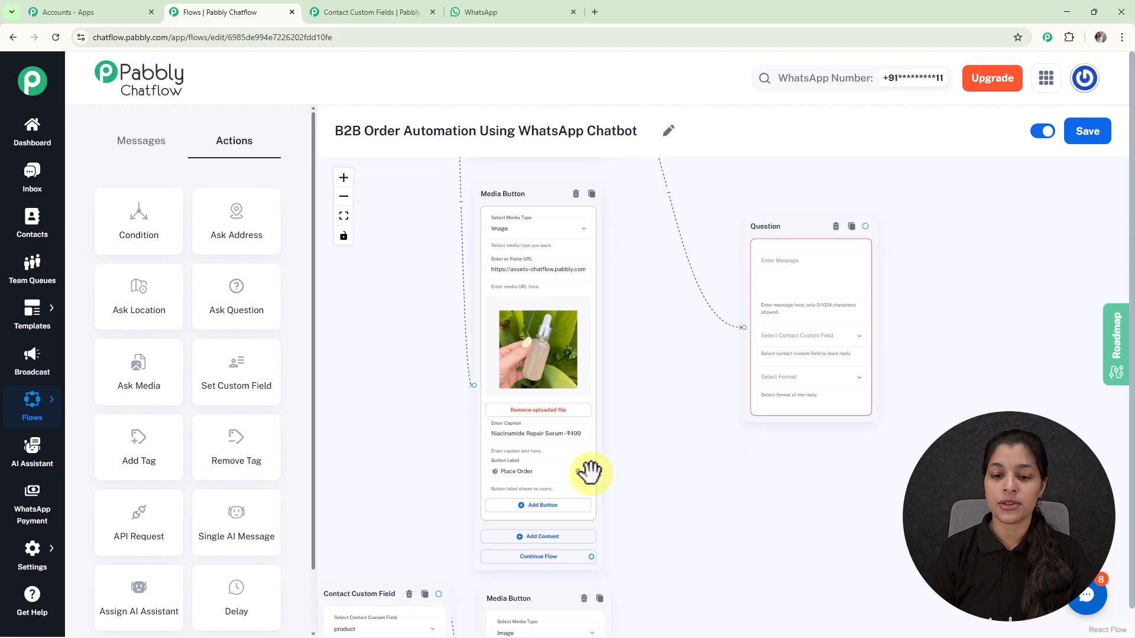
drag(591, 471, 743, 324)
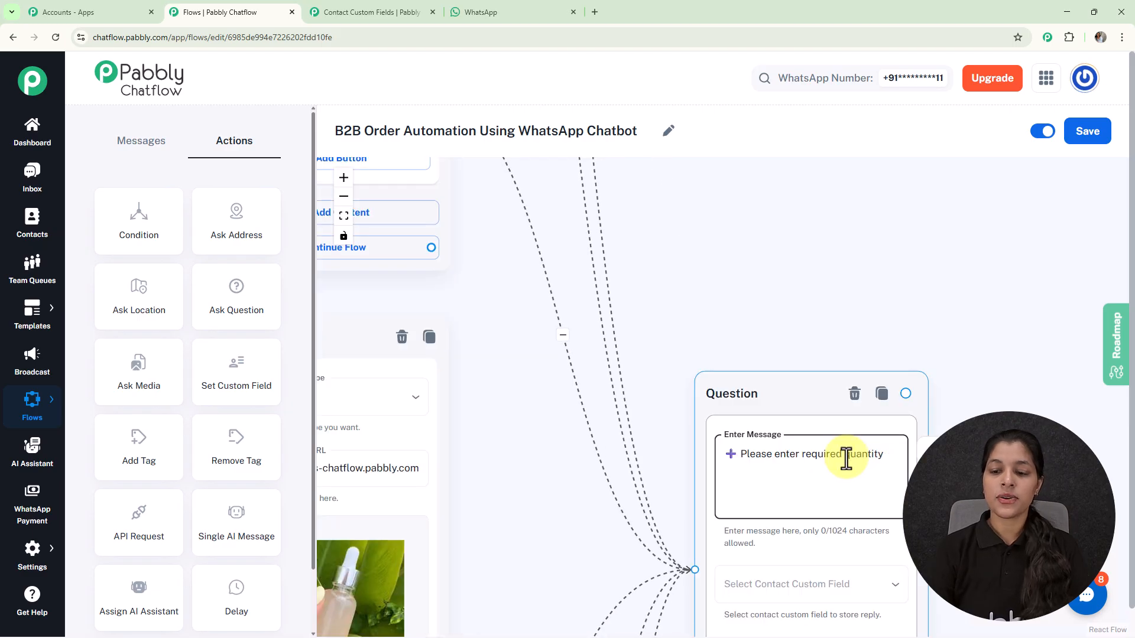
Store the reply to the required quantity question in the quantity custom field and set its format to Any.
drag(944, 507, 897, 307)
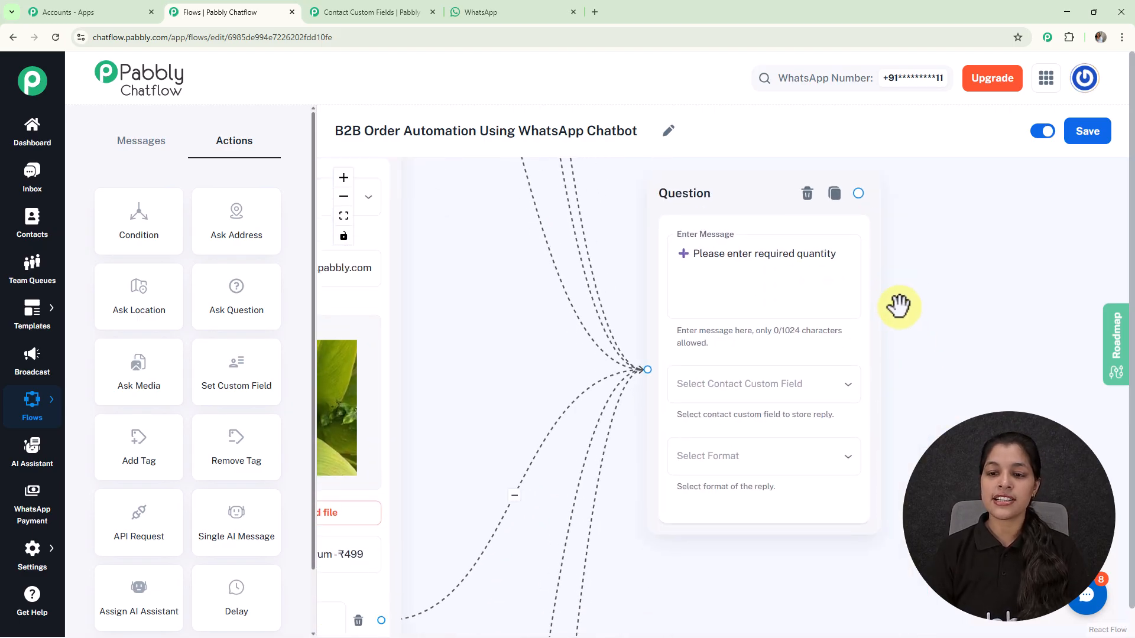
click(720, 393)
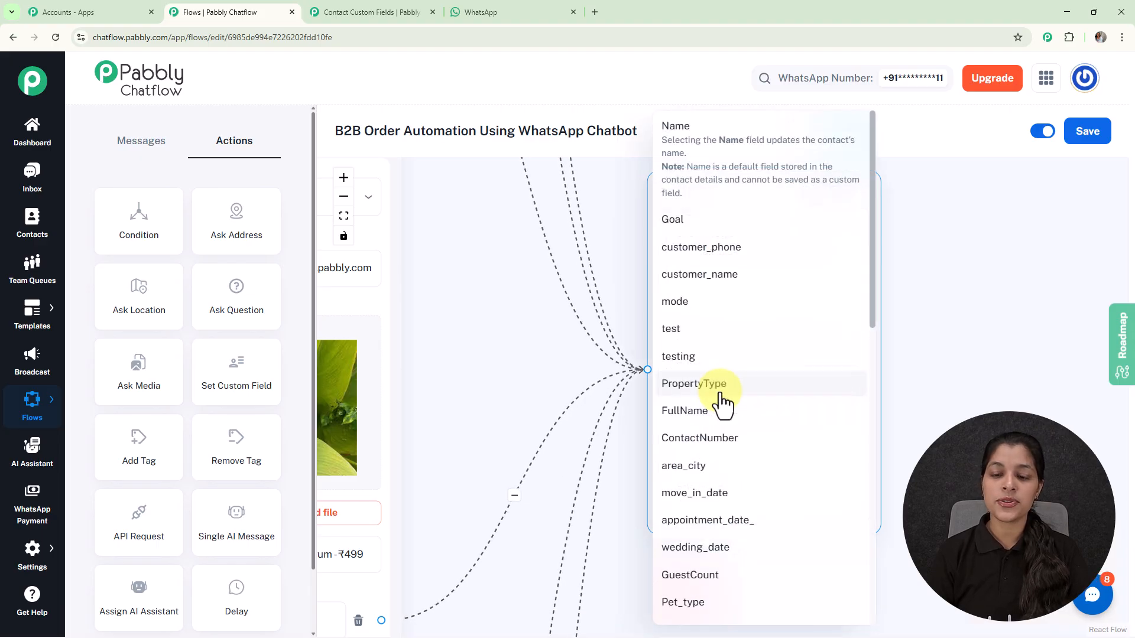
scroll(722, 401, down, 8)
click(723, 371)
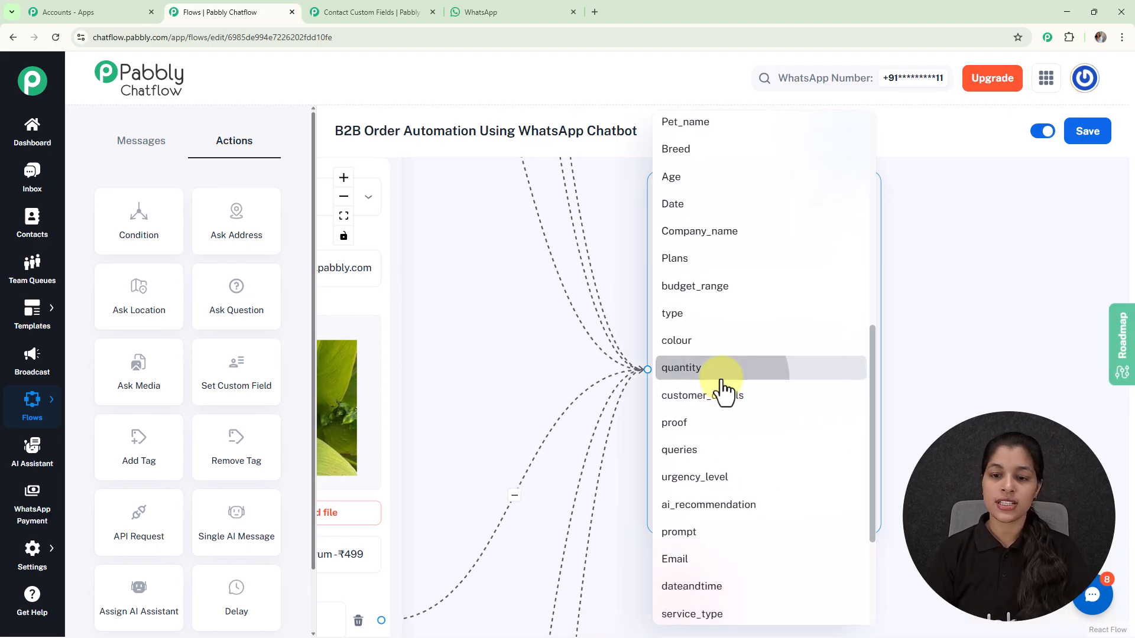
click(740, 456)
click(695, 445)
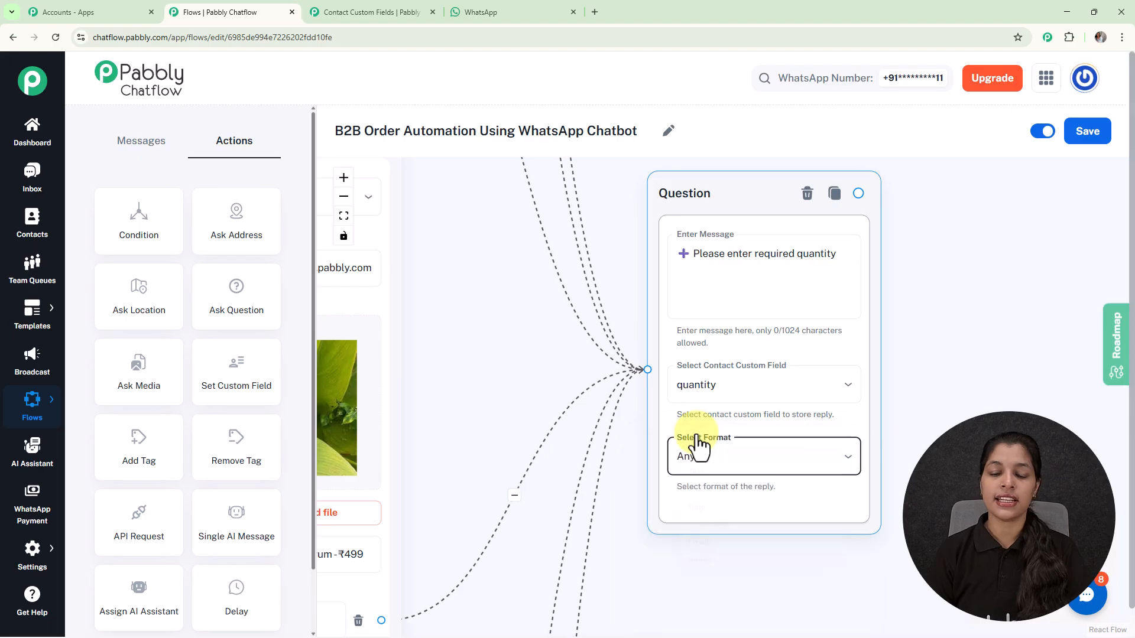
Add a Text Button node after the delivery address question with the message "*Order Confirmed Successfully!* _Your $product order has been received by our team._".
scroll(697, 440, down, 5)
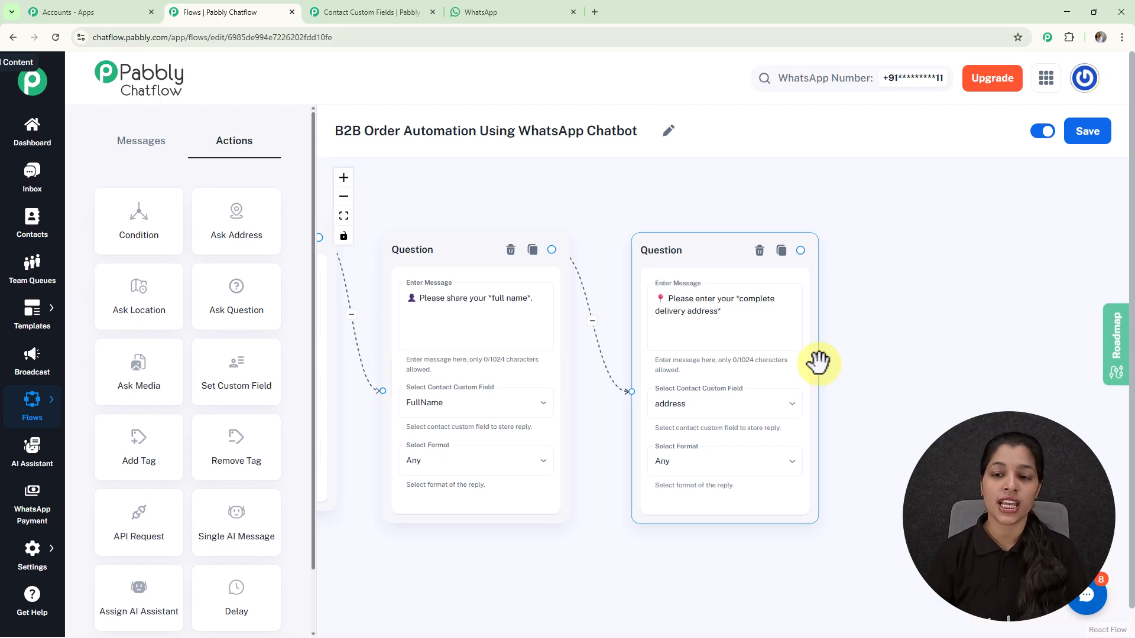
drag(873, 233, 891, 337)
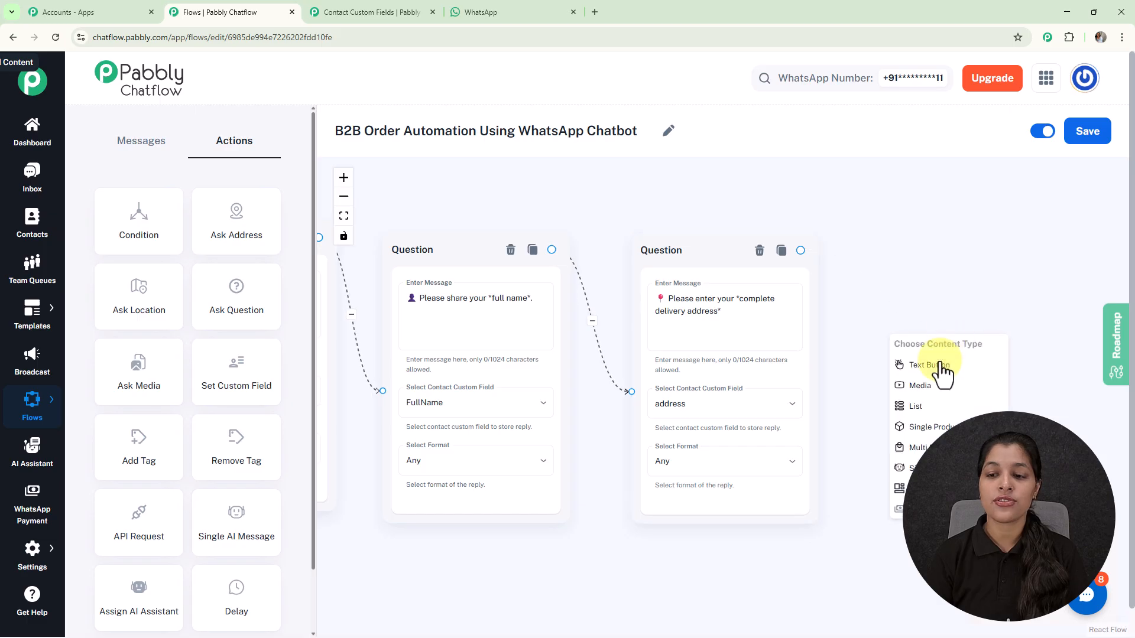
click(942, 369)
drag(941, 373, 911, 286)
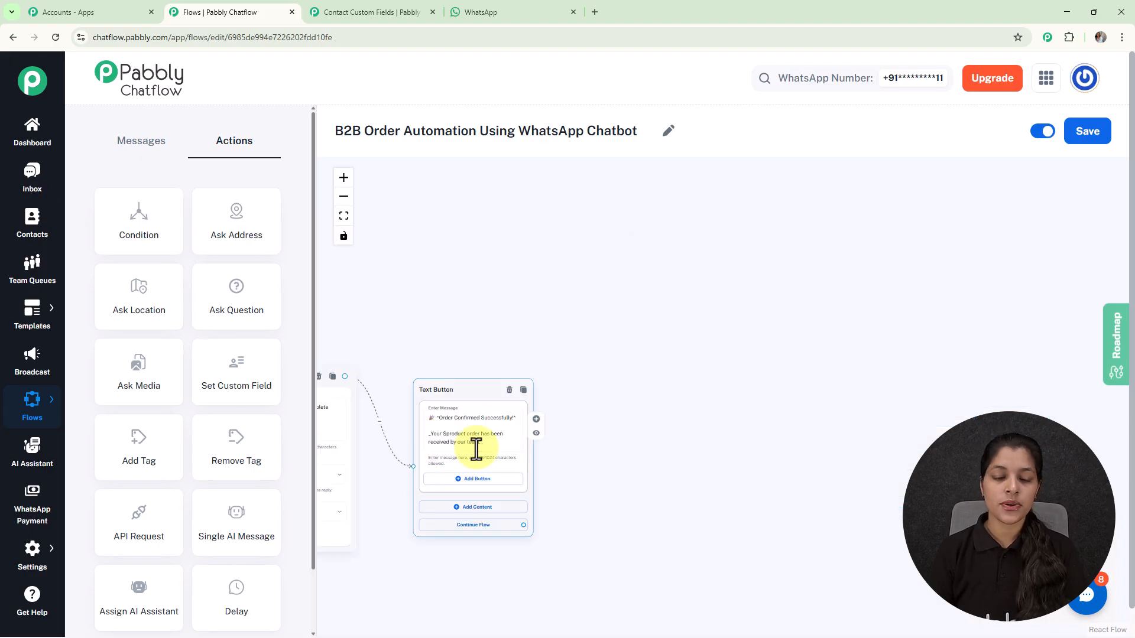
scroll(476, 448, up, 3)
click(559, 418)
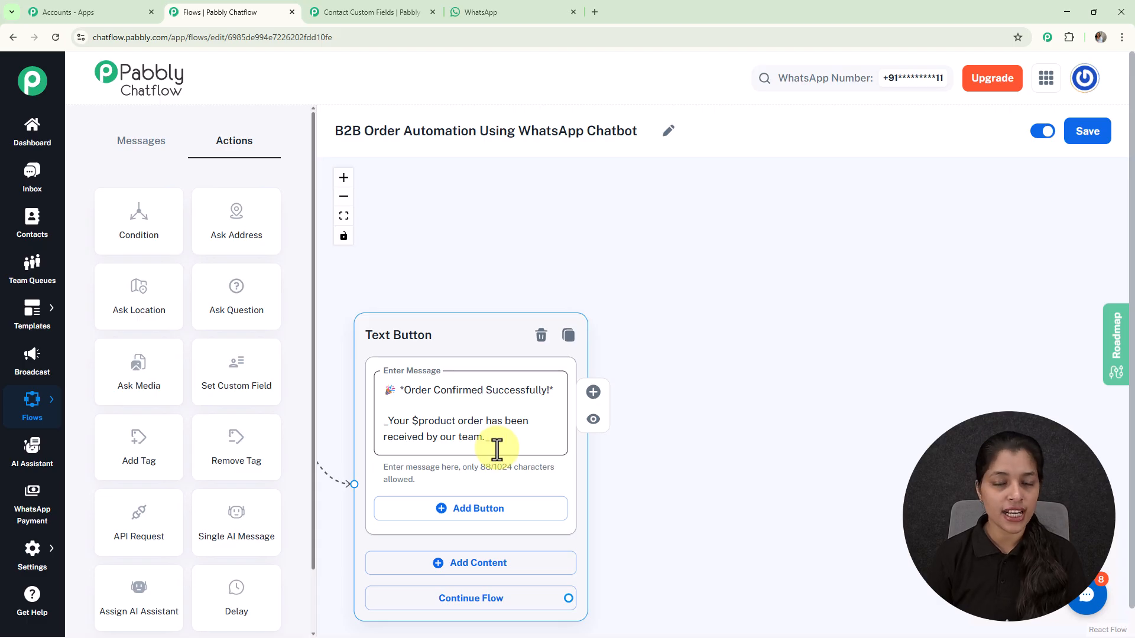
Examine the overall flow layout, from the trigger and product nodes through the order questions to the order confirmation message.
scroll(471, 266, down, 4)
drag(459, 256, 949, 296)
scroll(579, 273, down, 3)
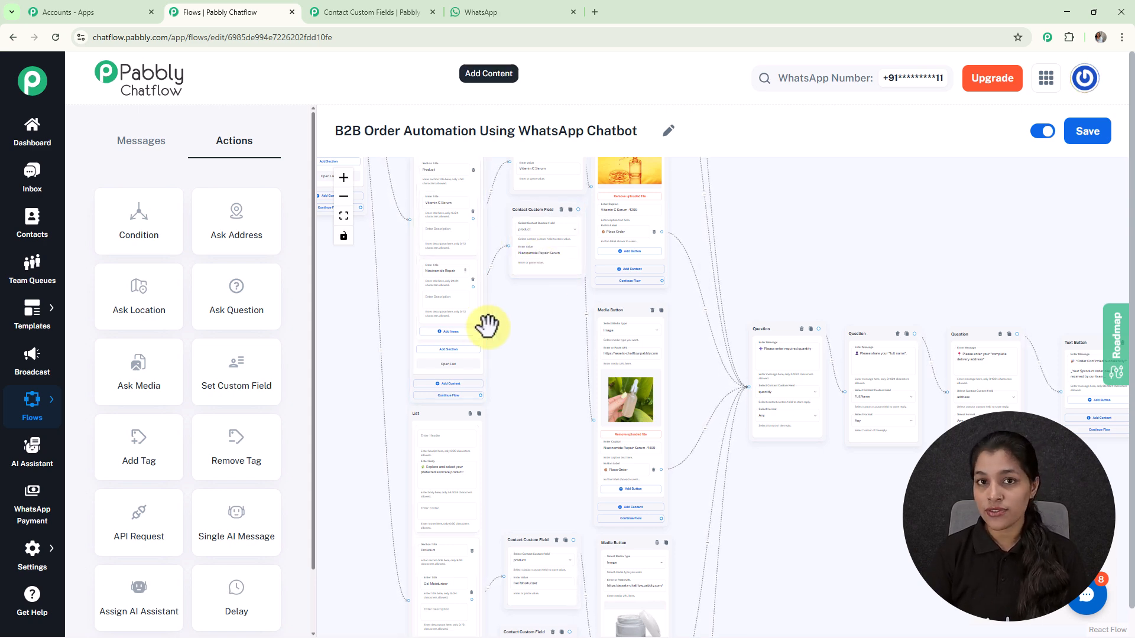
drag(1035, 271, 872, 275)
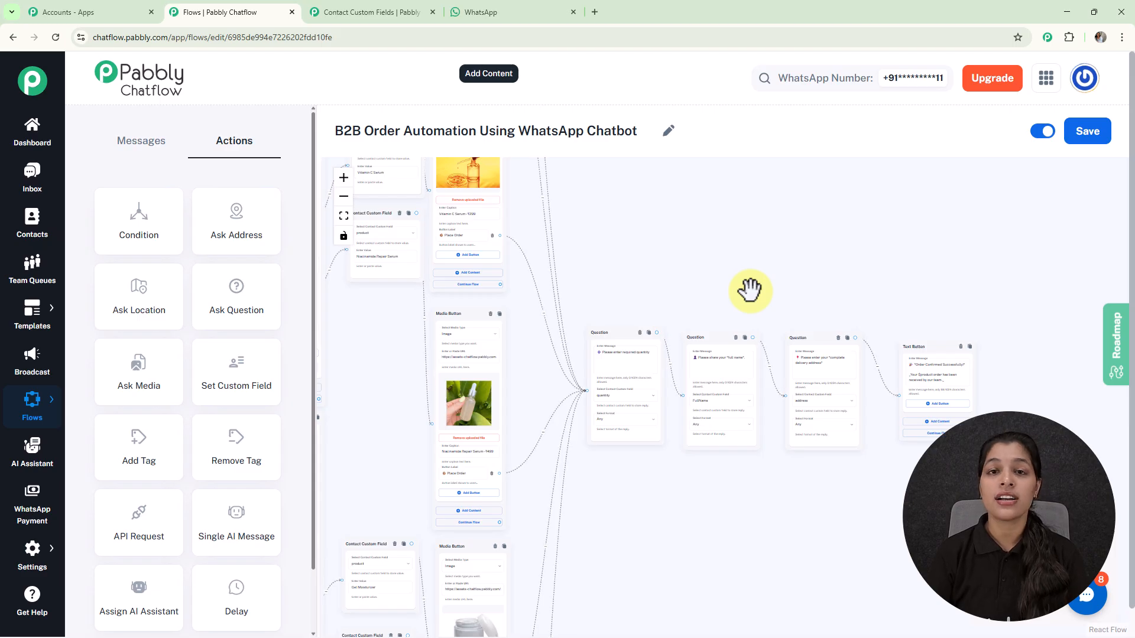
scroll(749, 290, down, 3)
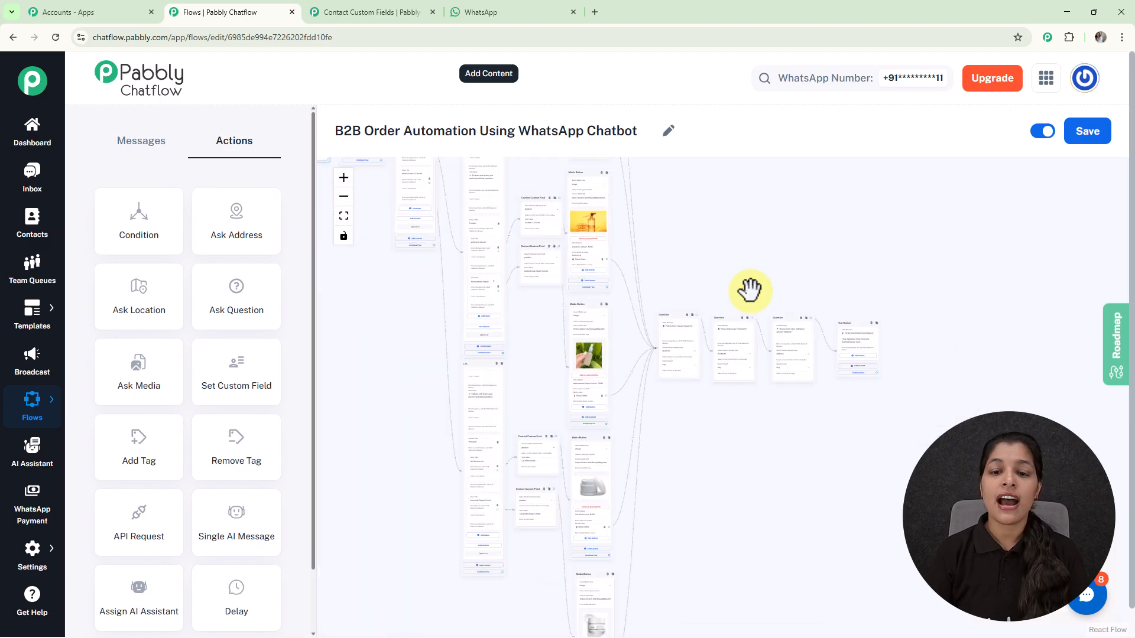
scroll(676, 321, up, 3)
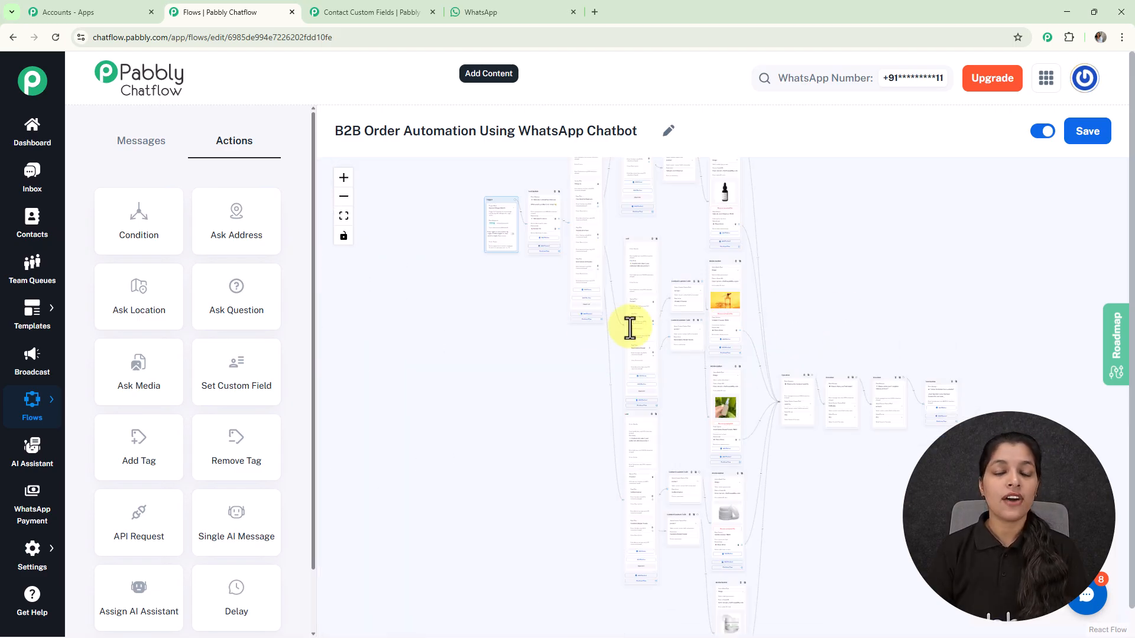
scroll(576, 325, up, 3)
scroll(517, 401, up, 2)
Connect the Contact Us button to a new Text Button node with GlowSkin Care's contact details, including address, WhatsApp support and working hours.
scroll(524, 274, up, 4)
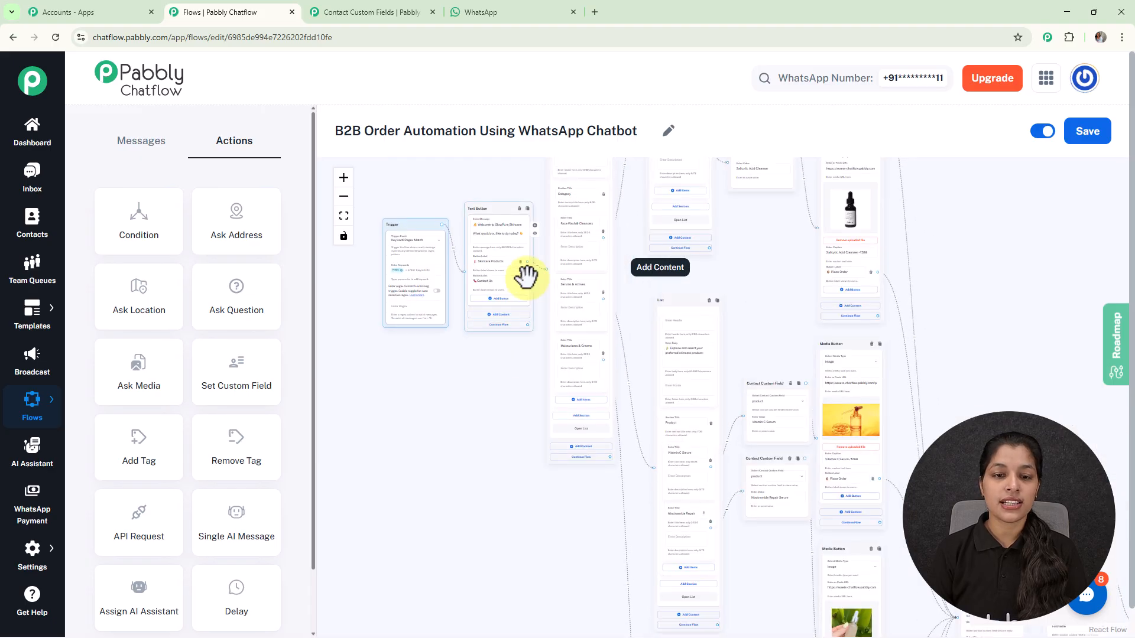
scroll(498, 526, down, 3)
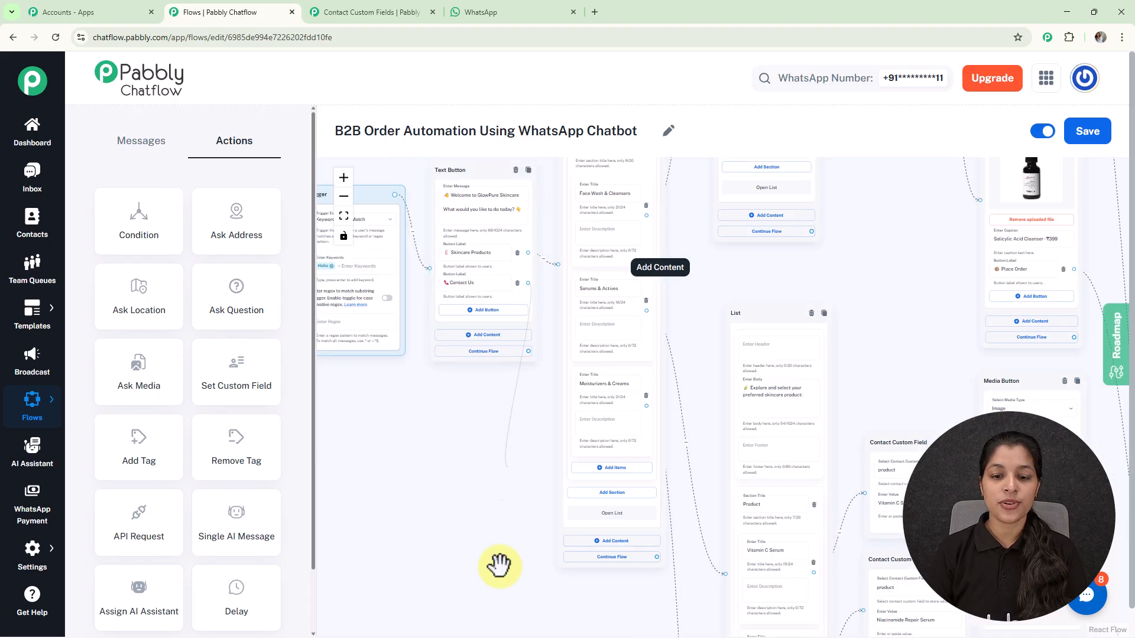
drag(596, 542, 601, 461)
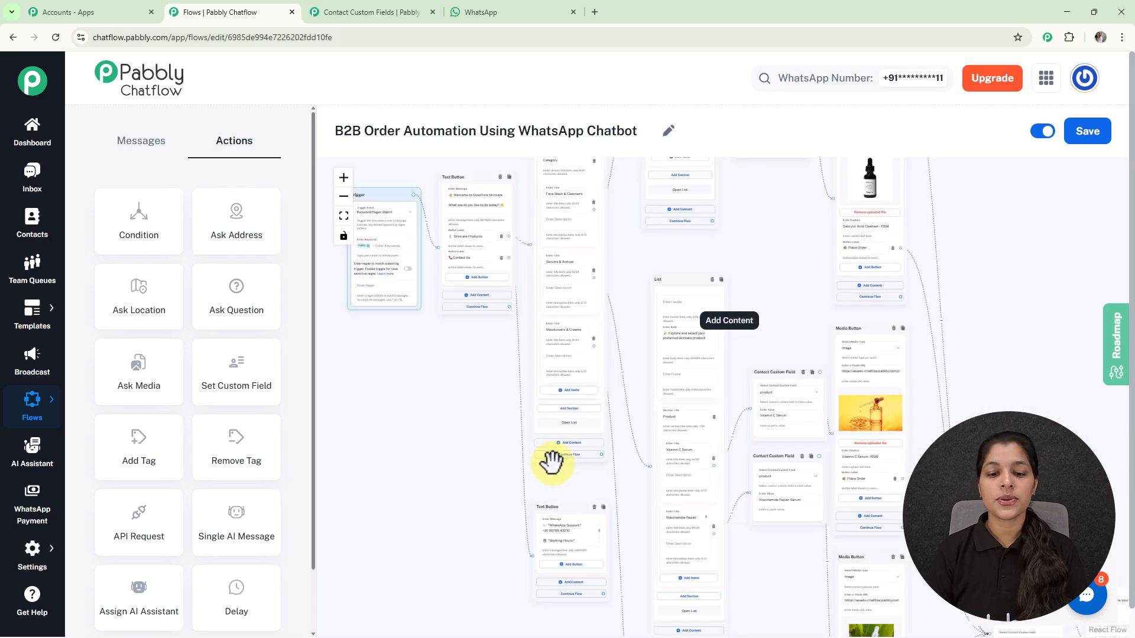
scroll(550, 464, up, 4)
scroll(576, 508, down, 2)
scroll(582, 380, up, 3)
scroll(615, 426, down, 1)
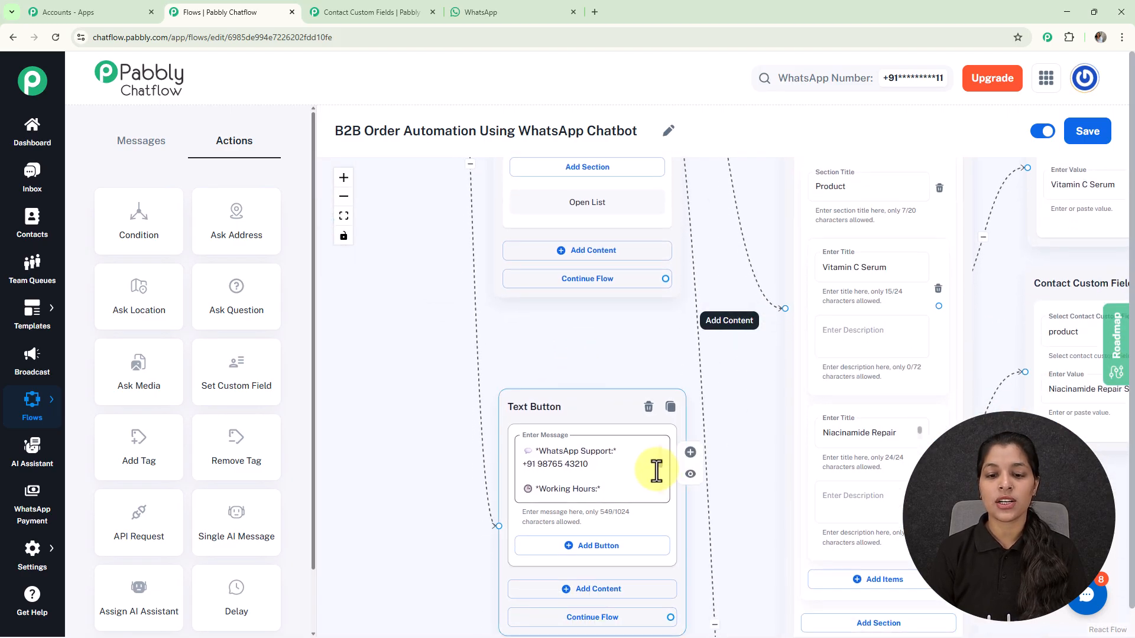
scroll(659, 465, up, 4)
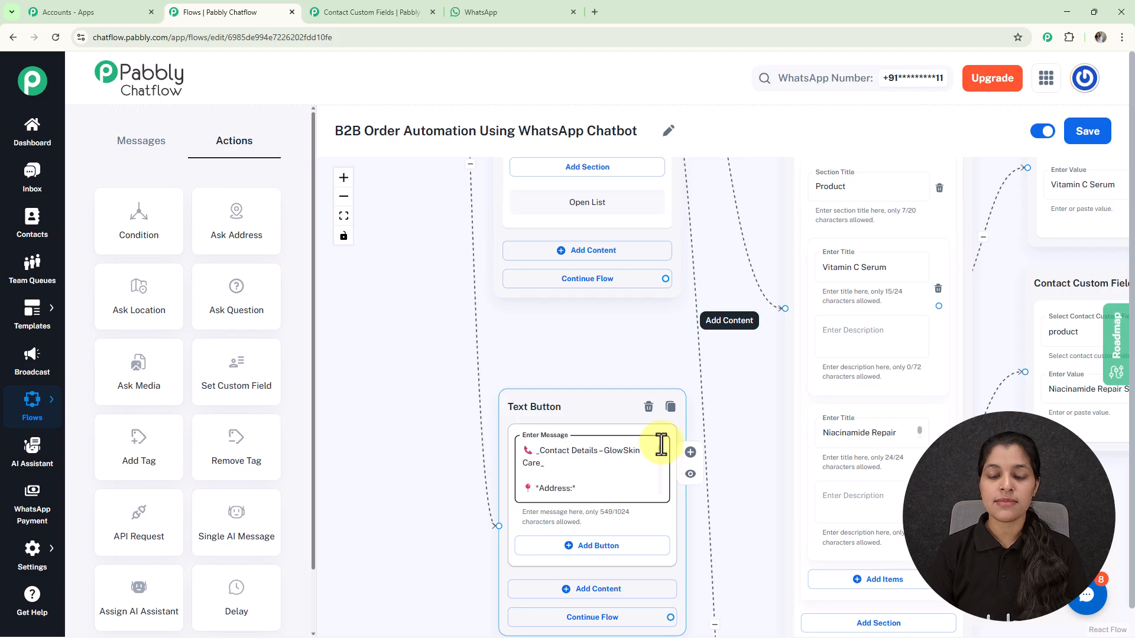
Save the completed flow and return to the list of flows.
scroll(777, 337, down, 5)
drag(778, 337, 770, 308)
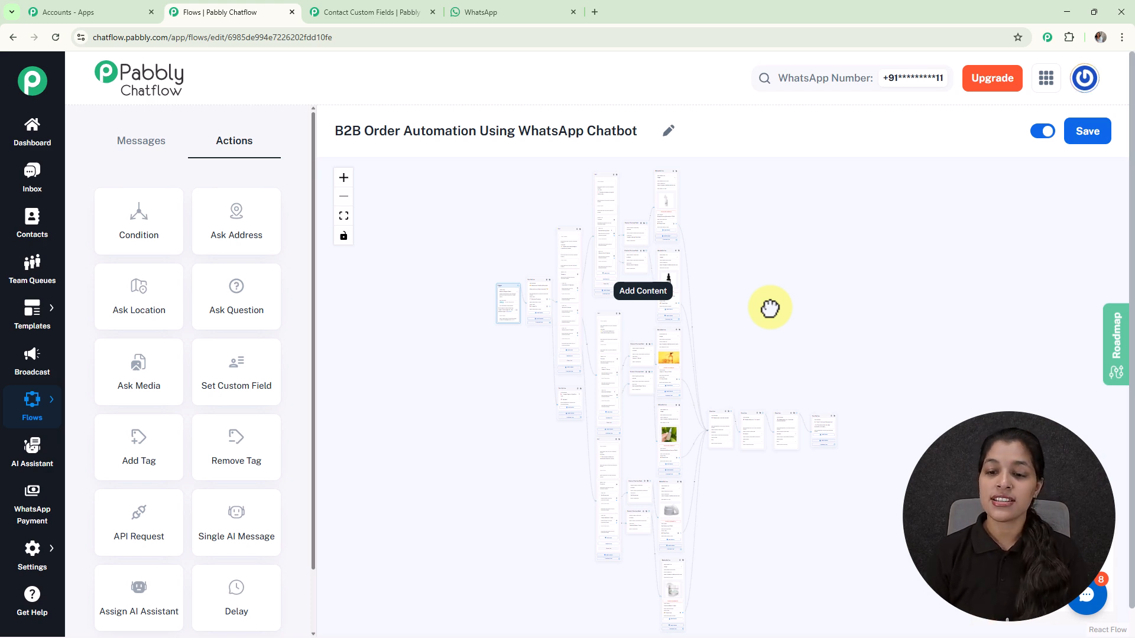
click(1097, 151)
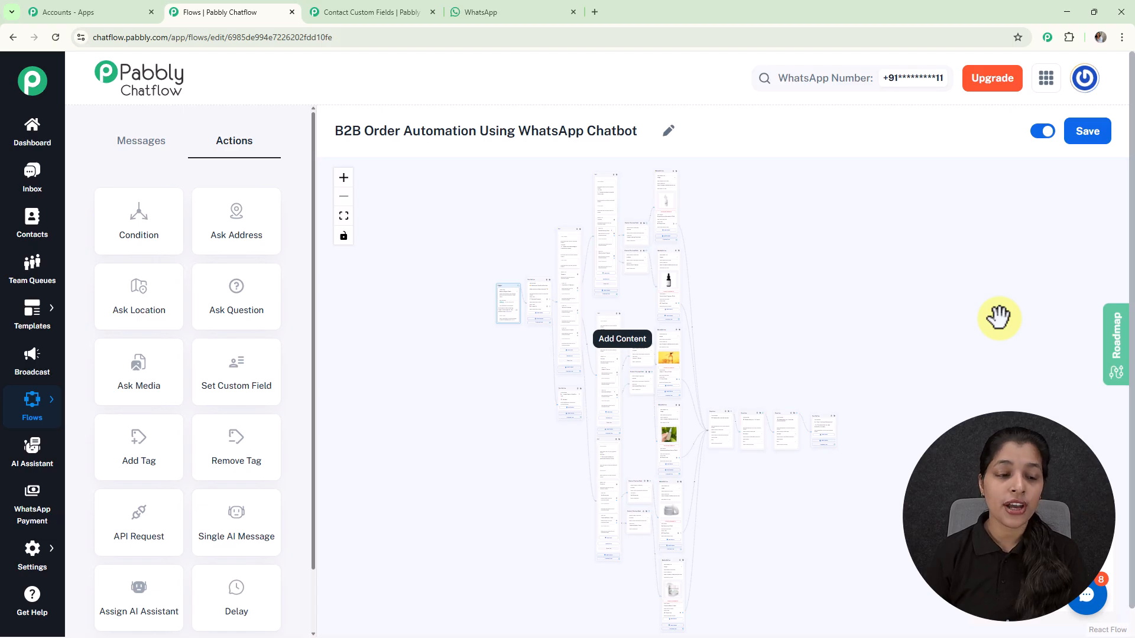
mouse_move(31, 400)
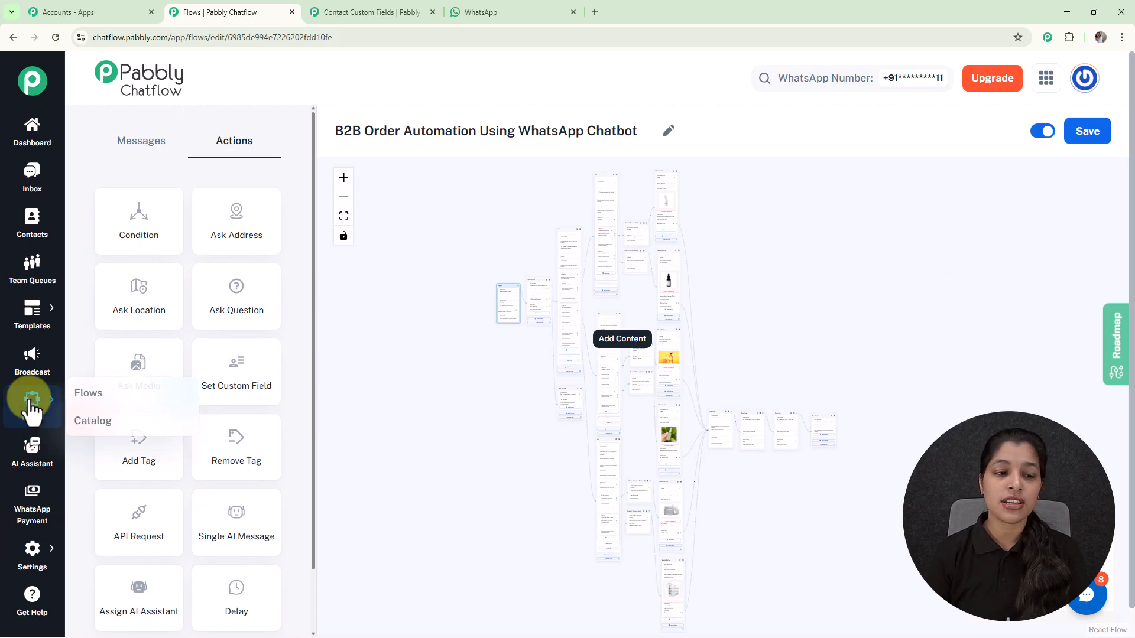
click(93, 398)
View the share link of the "B2B Order Automation Using WhatsApp Chatbot" flow and close the sharing dialog.
scroll(785, 298, down, 5)
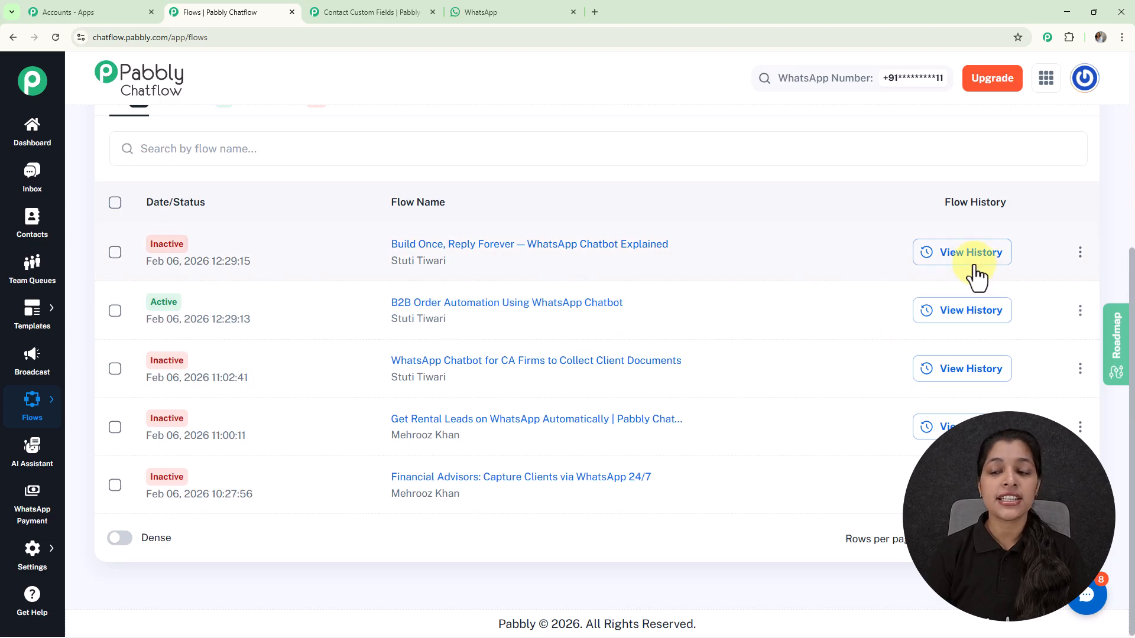
click(1082, 311)
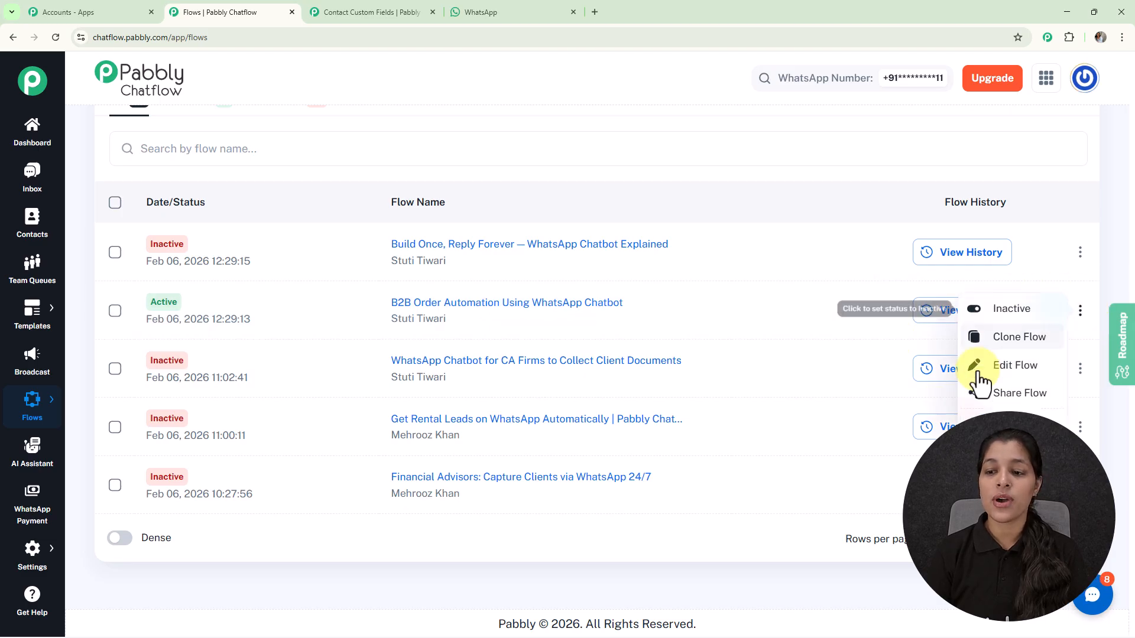
click(990, 404)
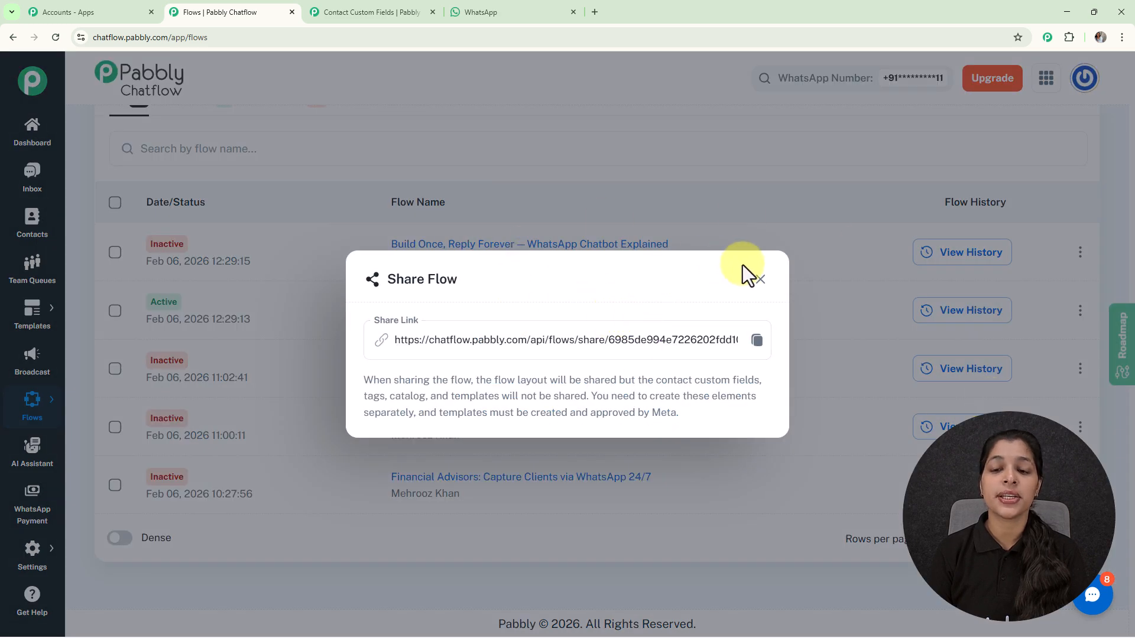
click(762, 281)
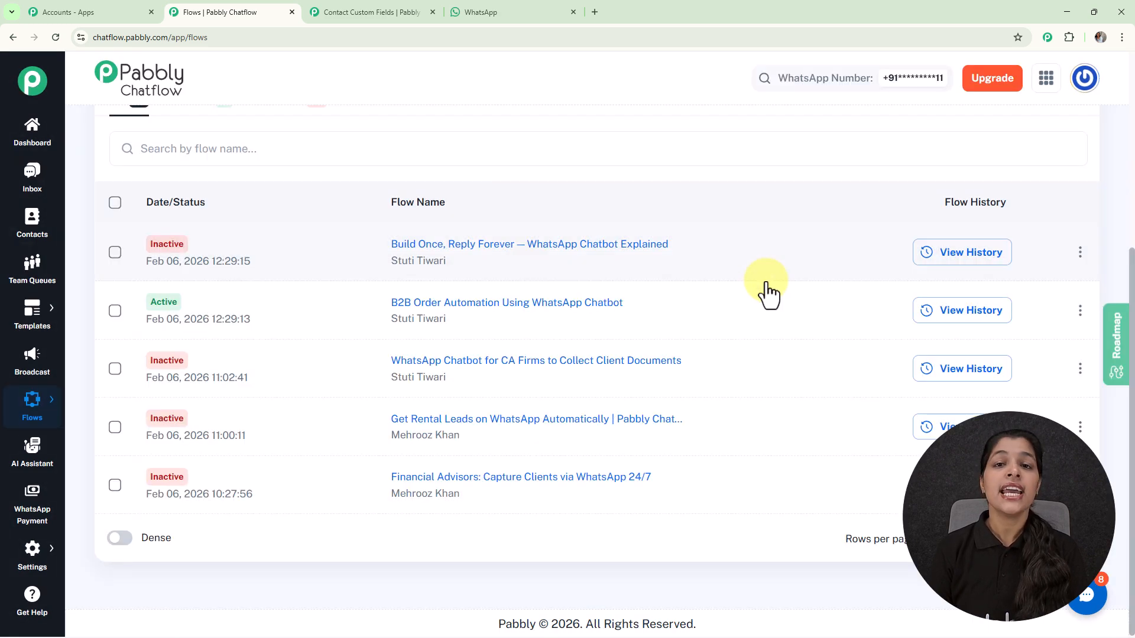
scroll(766, 293, up, 5)
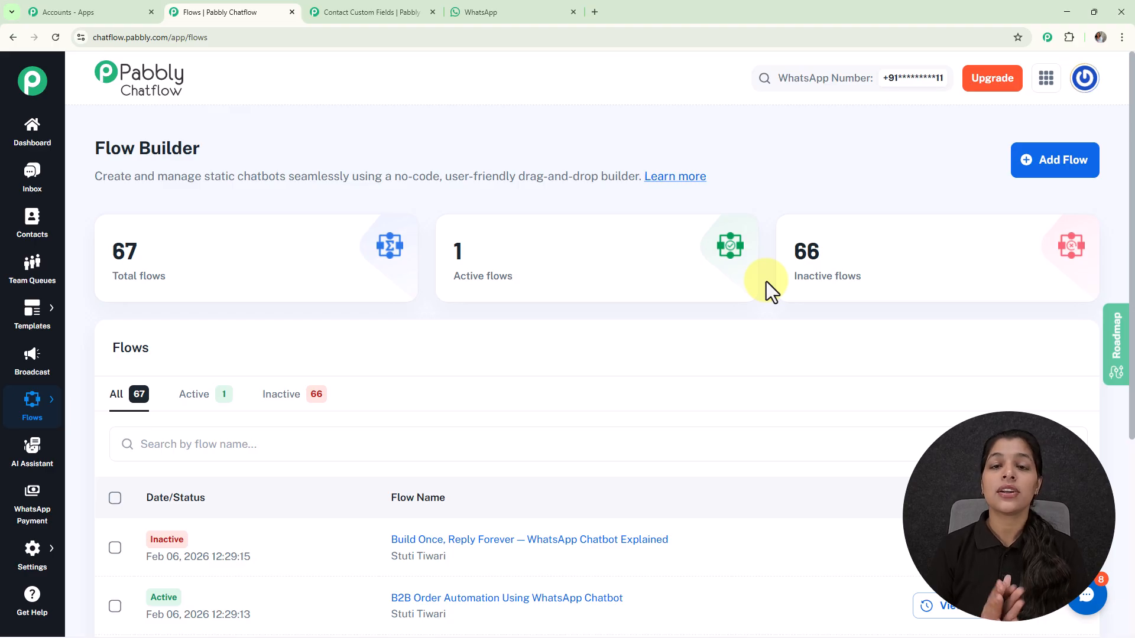